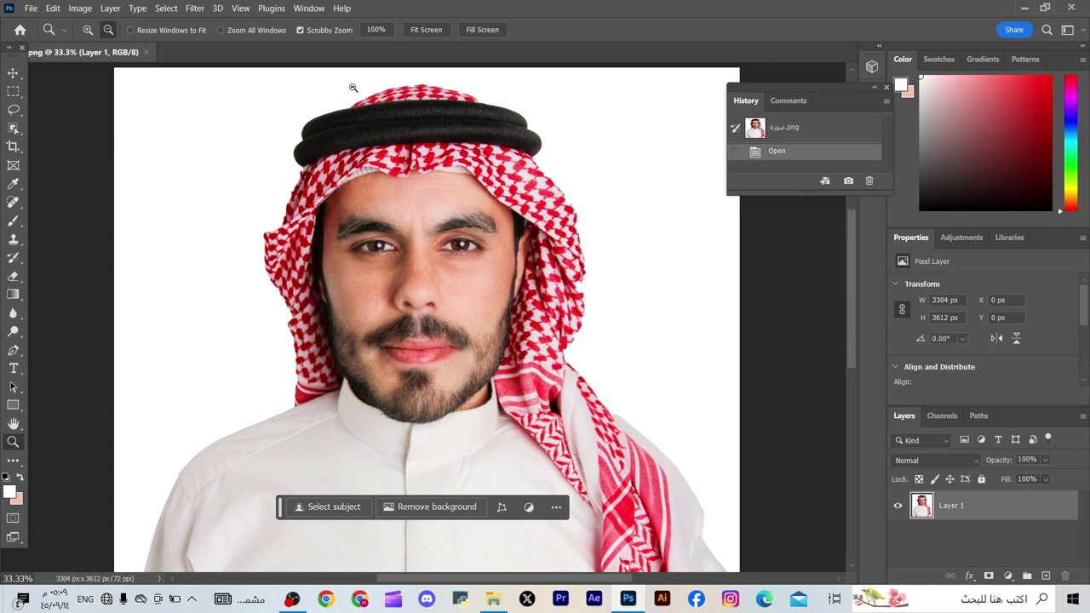
Open the Beautify extension and dock it among the collapsed panel icons, moving the History panel clear of them
{"action": "left_click", "coordinate": [310, 8]}
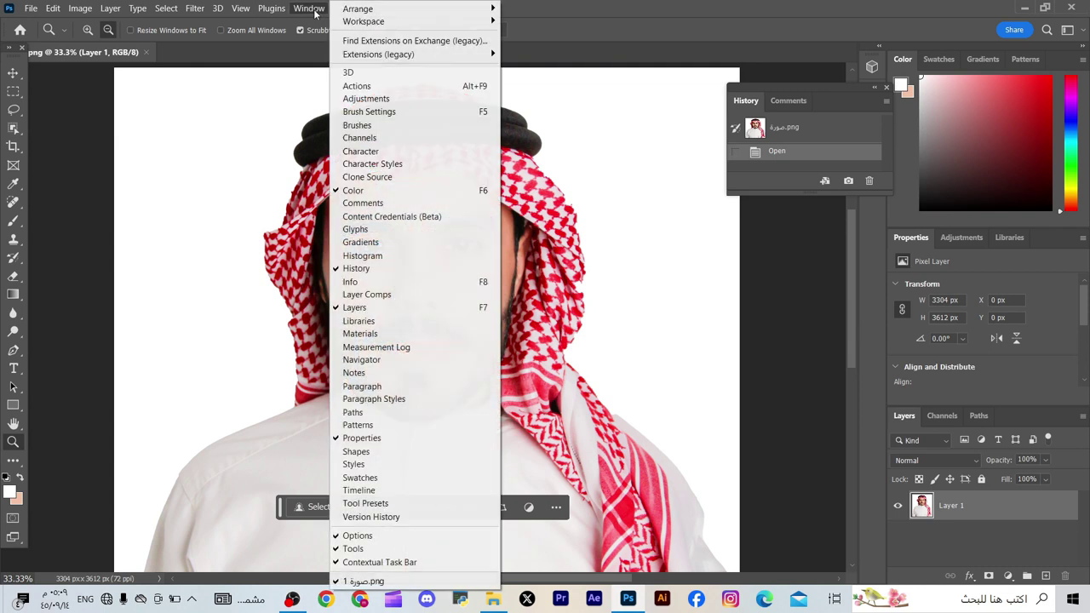
{"action": "mouse_move", "coordinate": [357, 53]}
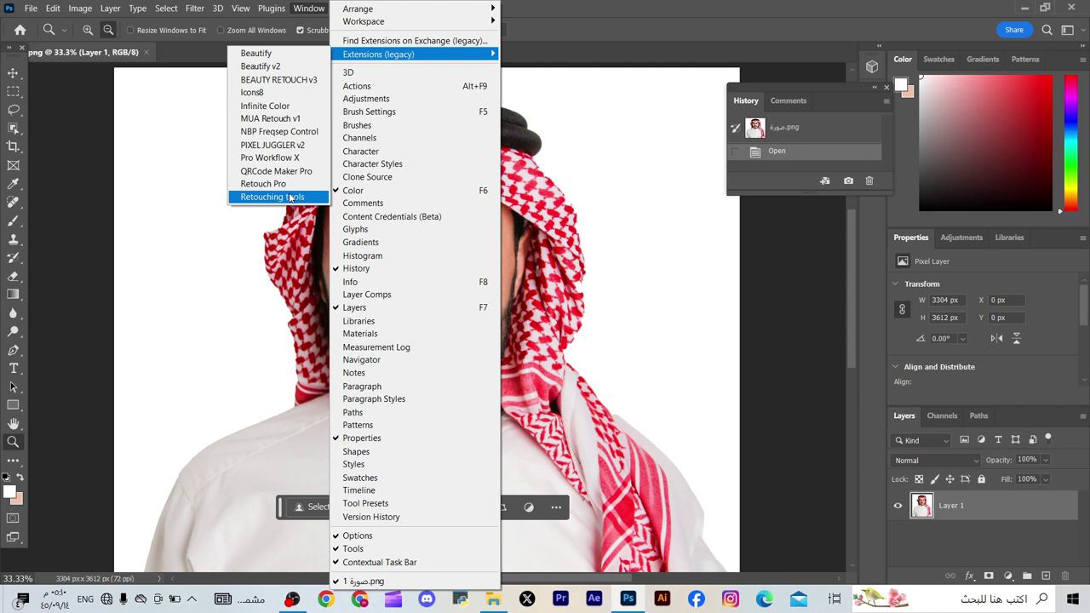
{"action": "left_click", "coordinate": [291, 58]}
{"action": "left_click_drag", "start_coordinate": [848, 89], "coordinate": [665, 83]}
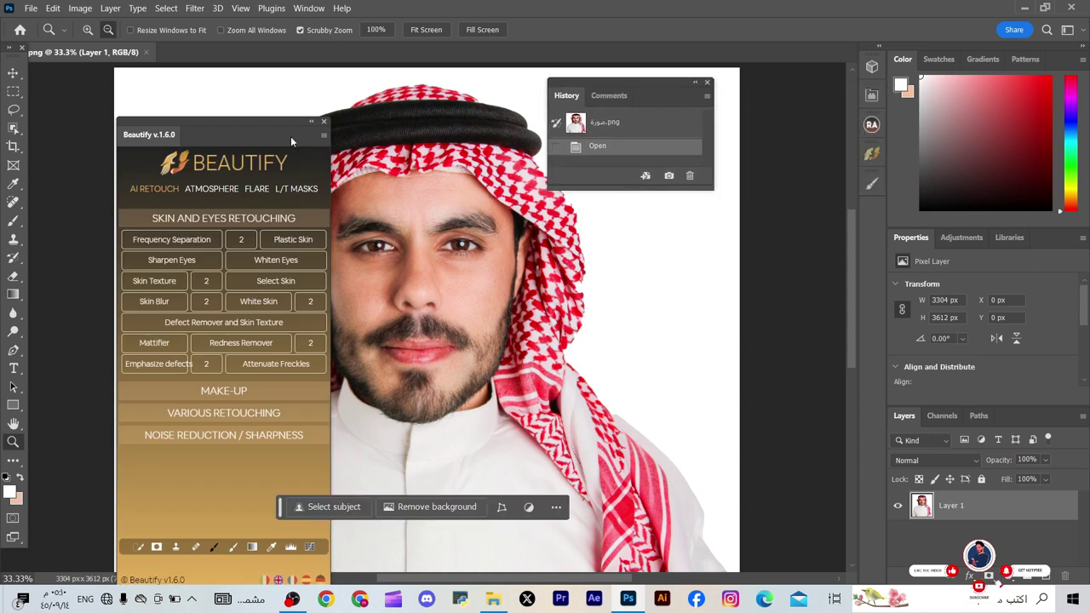
{"action": "left_click_drag", "start_coordinate": [263, 125], "coordinate": [858, 153]}
{"action": "left_click", "coordinate": [871, 153]}
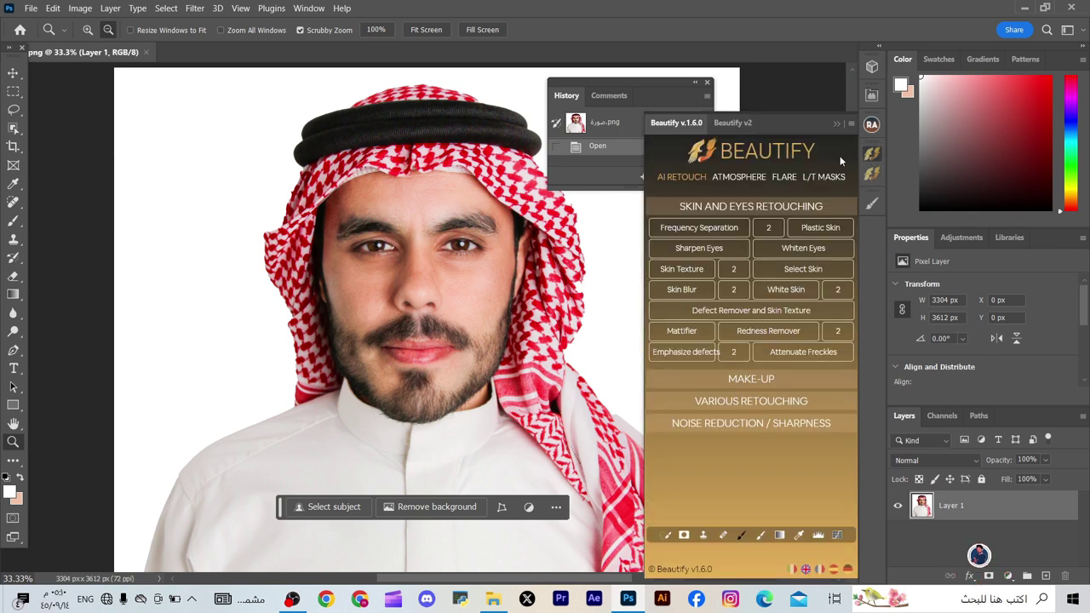
{"action": "left_click", "coordinate": [836, 123]}
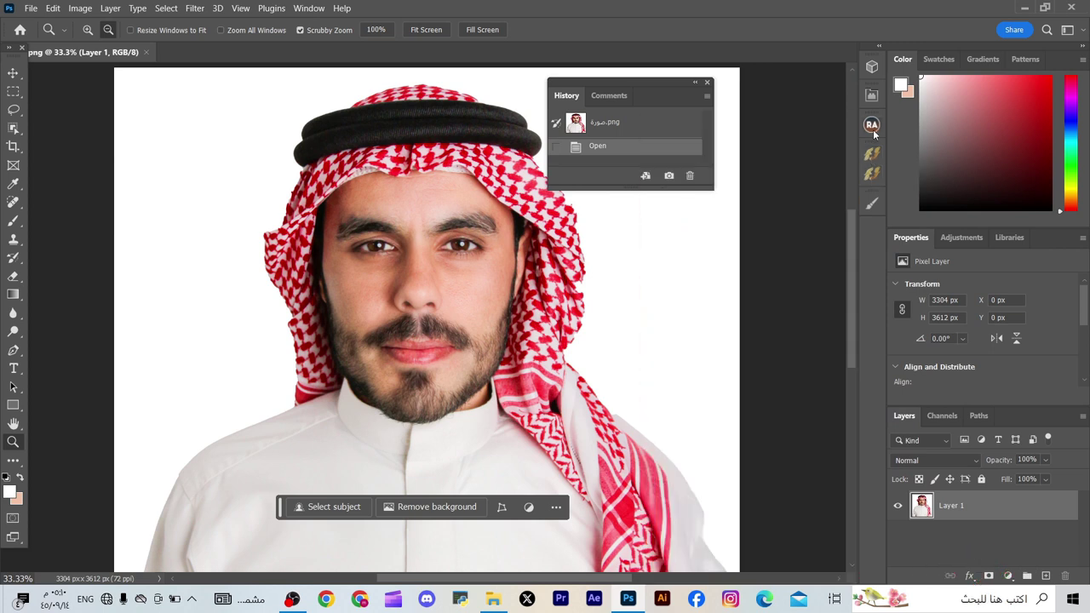
Open the Beautify v2 extension and reorder it ahead of Beautify v.1.6.0 in its panel group
{"action": "left_click", "coordinate": [315, 8]}
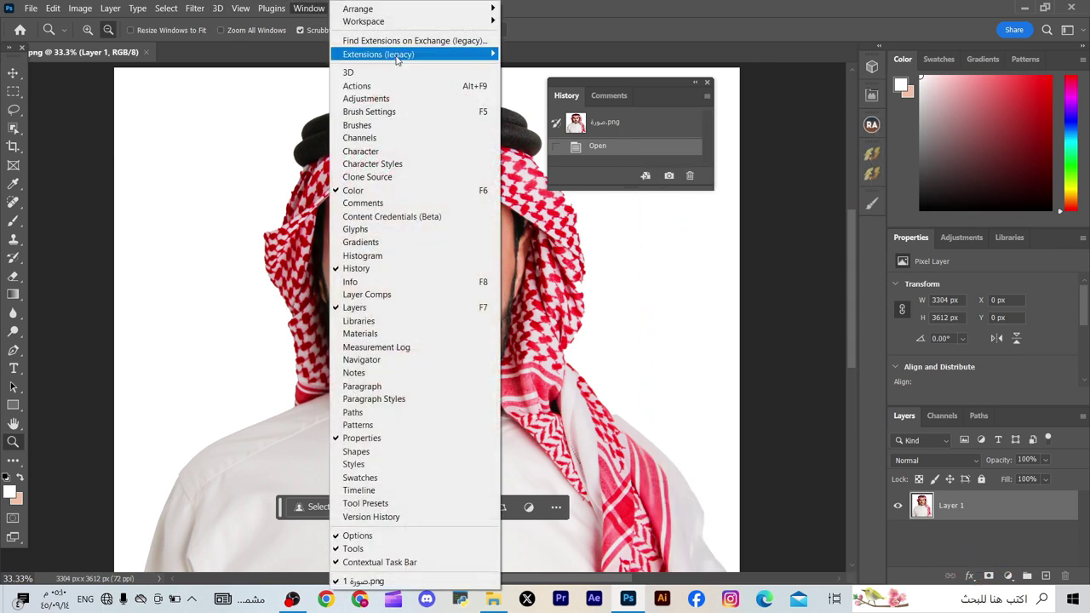
{"action": "mouse_move", "coordinate": [396, 59]}
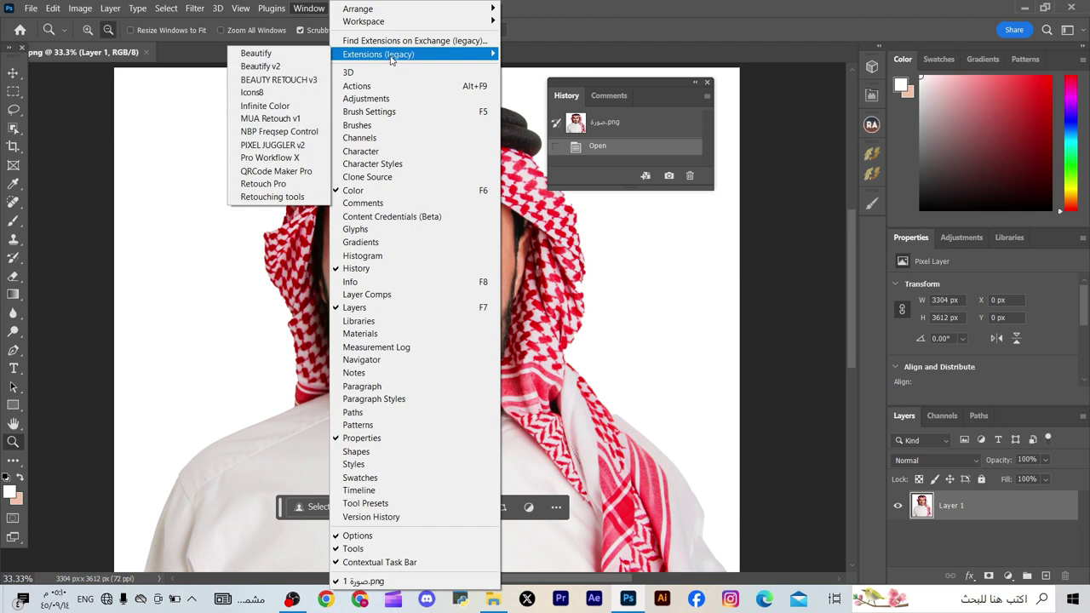
{"action": "left_click", "coordinate": [299, 67]}
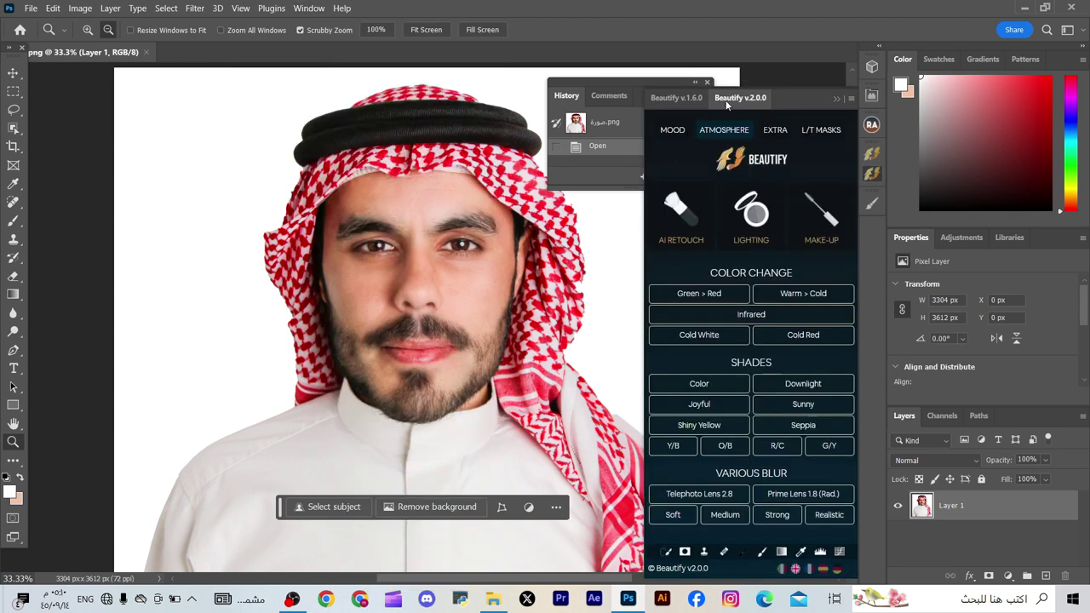
{"action": "left_click_drag", "start_coordinate": [748, 105], "coordinate": [677, 97]}
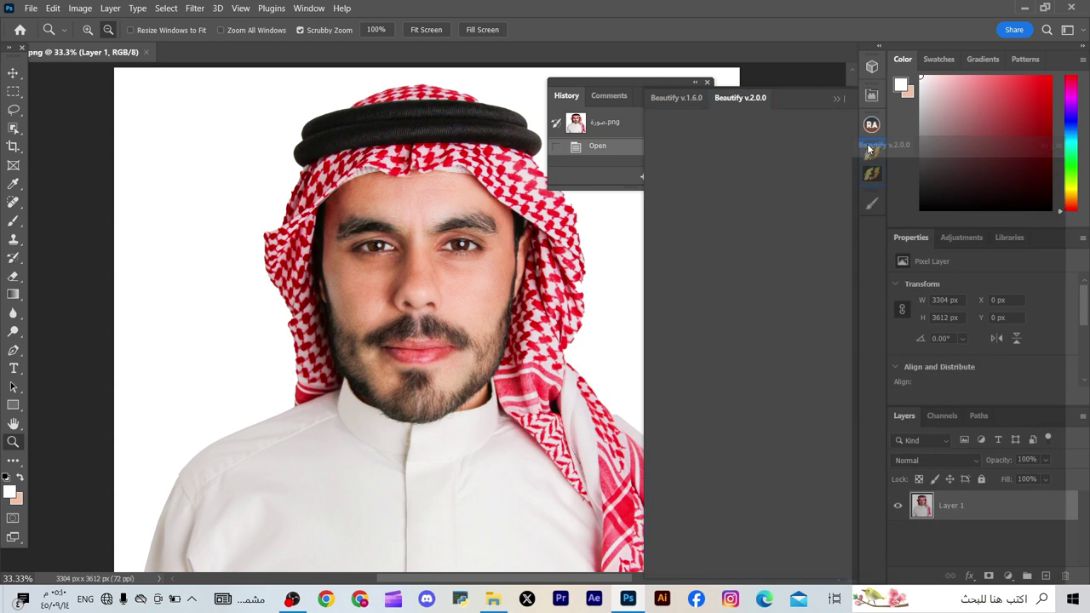
{"action": "left_click", "coordinate": [872, 158]}
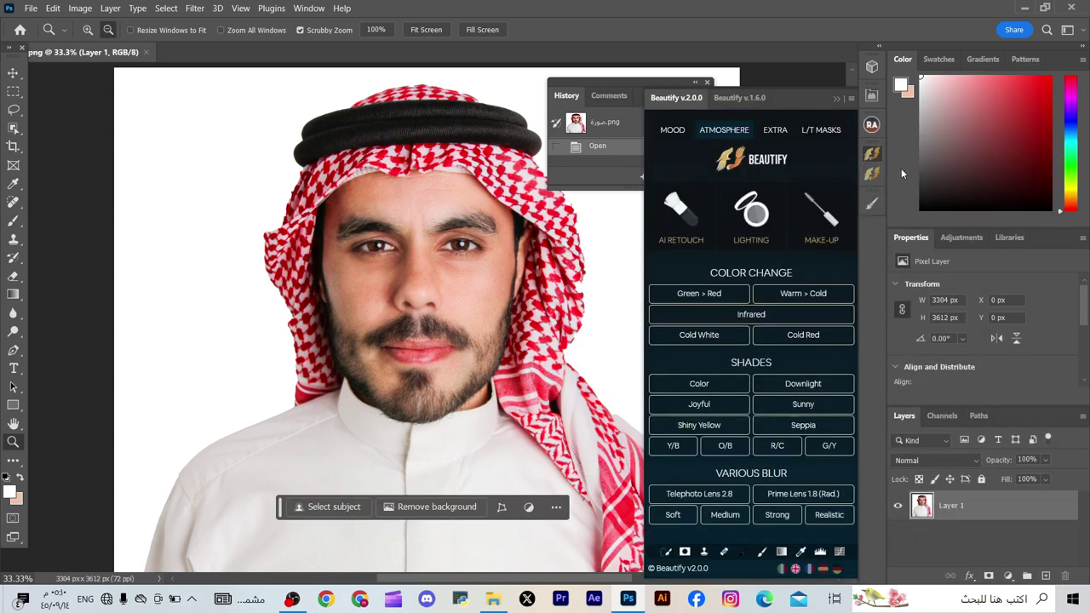
Show the Beautify v.1.6.0 retouching options and collapse the panel again
{"action": "left_click", "coordinate": [872, 179]}
{"action": "left_click", "coordinate": [871, 174]}
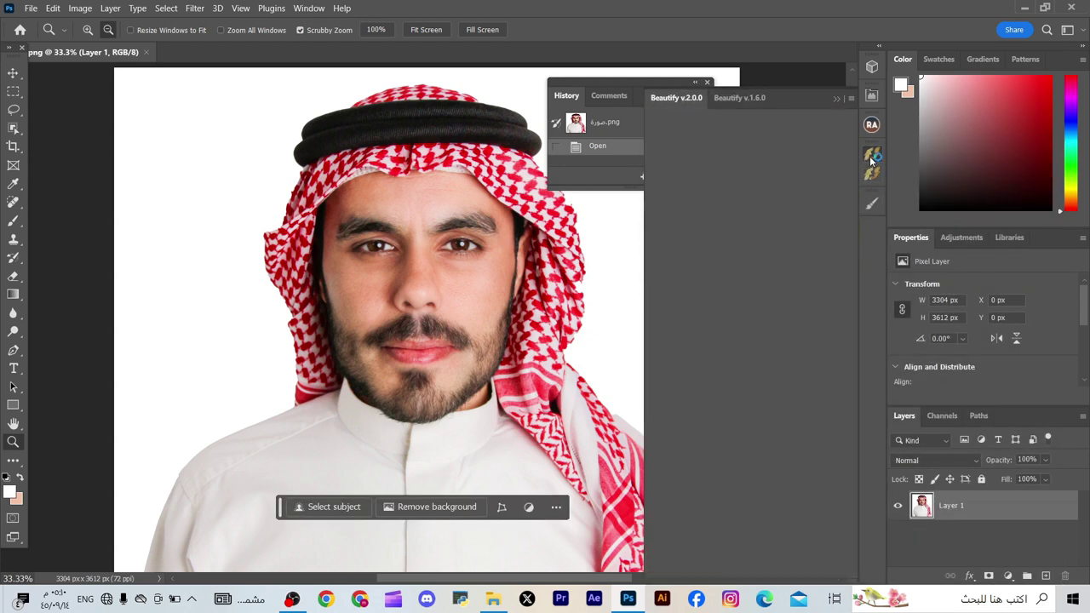
{"action": "left_click", "coordinate": [870, 172]}
{"action": "left_click", "coordinate": [740, 100]}
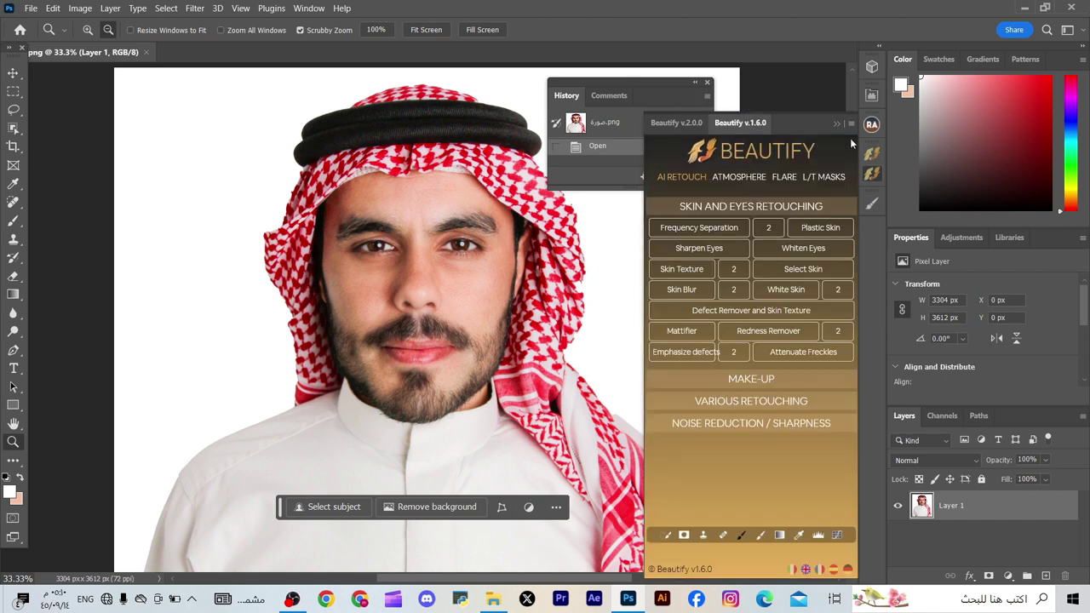
{"action": "left_click", "coordinate": [873, 181]}
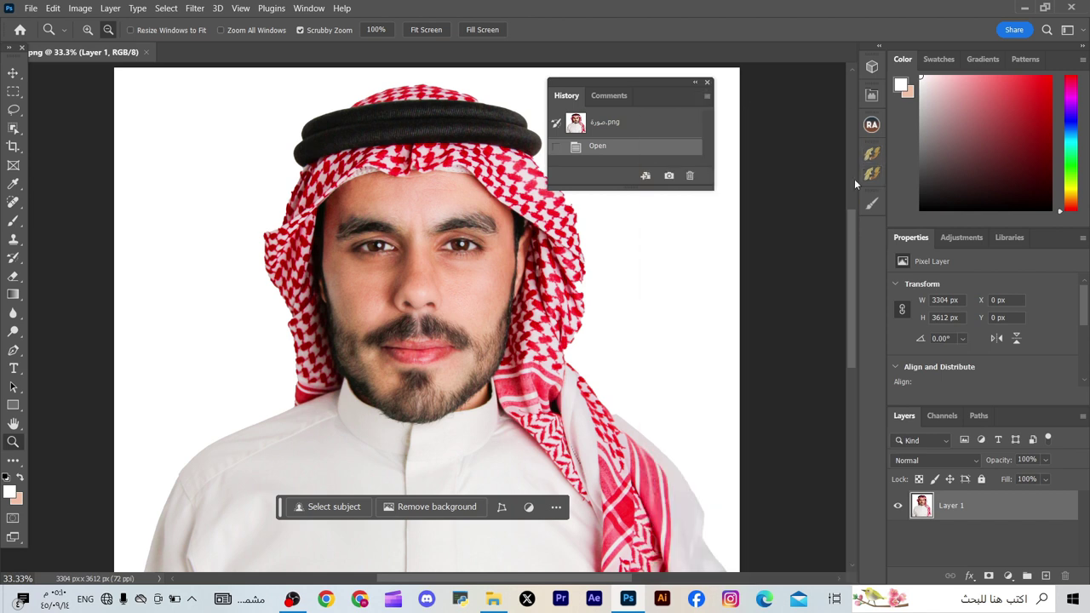
Open the BEAUTY RETOUCH v3 extension and collapse it to its icon
{"action": "left_click", "coordinate": [309, 9]}
{"action": "mouse_move", "coordinate": [345, 53]}
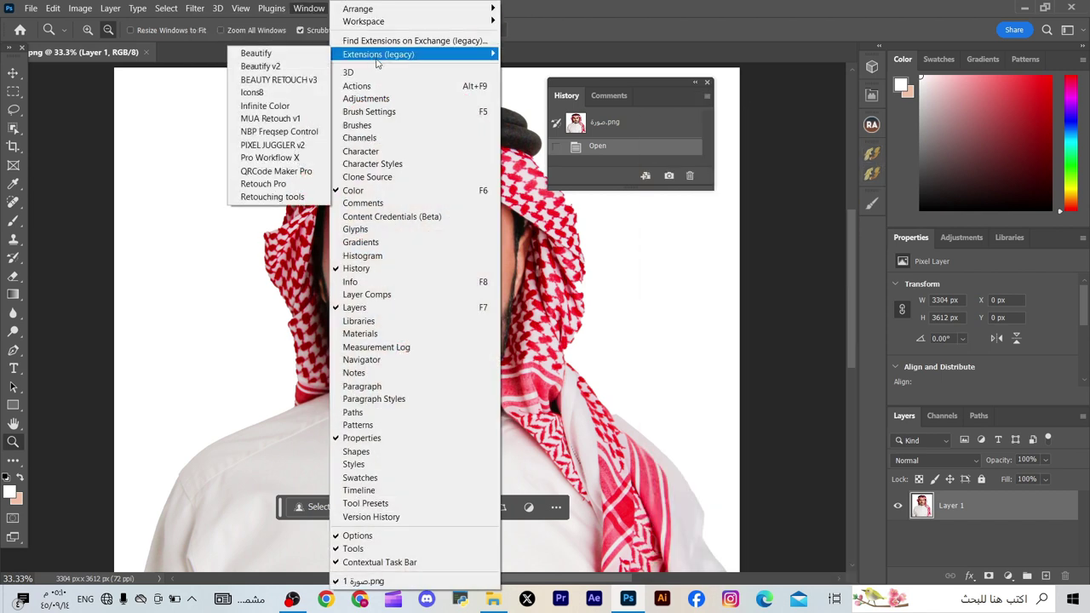
{"action": "left_click", "coordinate": [310, 84]}
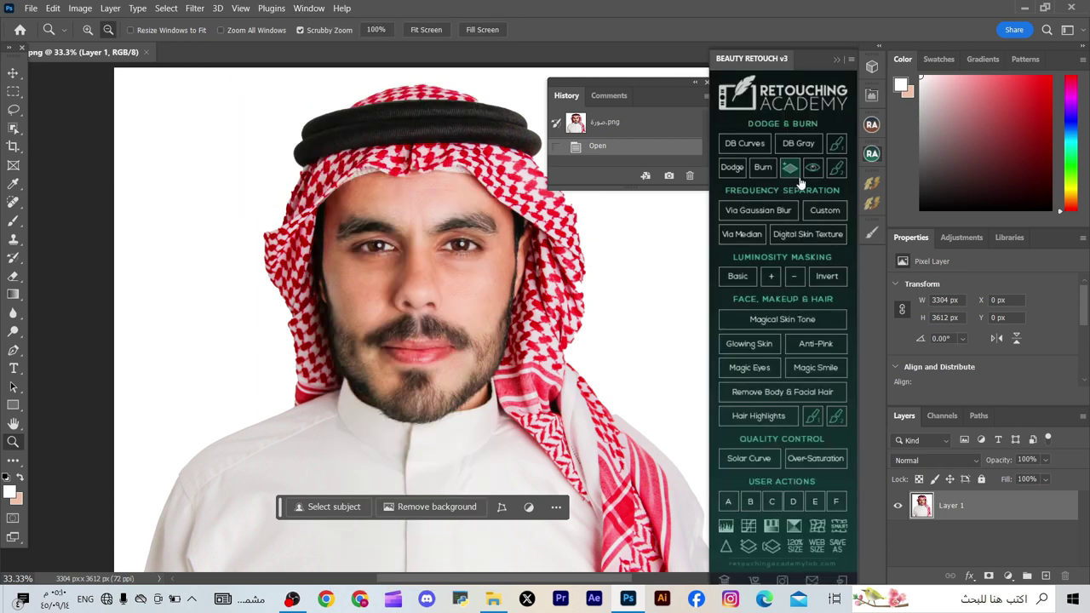
{"action": "left_click", "coordinate": [872, 154]}
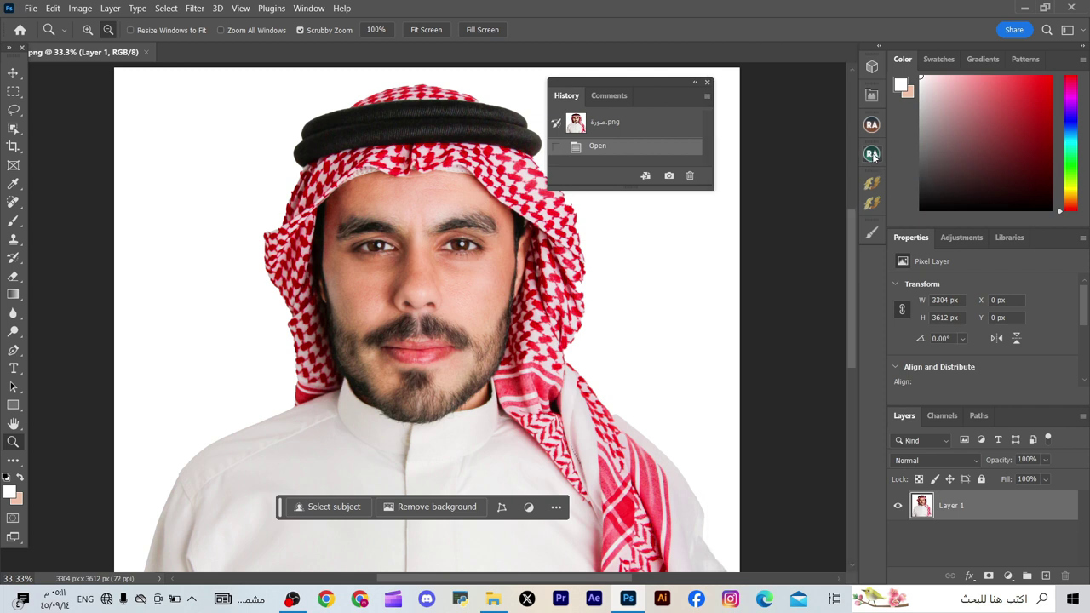
Run the NBP Freqsep Control extension on the portrait layer
{"action": "left_click", "coordinate": [309, 11]}
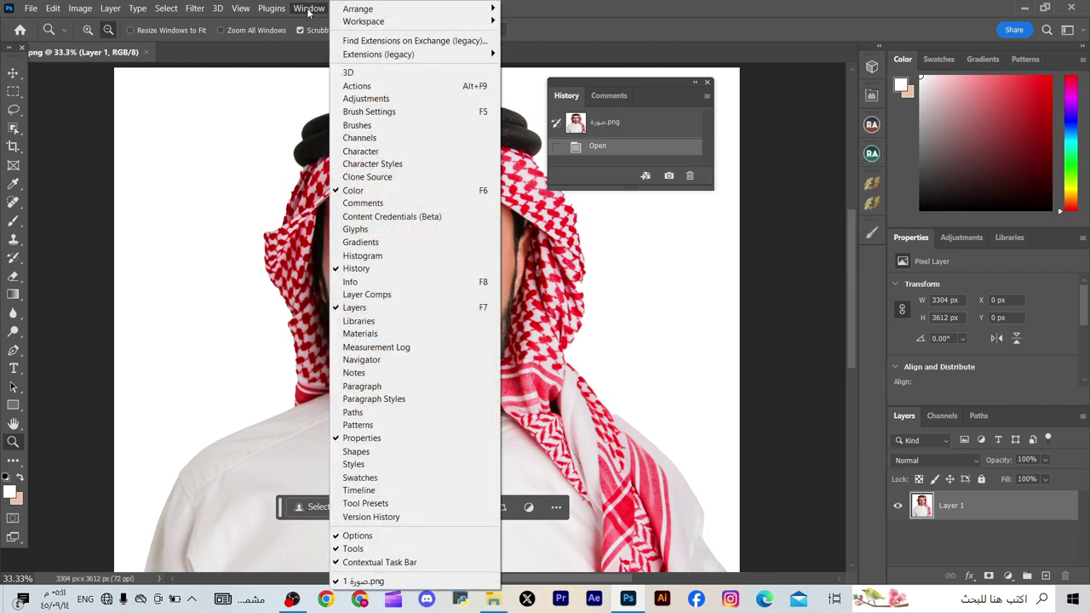
{"action": "mouse_move", "coordinate": [372, 54]}
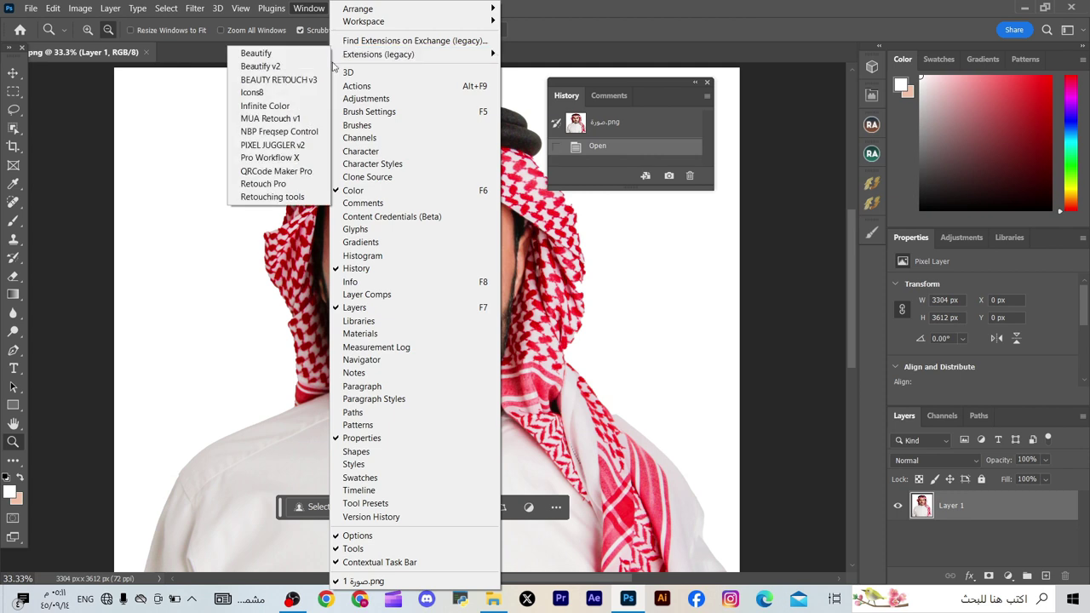
{"action": "left_click", "coordinate": [280, 131]}
Open the PIXEL JUGGLER v2 extension from the legacy extensions
{"action": "left_click", "coordinate": [309, 8]}
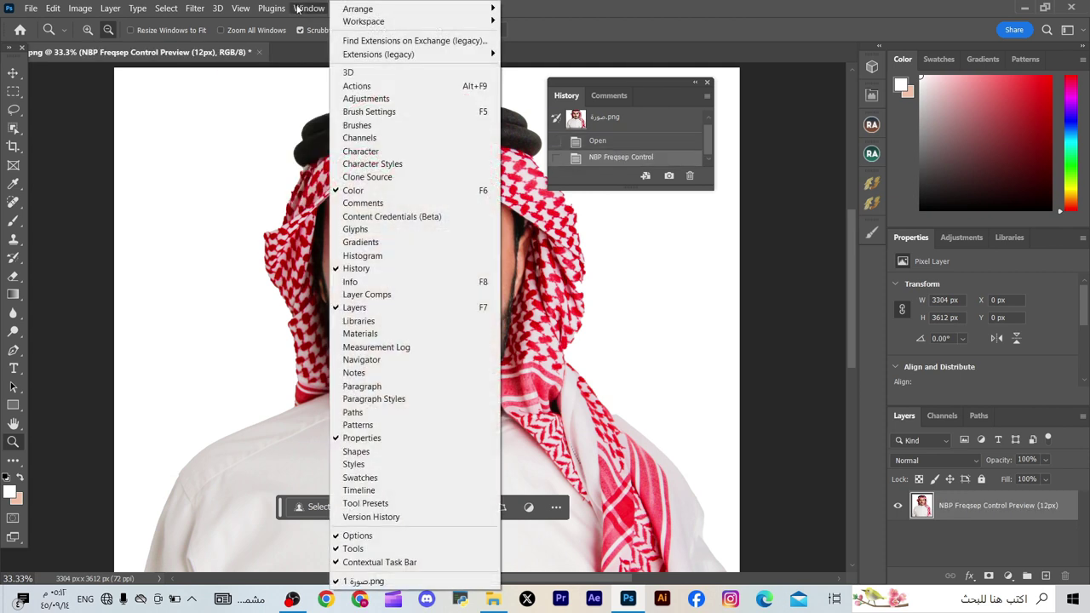
{"action": "mouse_move", "coordinate": [387, 56]}
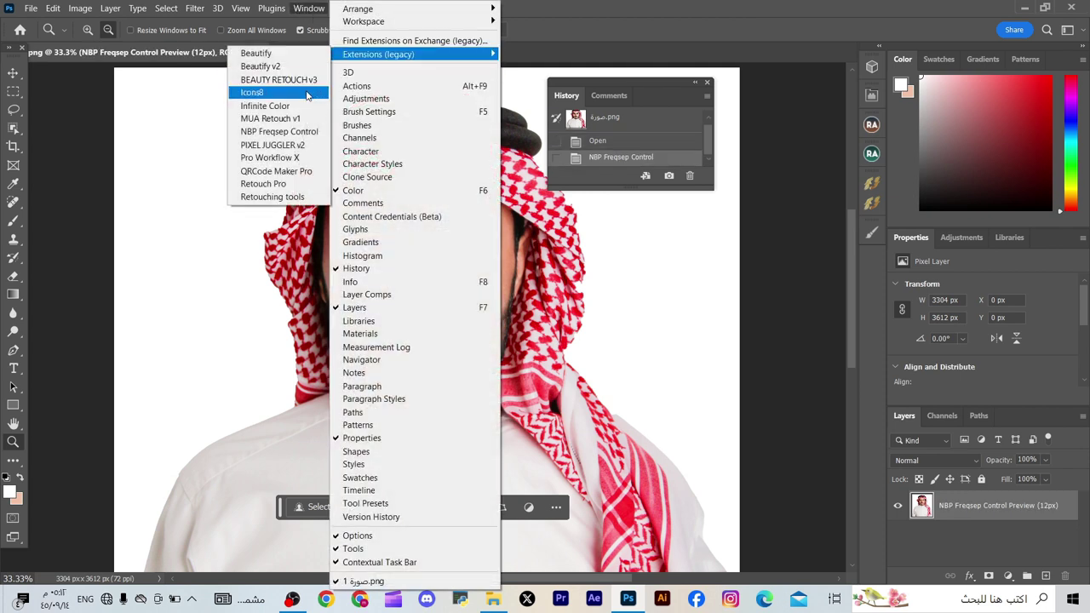
{"action": "left_click", "coordinate": [281, 145]}
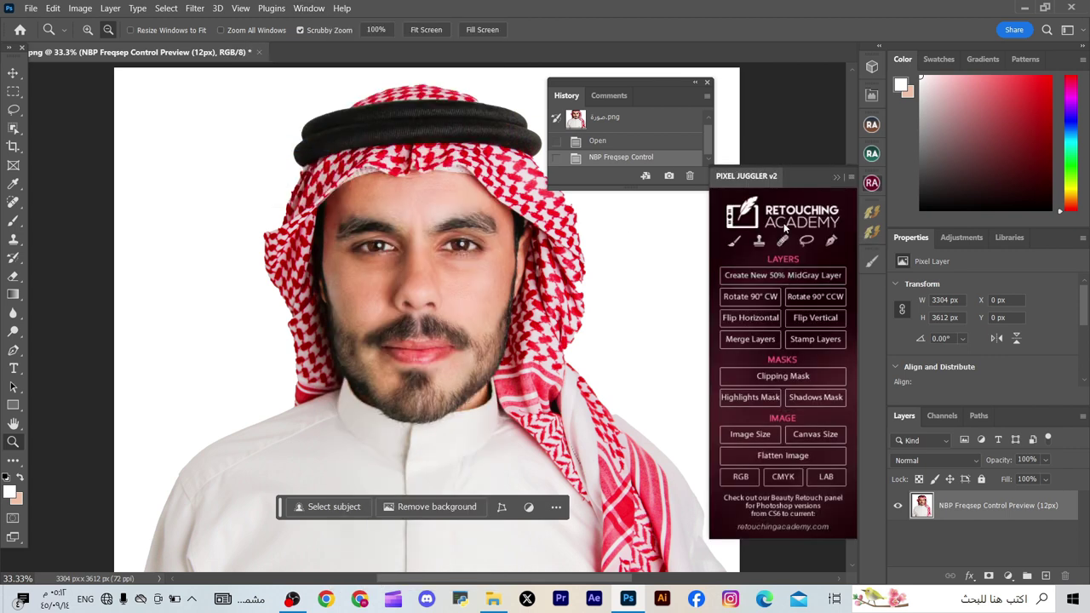
Open the Pro Workflow X extension and expand its Export + User Actions section
{"action": "left_click", "coordinate": [304, 8]}
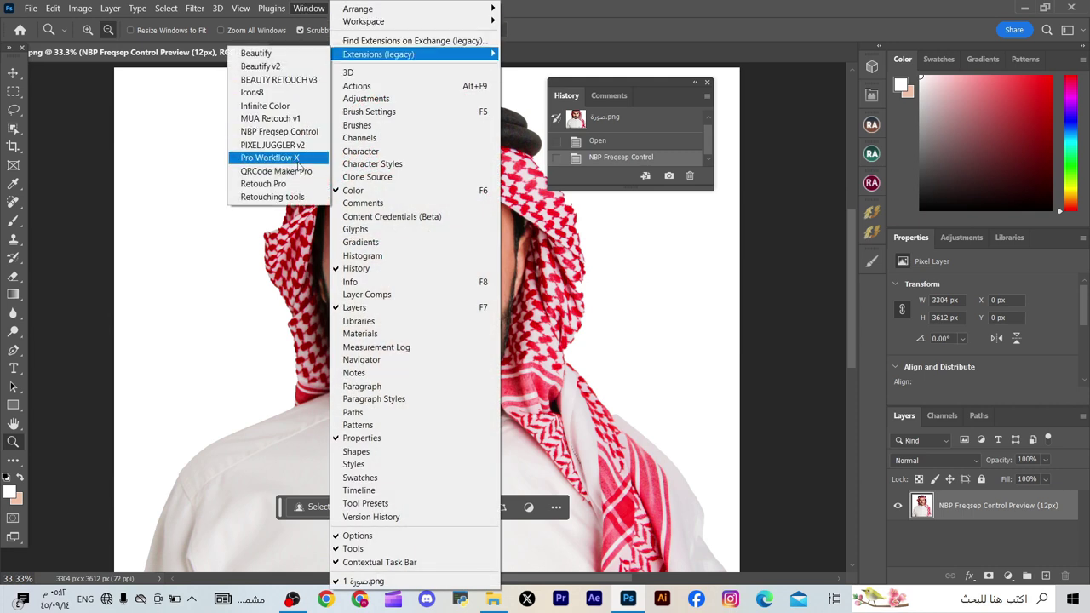
{"action": "left_click", "coordinate": [294, 158]}
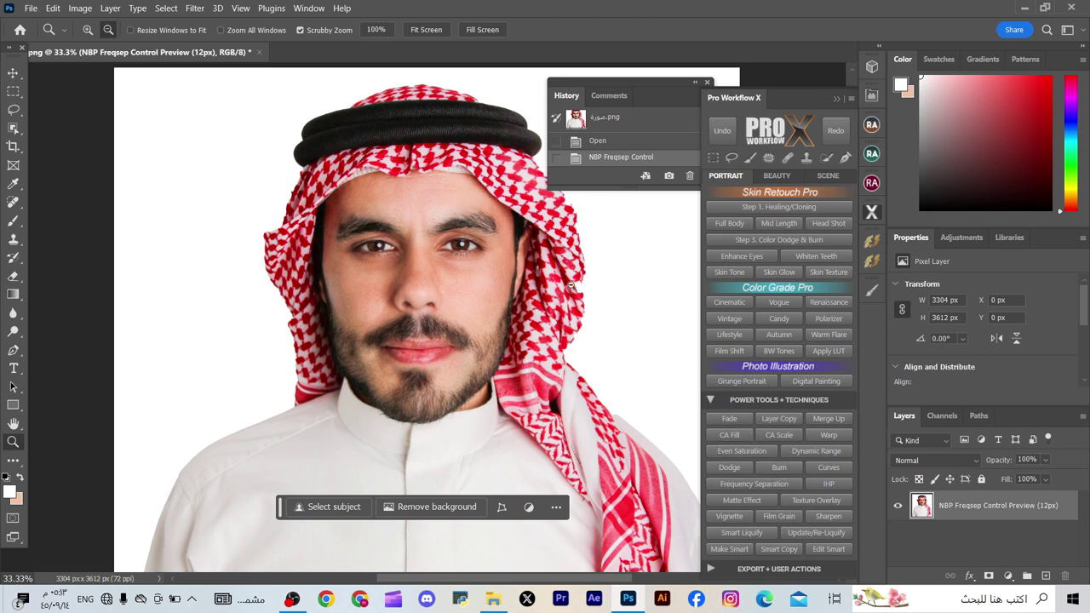
{"action": "left_click", "coordinate": [710, 569]}
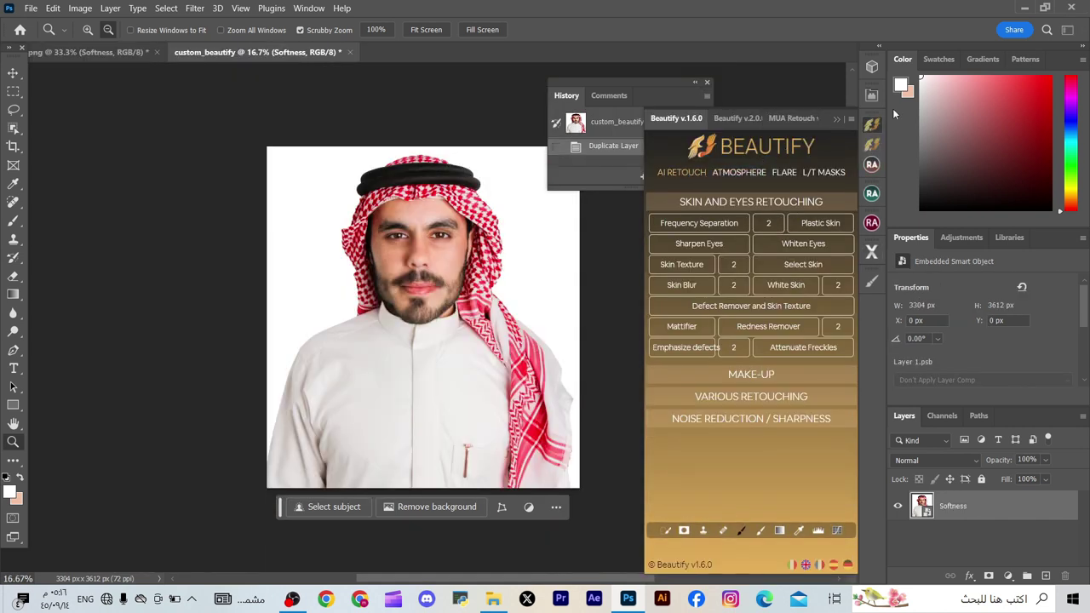
Look through Beautify v.1.6.0's Atmosphere, Flare and L/T Masks categories and return to AI Retouch
{"action": "left_click", "coordinate": [872, 126]}
{"action": "left_click", "coordinate": [874, 127]}
{"action": "left_click", "coordinate": [726, 173]}
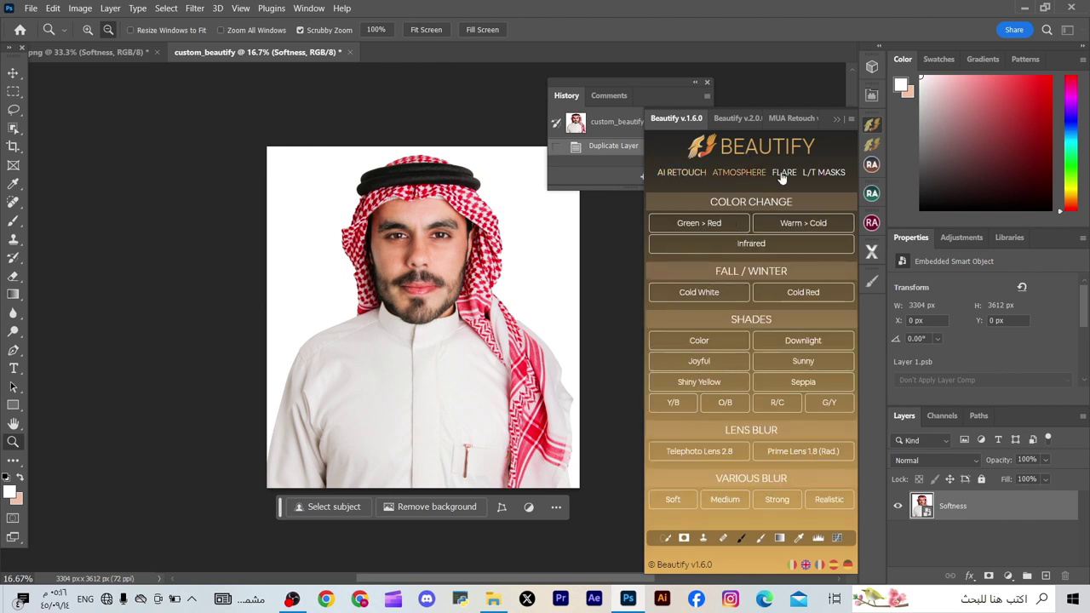
{"action": "left_click", "coordinate": [783, 173]}
{"action": "left_click", "coordinate": [826, 174]}
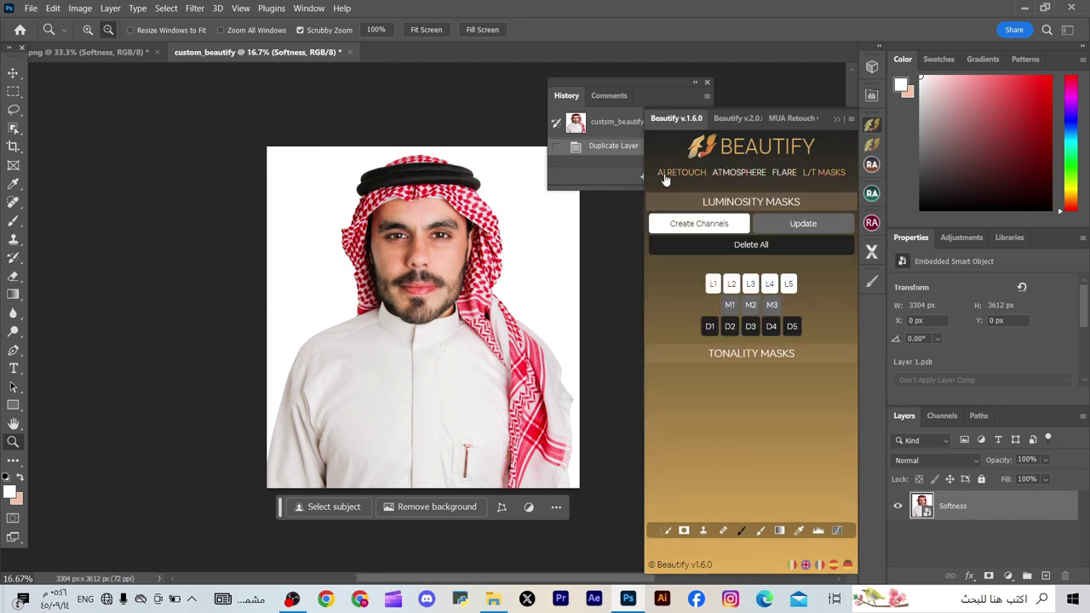
{"action": "left_click", "coordinate": [664, 176]}
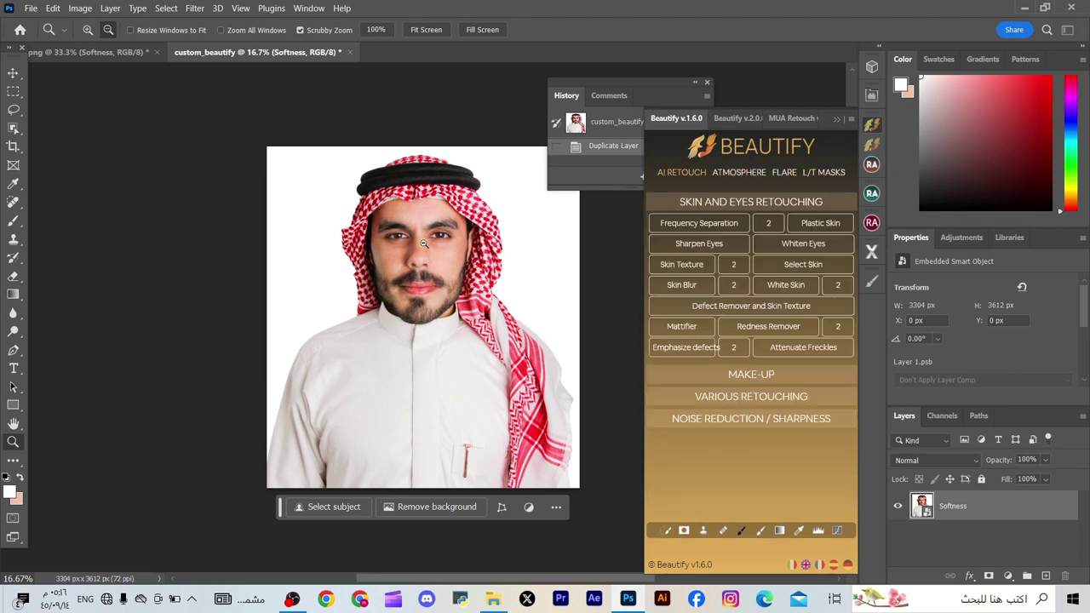
Apply Beautify's Skin Texture effect to the portrait and frame the man's face closely
{"action": "left_click", "coordinate": [698, 266]}
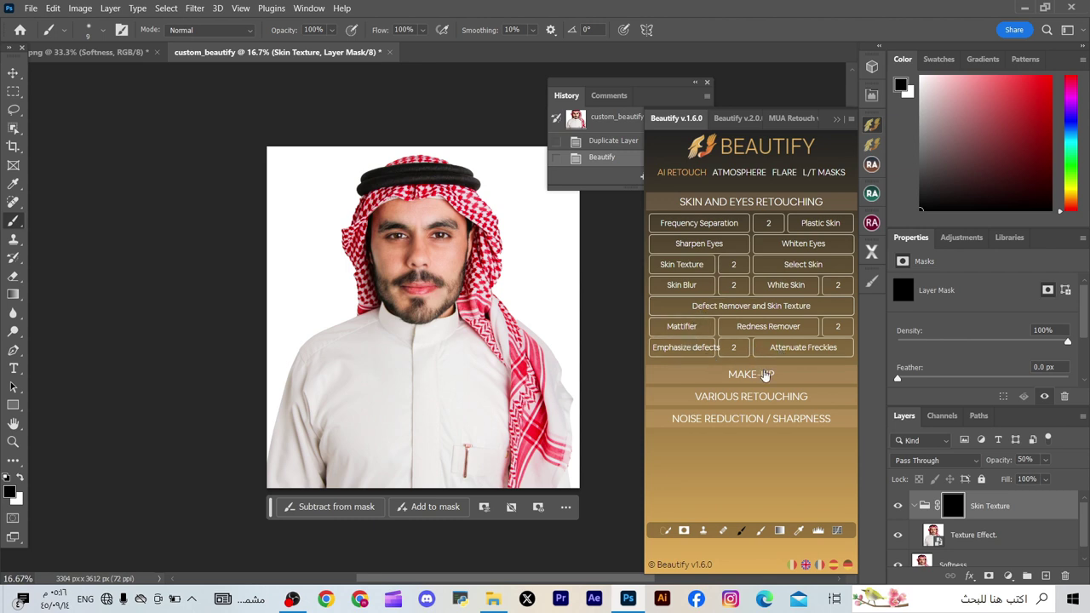
{"action": "left_click", "coordinate": [13, 441]}
{"action": "left_click", "coordinate": [386, 291], "text": "alt"}
{"action": "left_click", "coordinate": [389, 266], "text": "alt"}
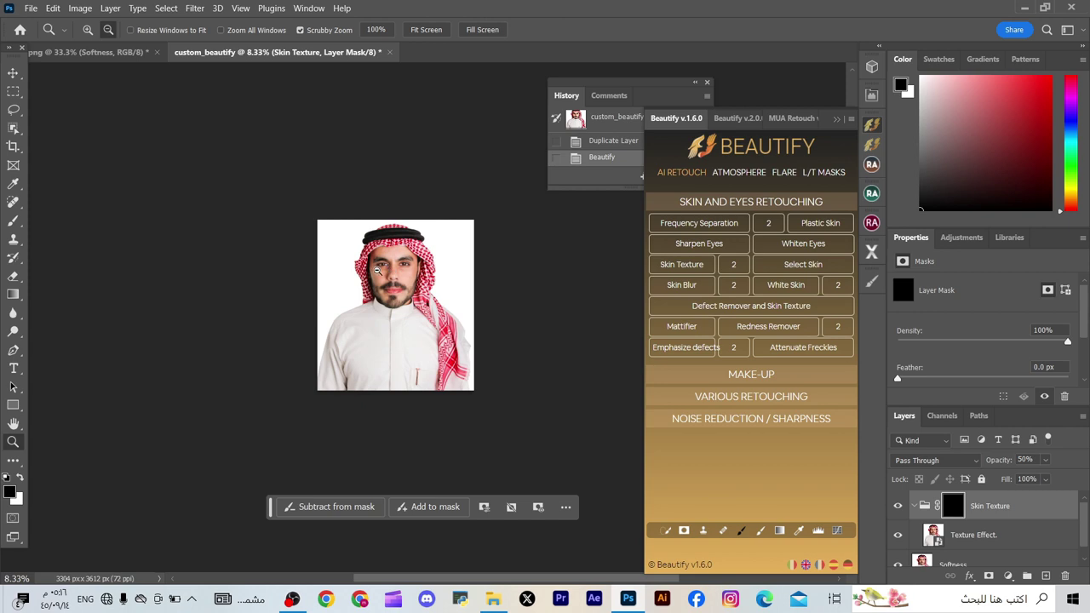
{"action": "left_click_drag", "start_coordinate": [380, 269], "coordinate": [432, 262]}
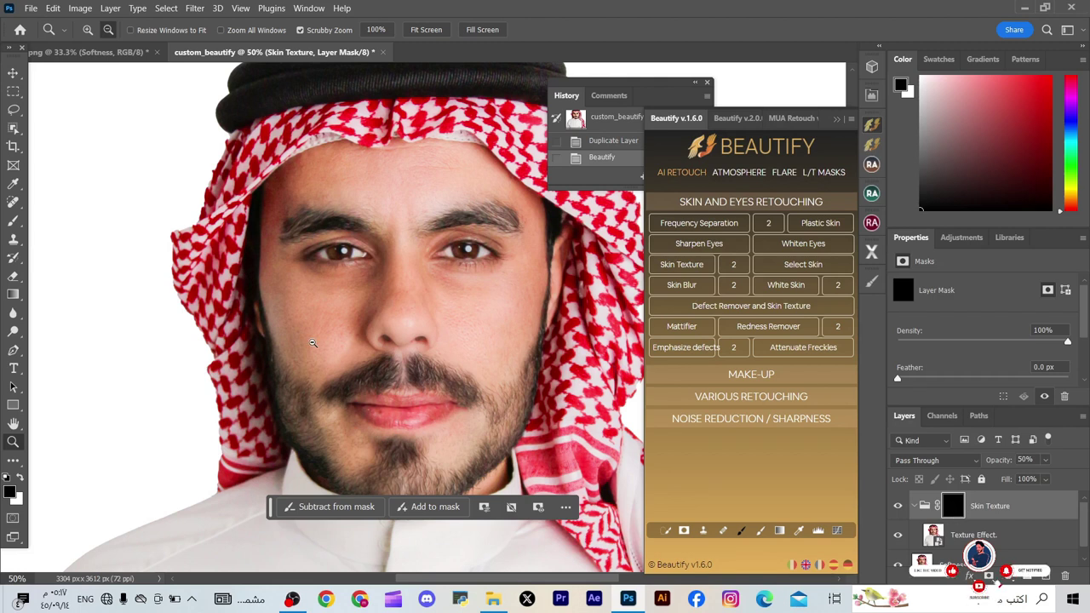
Set the brush size to 91 px and paint black over the cheek on the Skin Texture group's mask
{"action": "left_click", "coordinate": [13, 220]}
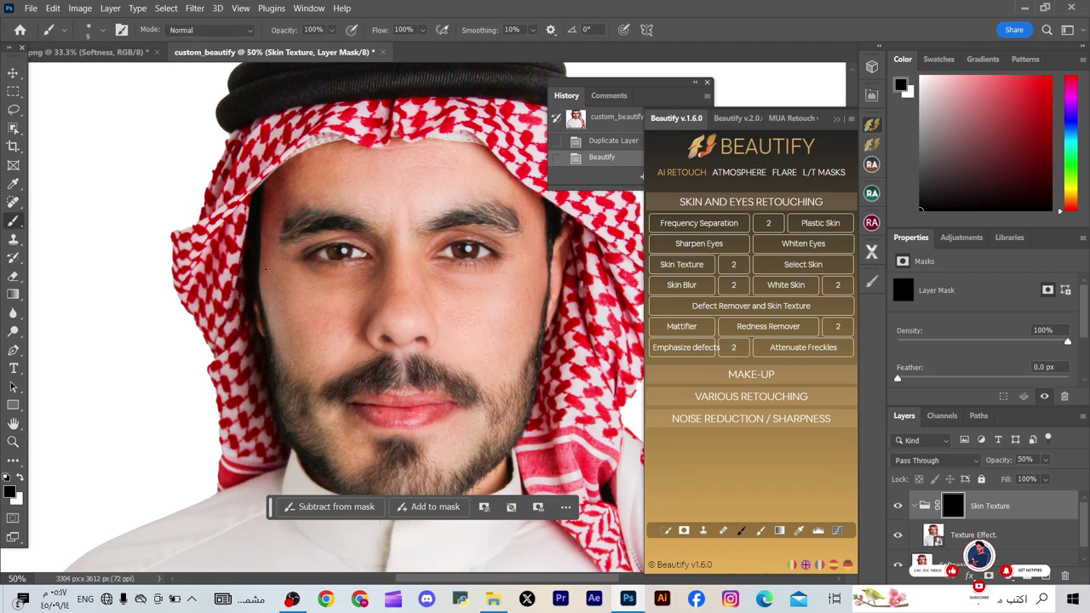
{"action": "left_click", "coordinate": [103, 30]}
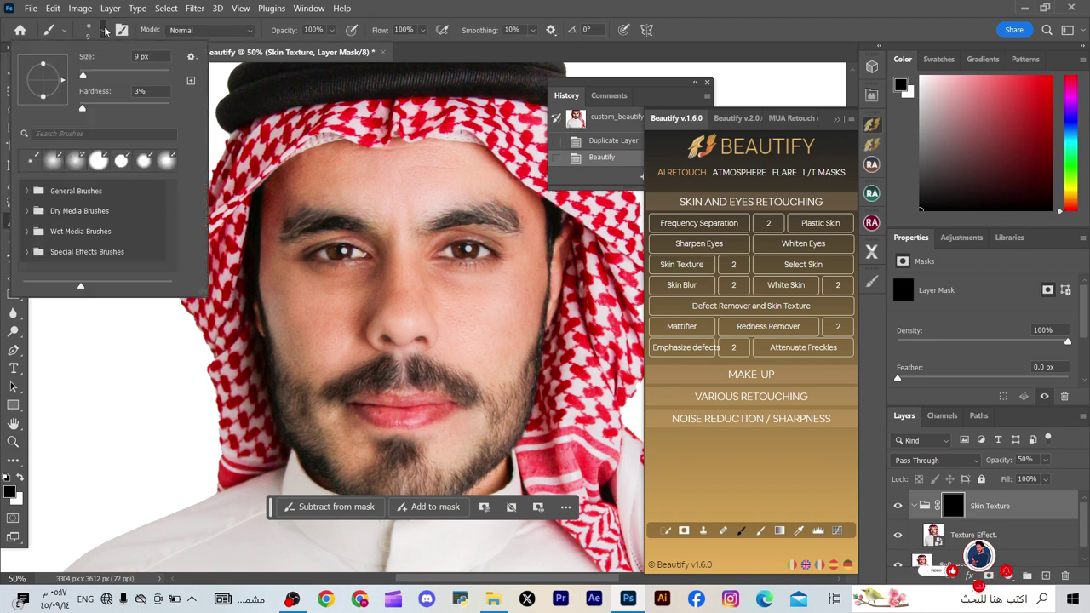
{"action": "left_click", "coordinate": [122, 74]}
{"action": "left_click", "coordinate": [316, 315]}
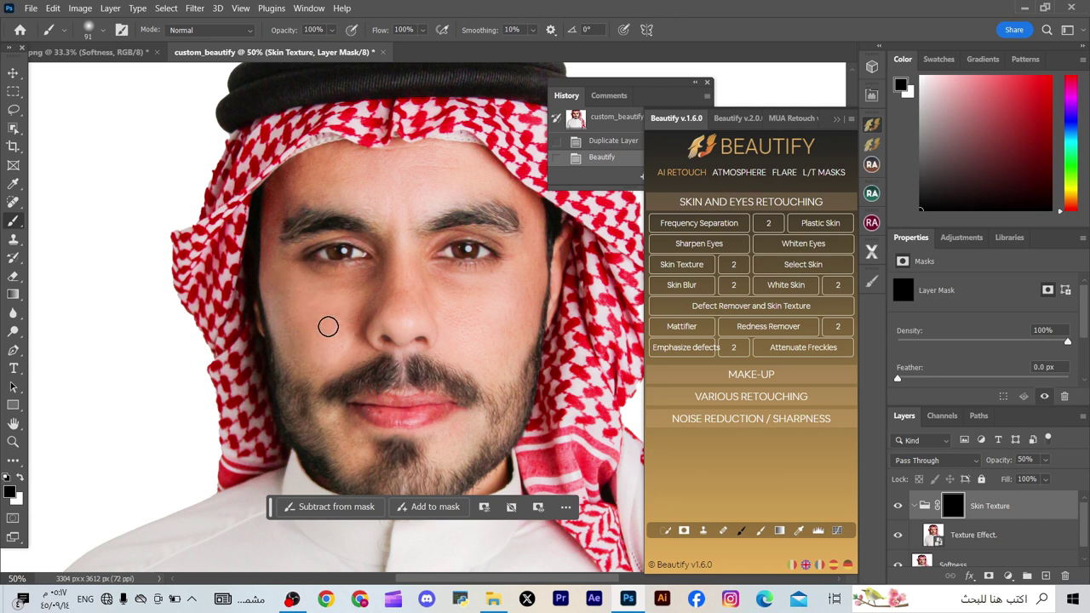
{"action": "left_click", "coordinate": [327, 326]}
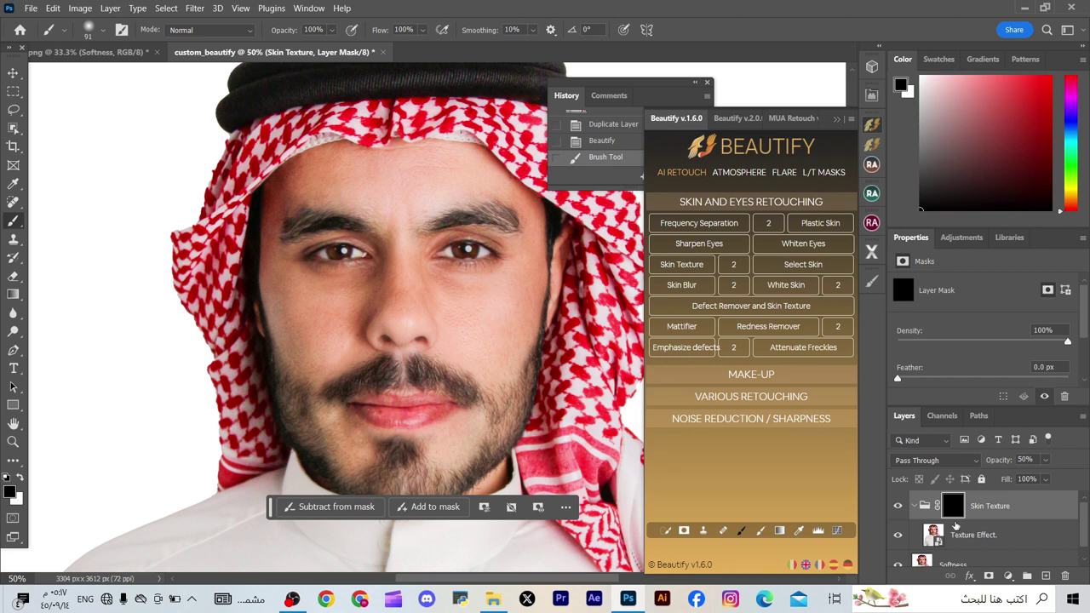
Raise the Skin Texture group's opacity to 100% and paint white on its mask over the cheeks, nose and lower face
{"action": "left_click", "coordinate": [22, 483]}
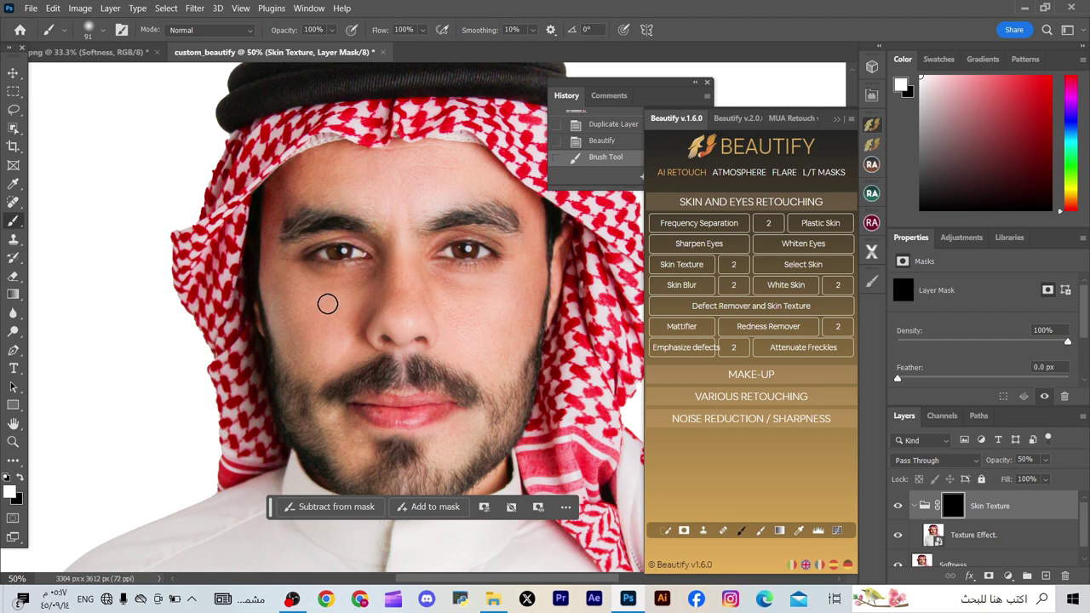
{"action": "left_click", "coordinate": [365, 299]}
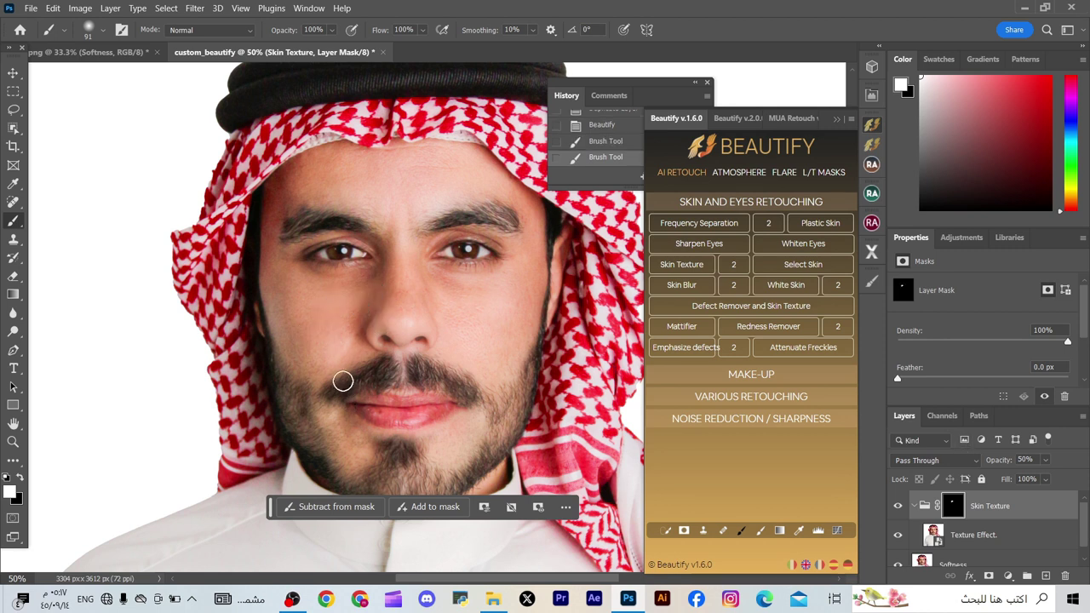
{"action": "left_click", "coordinate": [1046, 461]}
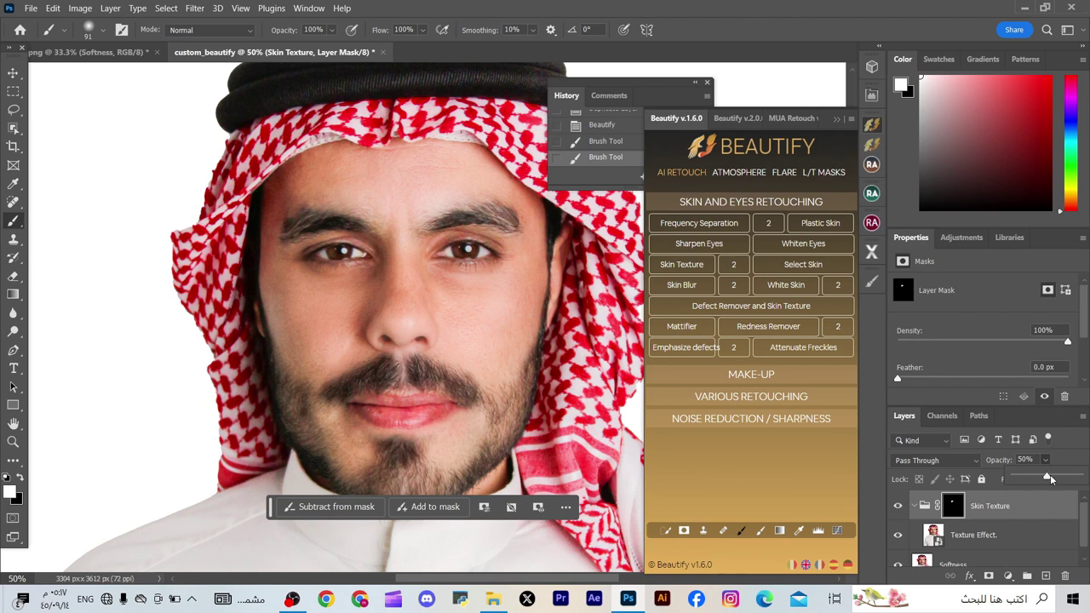
{"action": "left_click_drag", "start_coordinate": [1048, 477], "coordinate": [1079, 477]}
{"action": "left_click", "coordinate": [334, 328]}
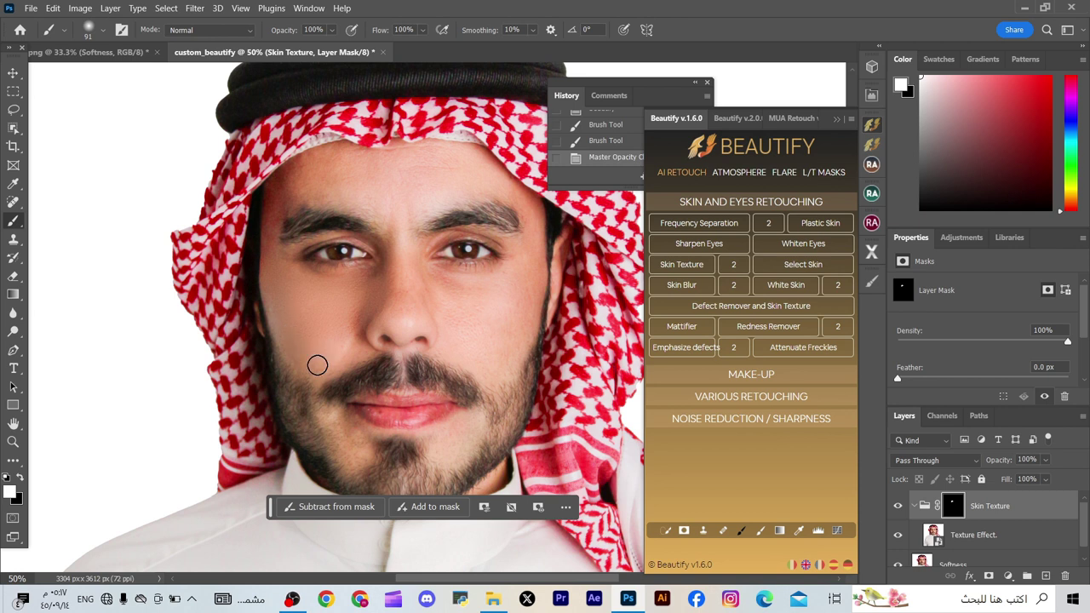
{"action": "left_click_drag", "start_coordinate": [316, 365], "coordinate": [372, 304]}
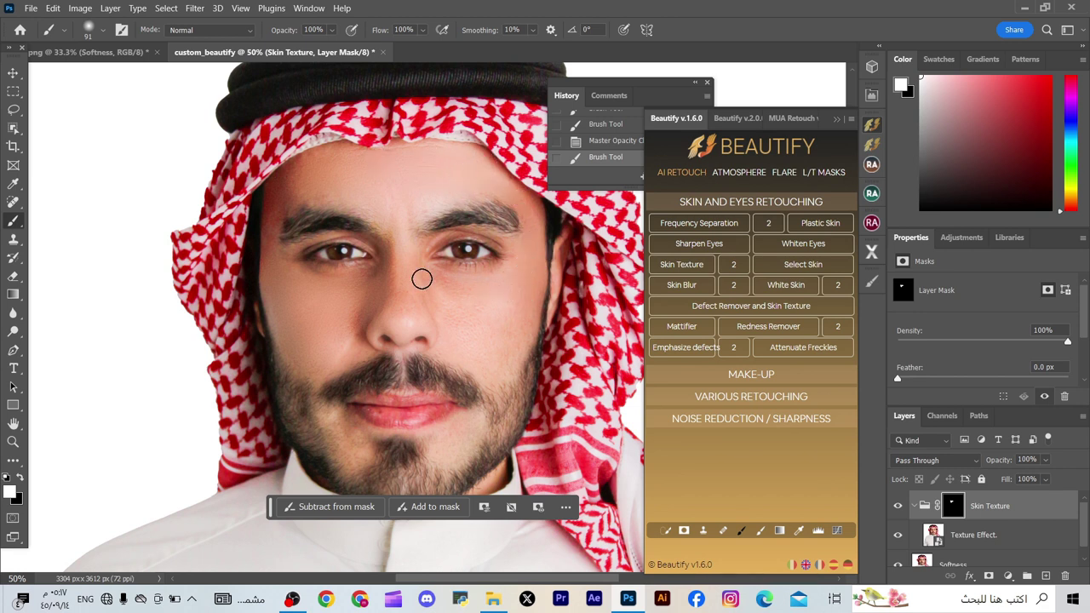
{"action": "mouse_move", "coordinate": [474, 307]}
{"action": "left_mouse_down"}
{"action": "mouse_move", "coordinate": [486, 340]}
{"action": "mouse_move", "coordinate": [475, 326]}
{"action": "mouse_move", "coordinate": [466, 366]}
{"action": "left_mouse_up"}
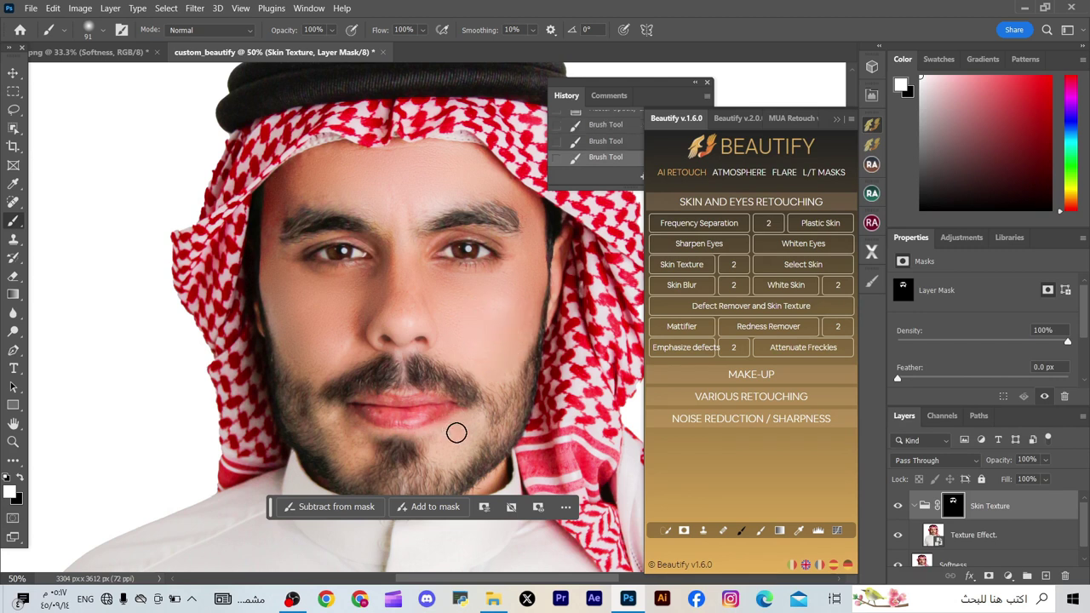
{"action": "mouse_move", "coordinate": [318, 448]}
{"action": "left_mouse_down"}
{"action": "mouse_move", "coordinate": [360, 452]}
{"action": "mouse_move", "coordinate": [344, 434]}
{"action": "left_mouse_up"}
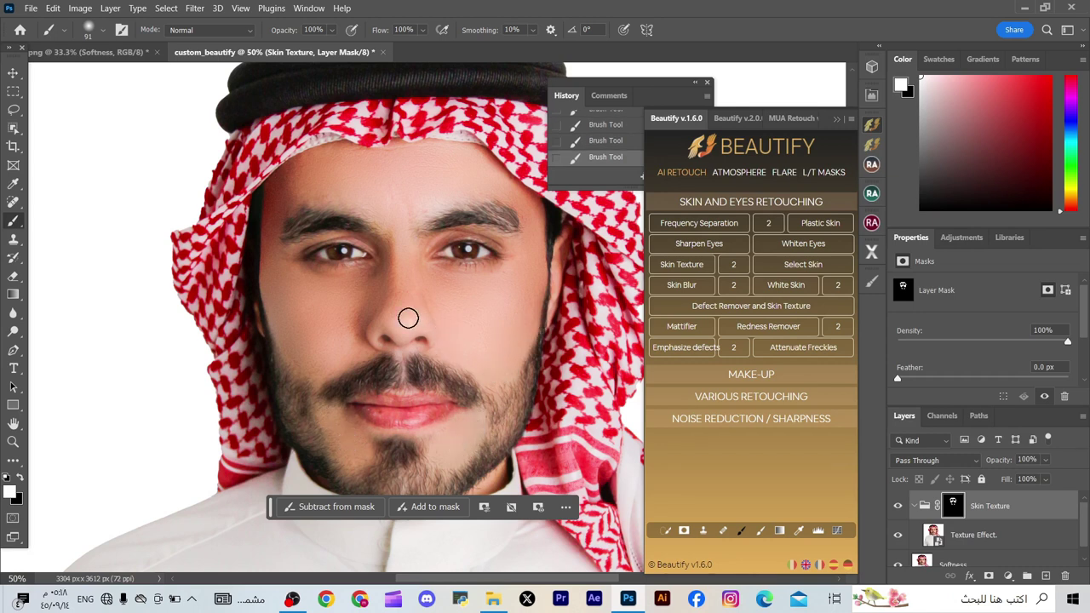
Lower the Skin Texture group's opacity to about 58% and toggle its visibility to compare the face with and without the effect
{"action": "left_click_drag", "start_coordinate": [1044, 459], "coordinate": [1049, 479]}
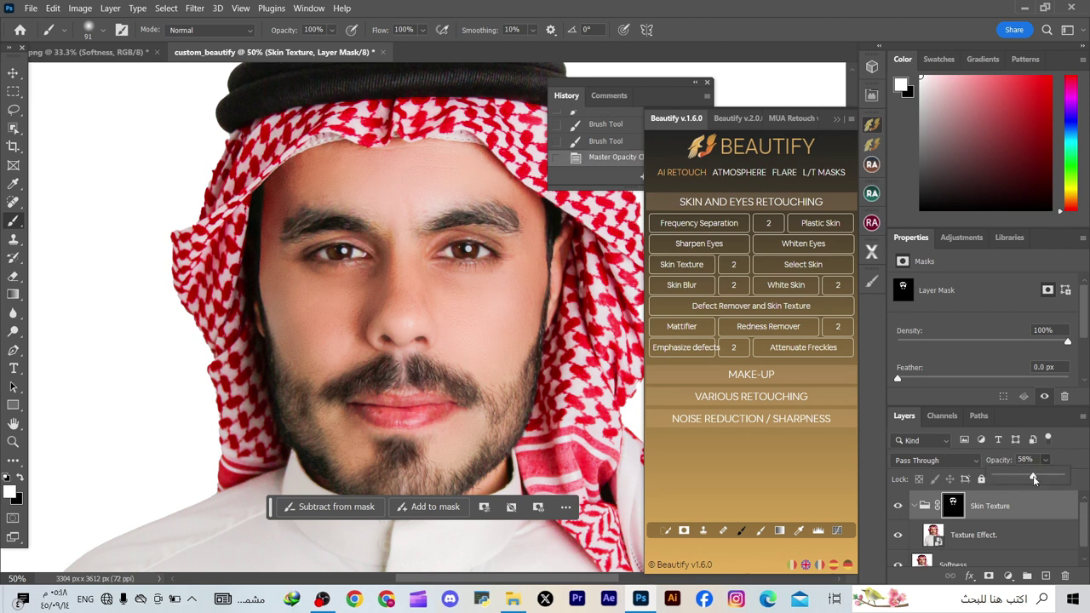
{"action": "left_click", "coordinate": [897, 508]}
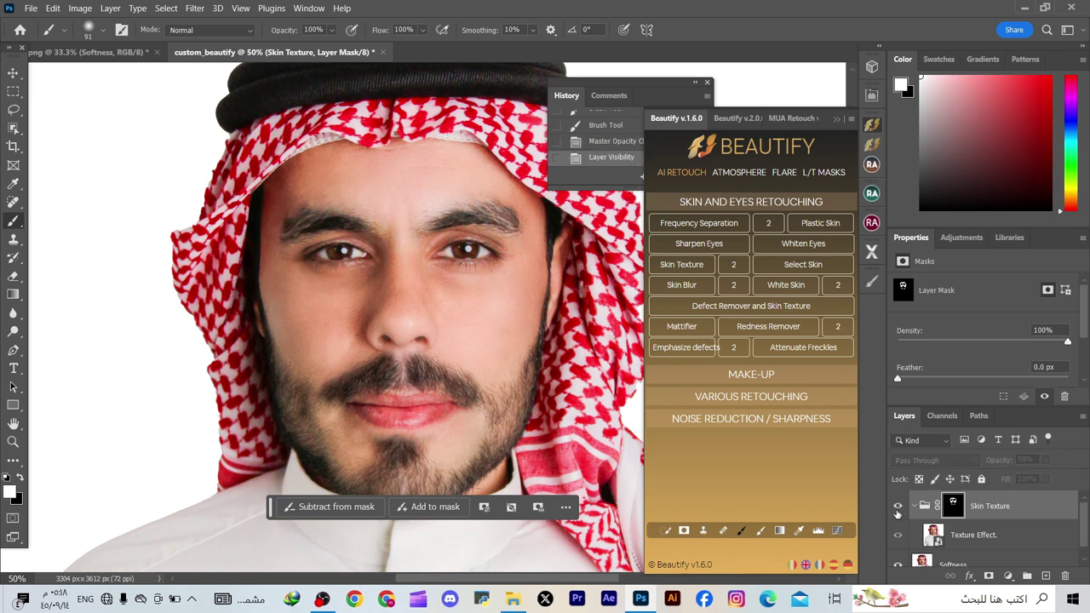
{"action": "left_click", "coordinate": [897, 508]}
{"action": "left_click", "coordinate": [897, 507]}
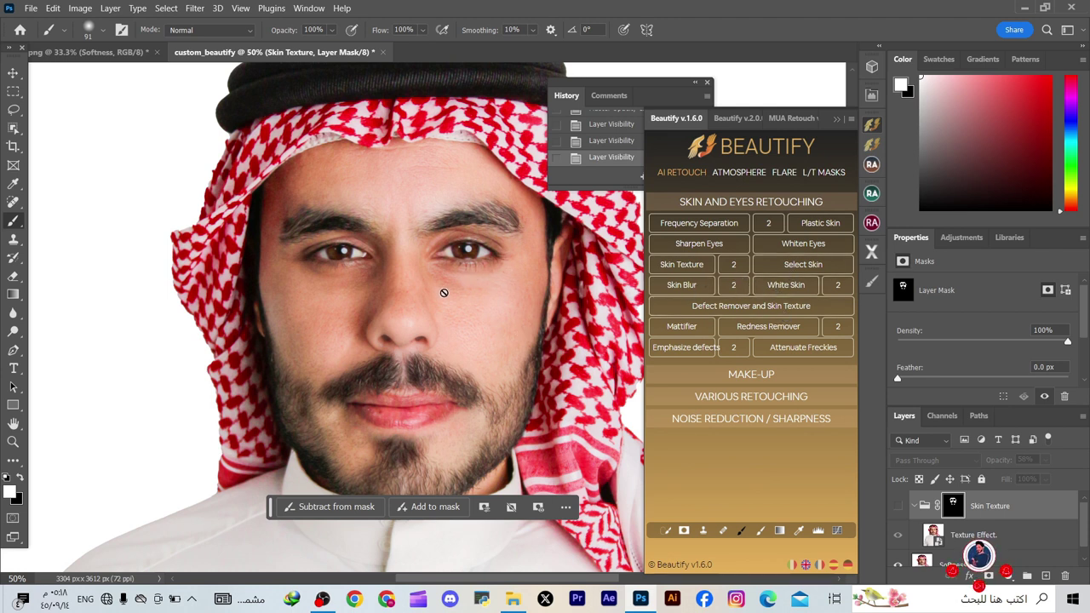
Apply Beautify's High Sharpness effect from Noise Reduction / Sharpness and raise the Super Sharpen group's opacity to 100%
{"action": "left_click", "coordinate": [751, 418]}
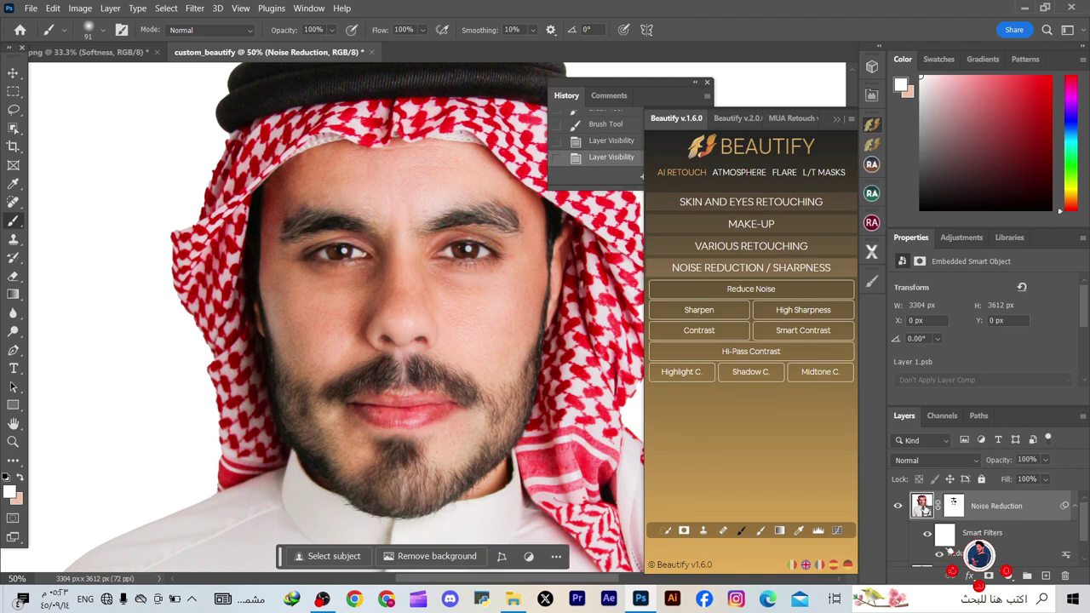
{"action": "left_click", "coordinate": [796, 313]}
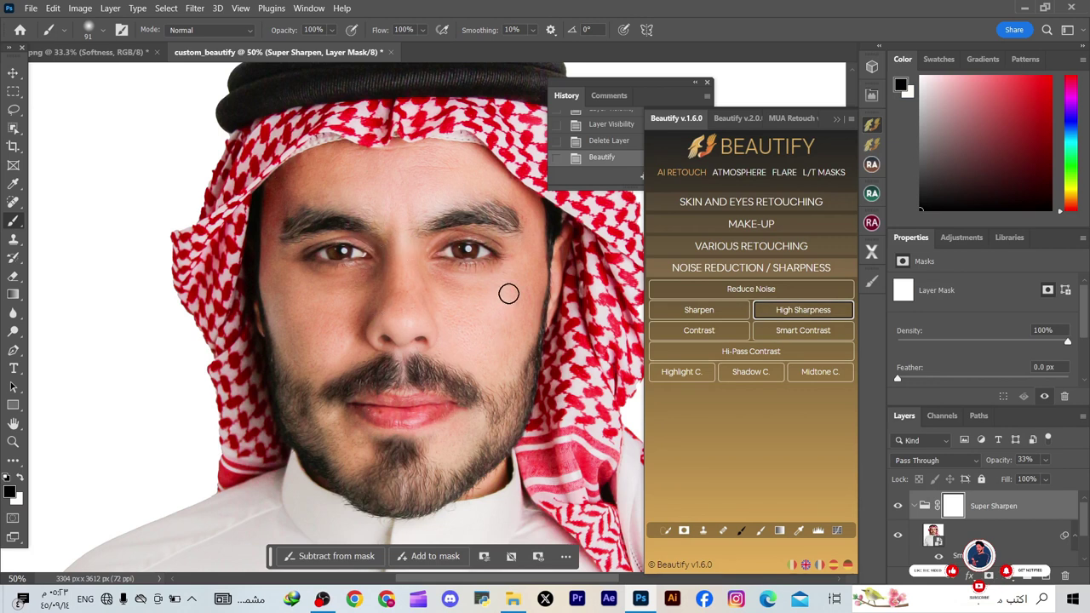
{"action": "left_click", "coordinate": [1045, 460]}
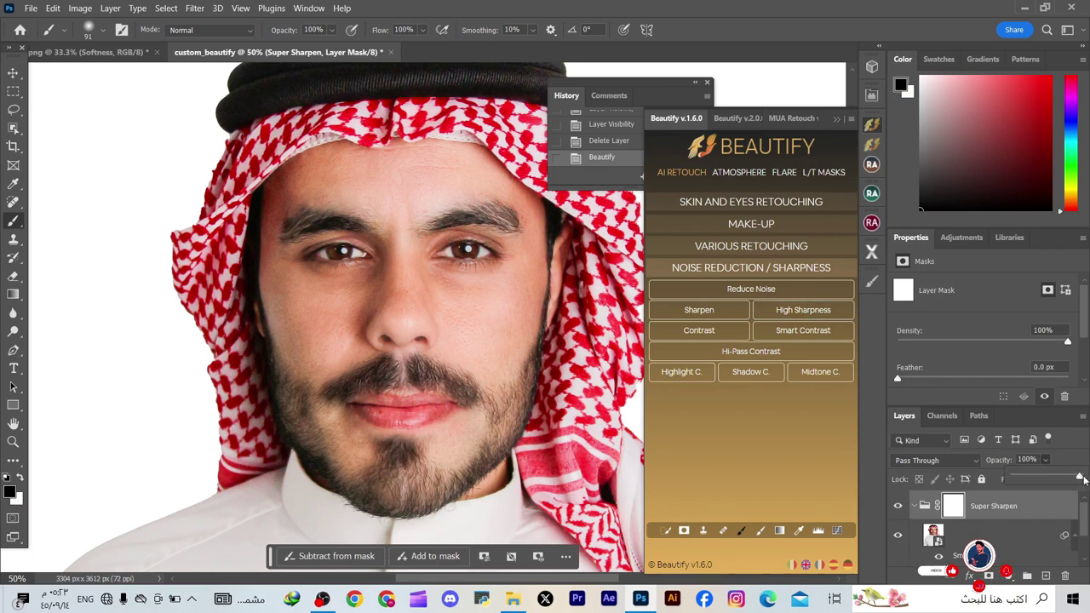
{"action": "left_click_drag", "start_coordinate": [1053, 475], "coordinate": [1082, 477]}
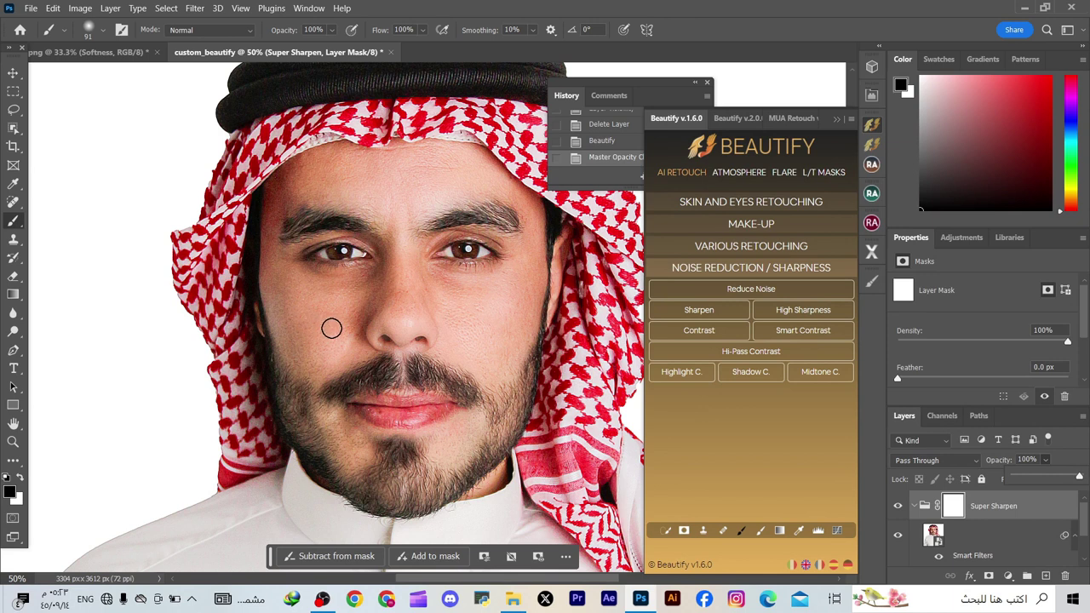
{"action": "left_click", "coordinate": [933, 535]}
{"action": "key", "text": "ctrl+shift+alt+n"}
{"action": "key", "text": "x"}
{"action": "mouse_move", "coordinate": [466, 332]}
{"action": "left_mouse_down"}
{"action": "mouse_move", "coordinate": [443, 303]}
{"action": "mouse_move", "coordinate": [494, 333]}
{"action": "left_mouse_up"}
{"action": "key", "text": "ctrl+z"}
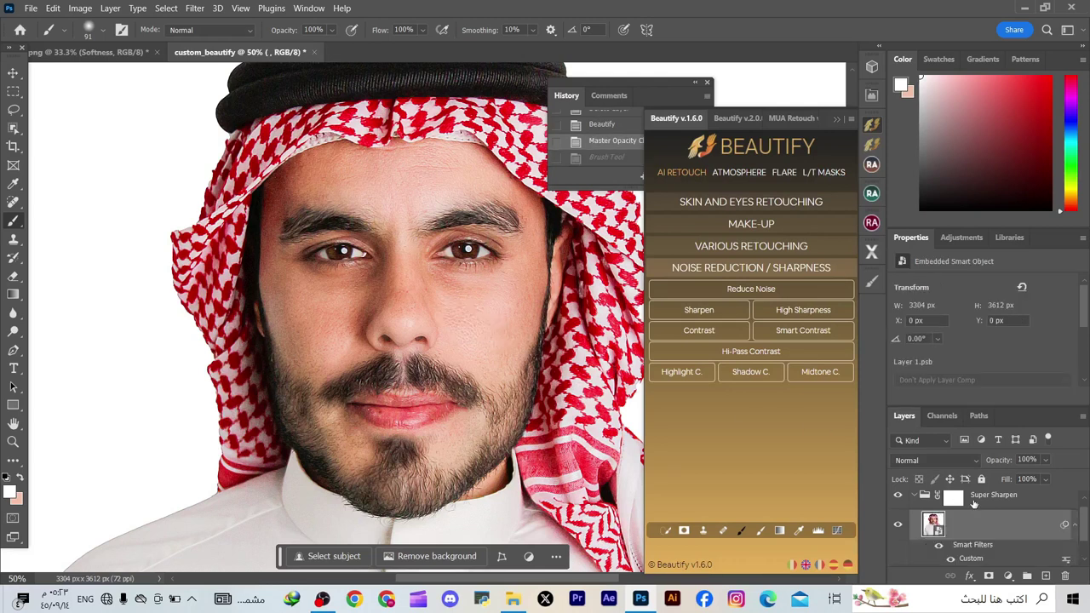
Select the Super Sharpen group's mask and lower the group's opacity
{"action": "left_click", "coordinate": [960, 500]}
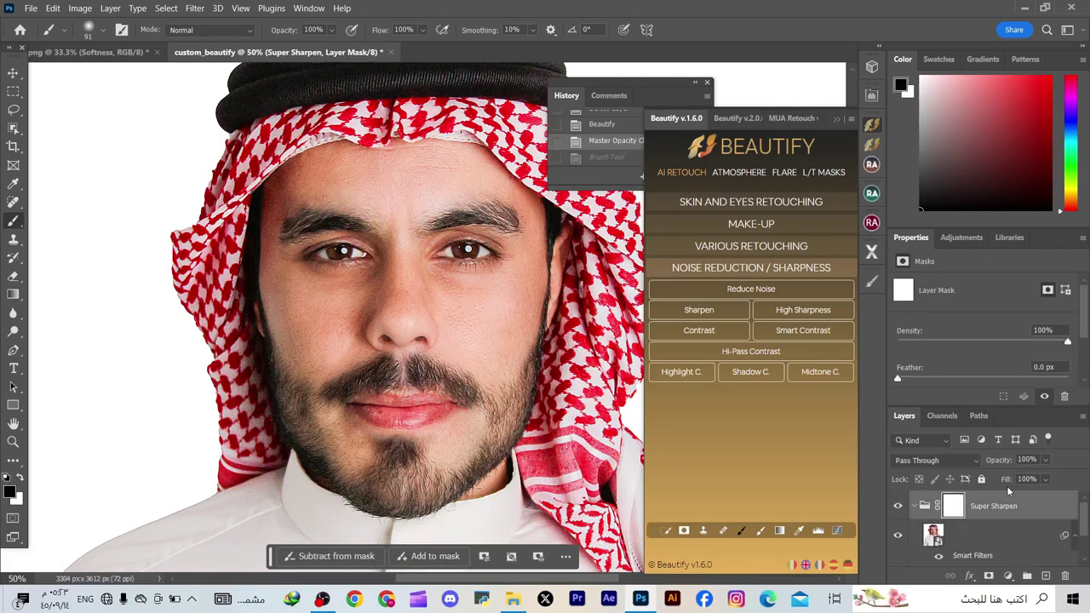
{"action": "left_click", "coordinate": [1044, 460]}
{"action": "left_click_drag", "start_coordinate": [1028, 477], "coordinate": [1029, 478]}
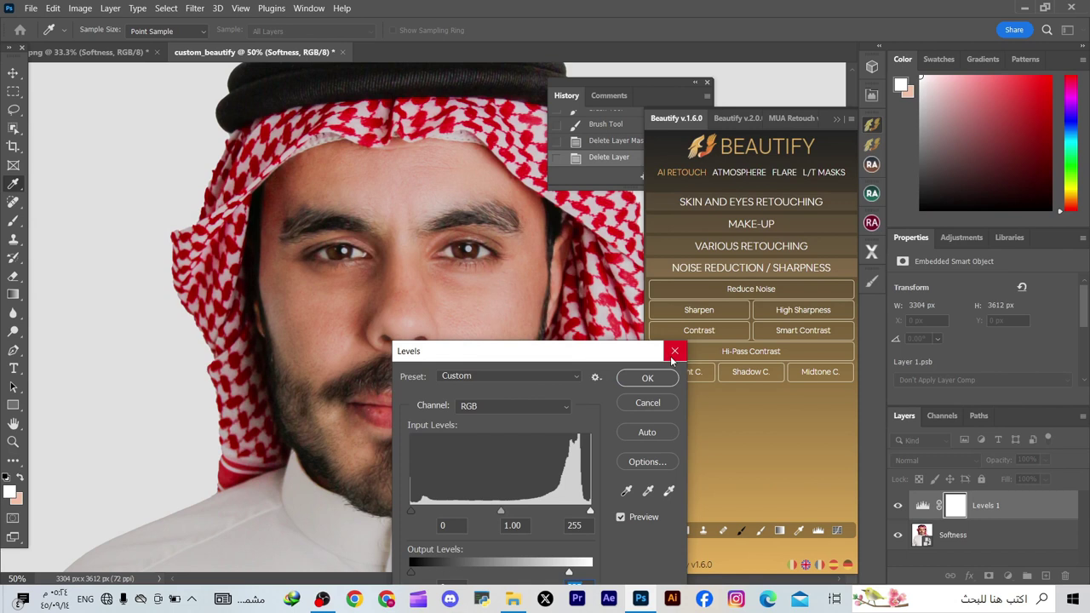
Cancel the Levels adjustment, then look through Beautify's Skin and Eyes Retouching section and Atmosphere category
{"action": "left_click", "coordinate": [676, 347]}
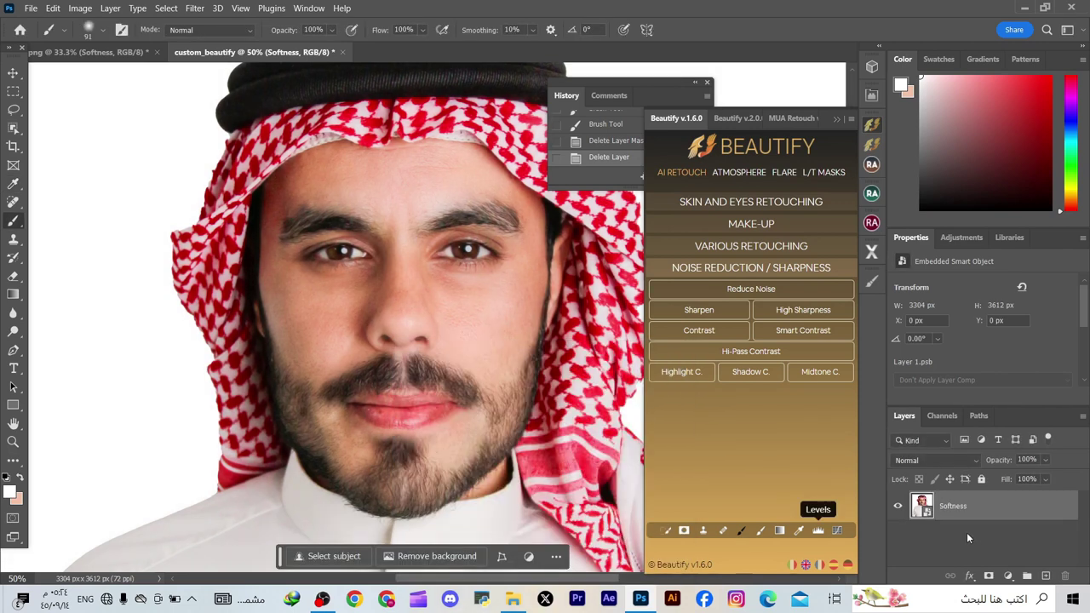
{"action": "left_click", "coordinate": [751, 202]}
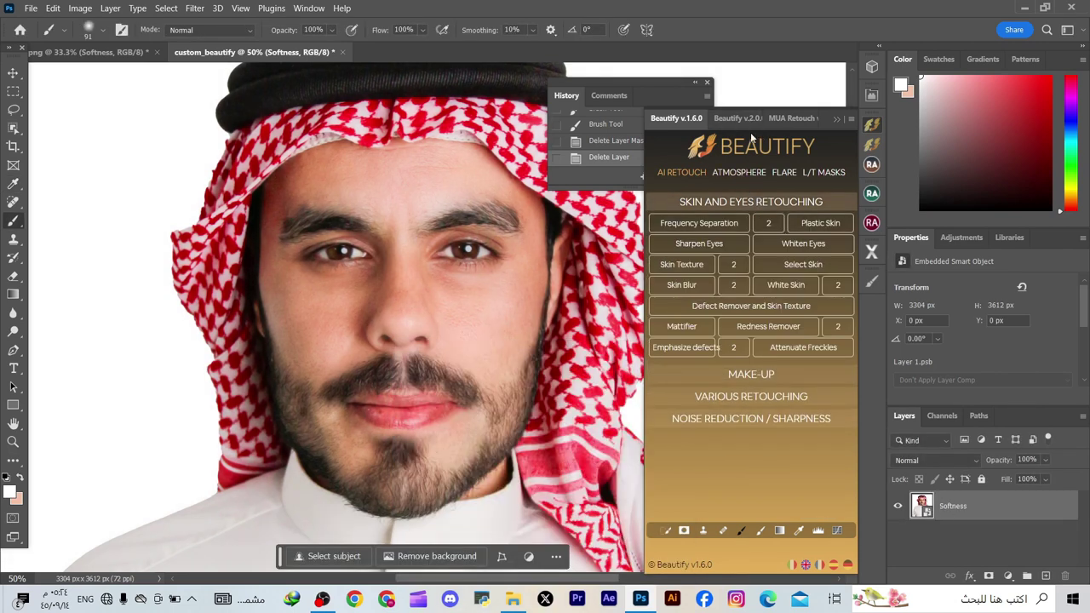
{"action": "left_click", "coordinate": [739, 175]}
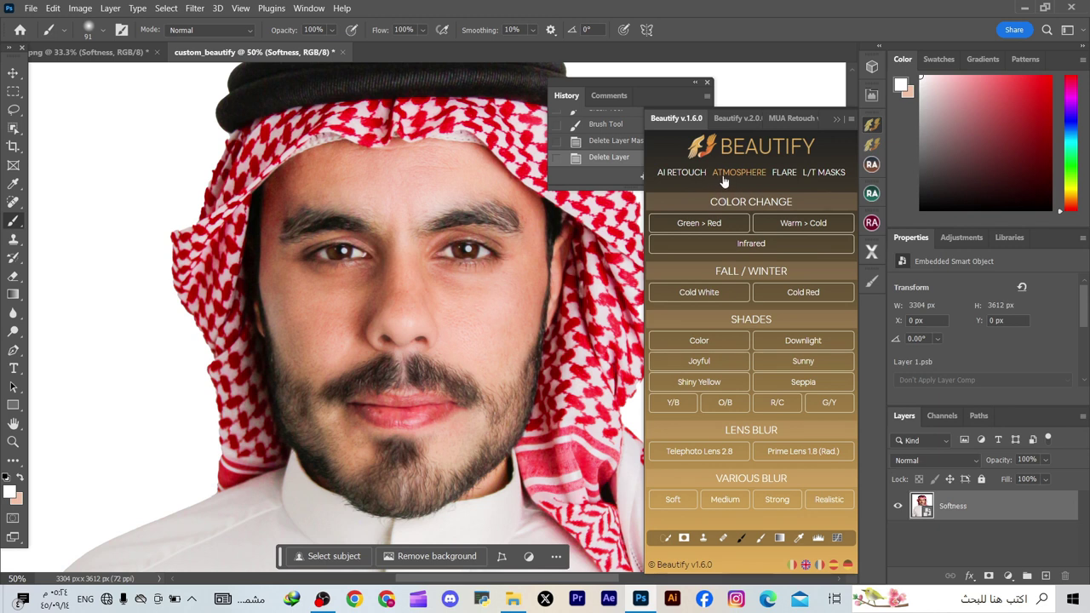
Try the Color, Downlight, Sunny and Seppia shades on the portrait
{"action": "left_click", "coordinate": [708, 347]}
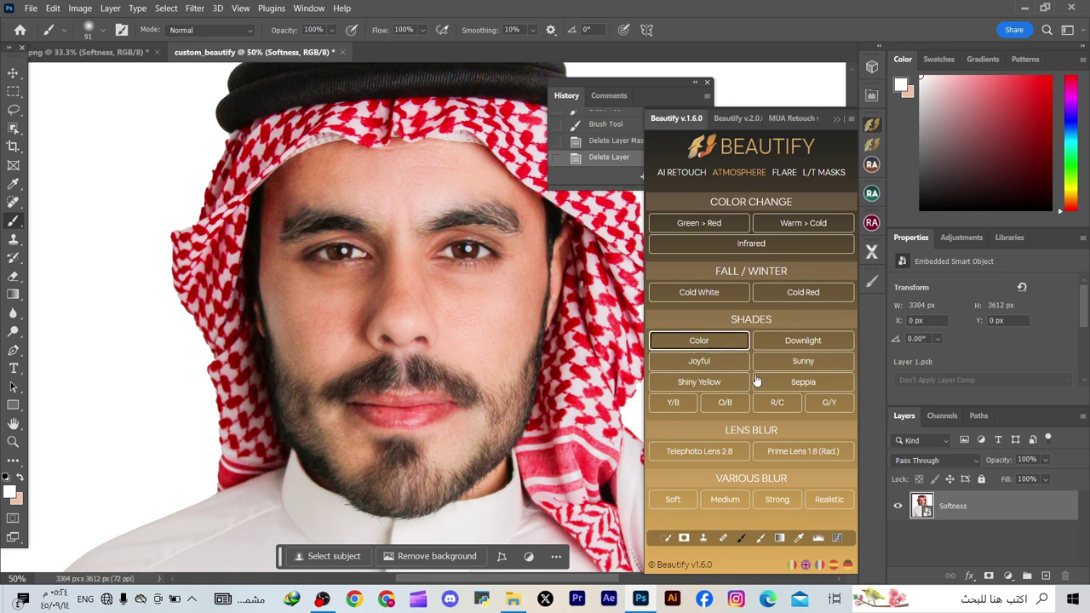
{"action": "left_click", "coordinate": [799, 345]}
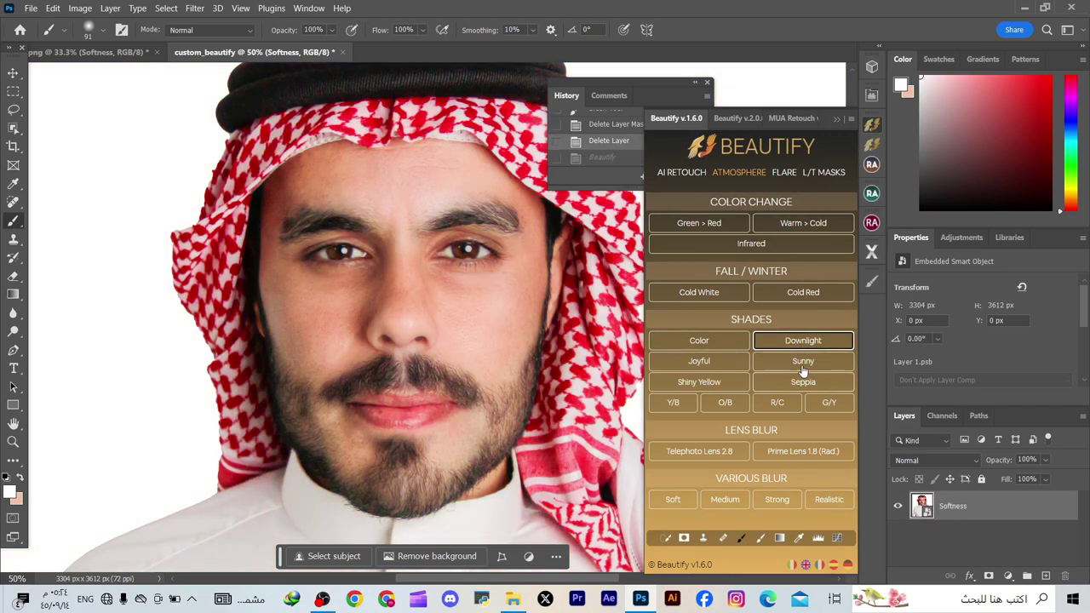
{"action": "left_click", "coordinate": [804, 363]}
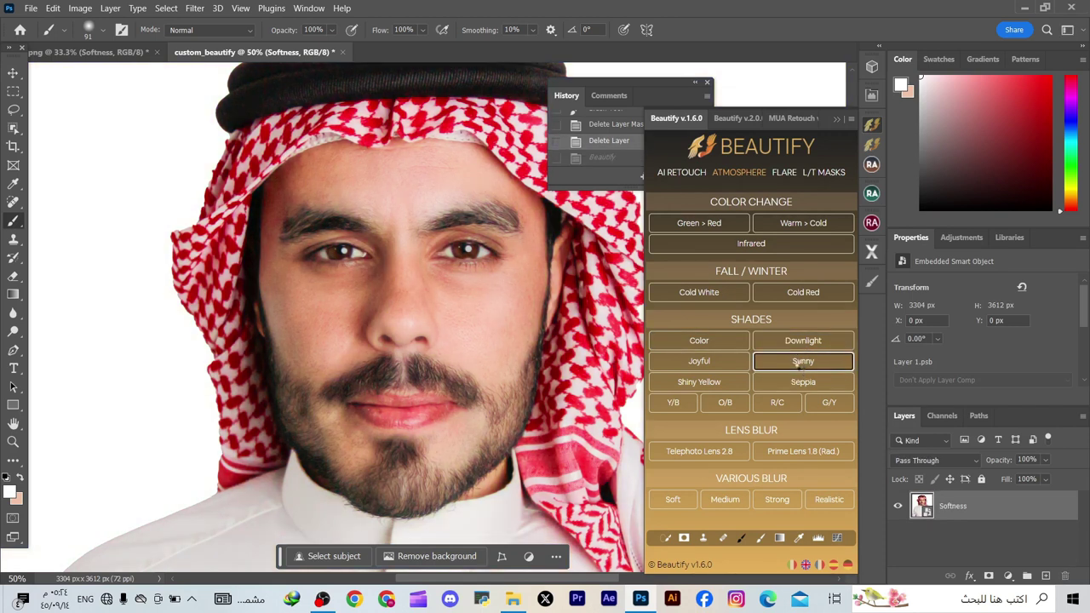
{"action": "left_click", "coordinate": [794, 400]}
{"action": "left_click", "coordinate": [796, 388]}
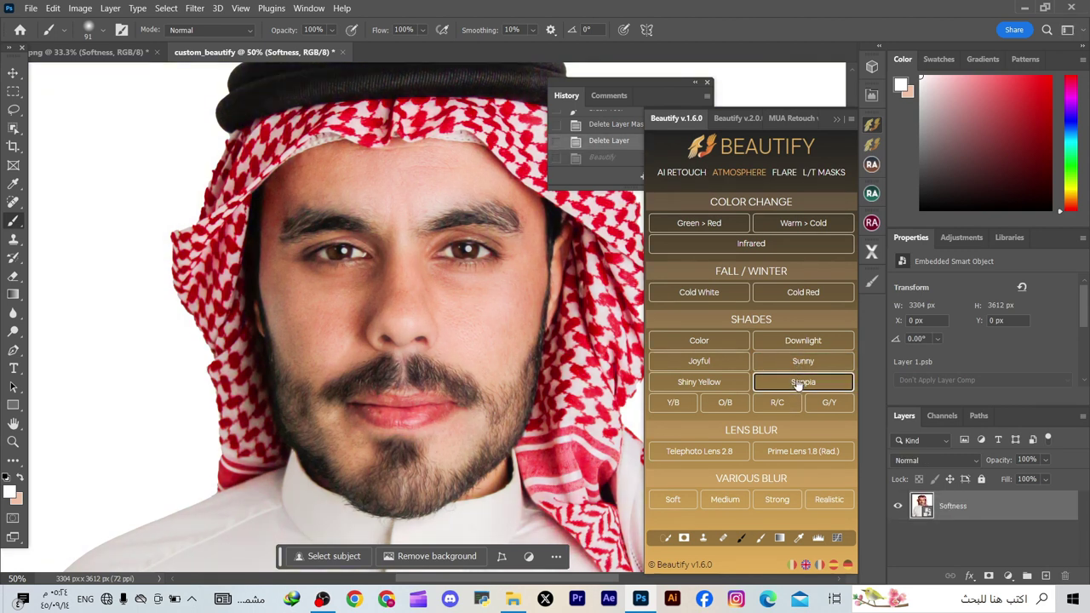
Try the Telephoto Lens 2.8 blur and undo it, then apply the Soft blur and paint over the face on its mask
{"action": "left_click", "coordinate": [705, 459]}
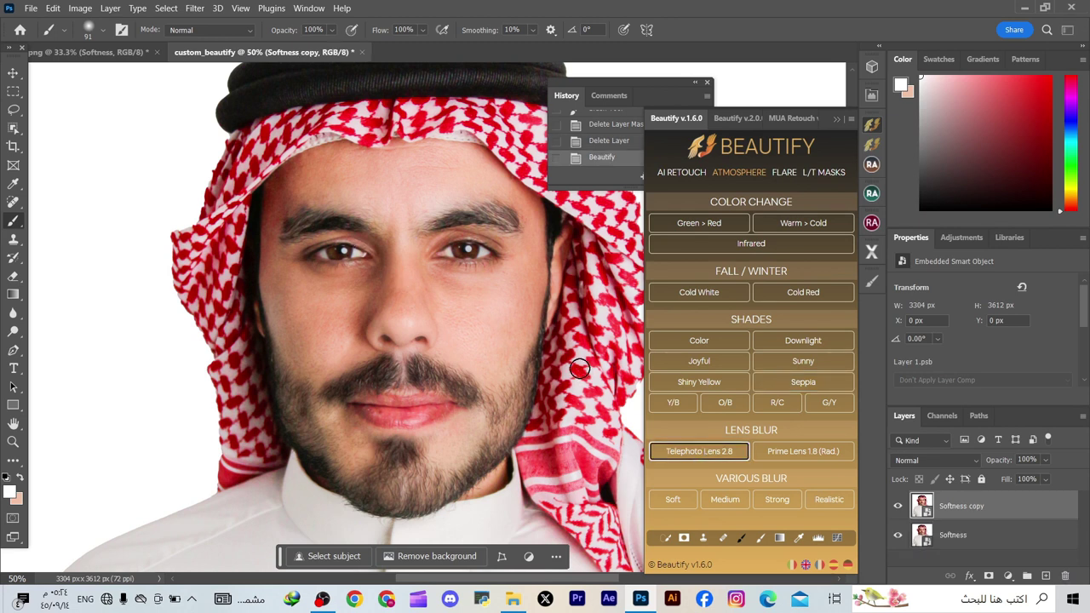
{"action": "key", "text": "ctrl+z"}
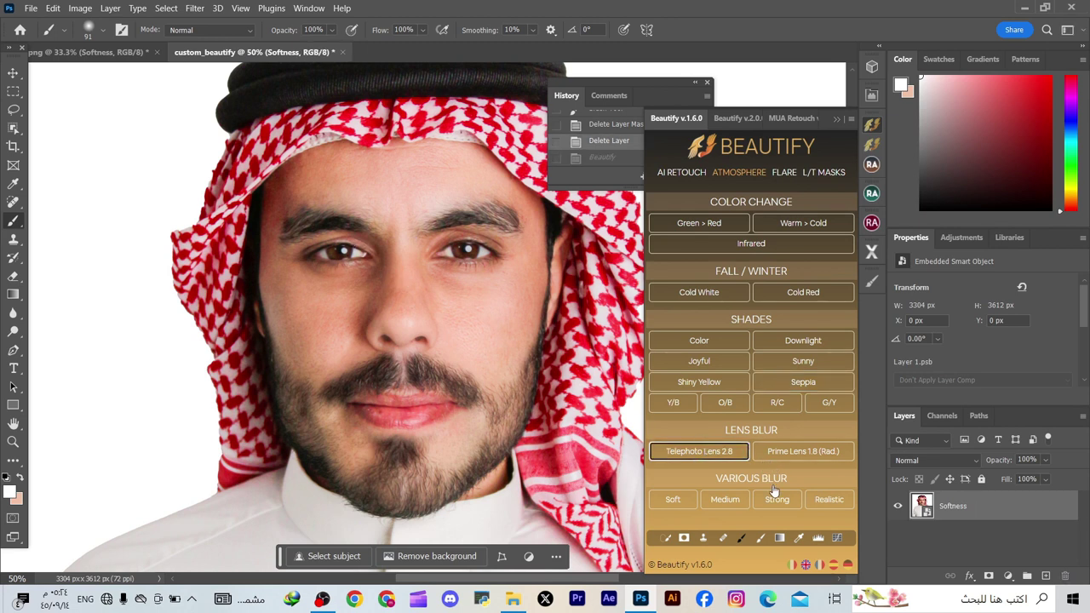
{"action": "left_click", "coordinate": [692, 505]}
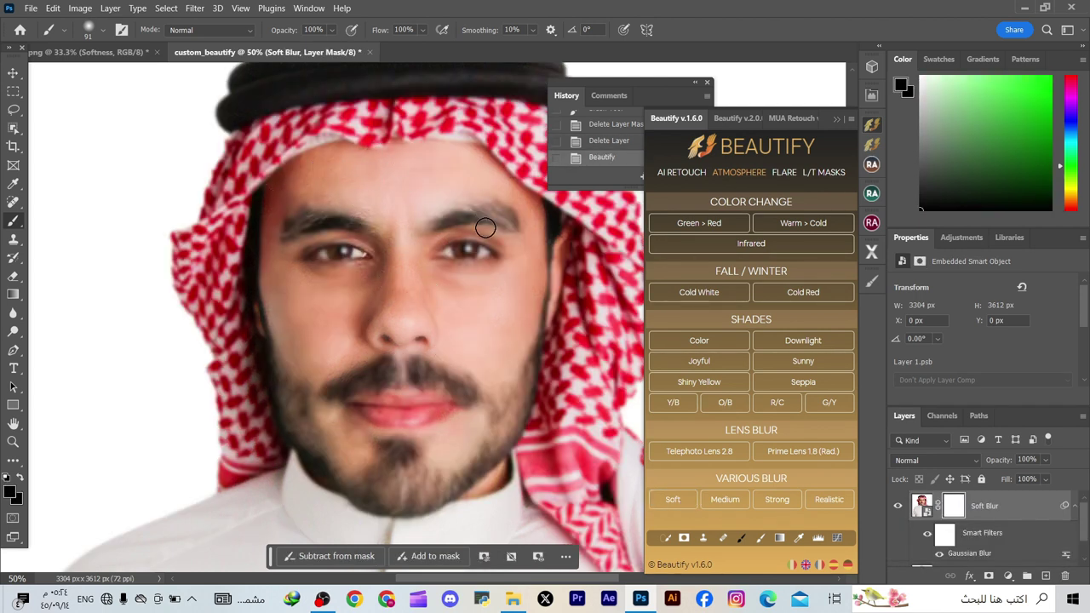
{"action": "mouse_move", "coordinate": [362, 229]}
{"action": "left_mouse_down"}
{"action": "mouse_move", "coordinate": [309, 226]}
{"action": "mouse_move", "coordinate": [286, 304]}
{"action": "mouse_move", "coordinate": [339, 364]}
{"action": "left_mouse_up"}
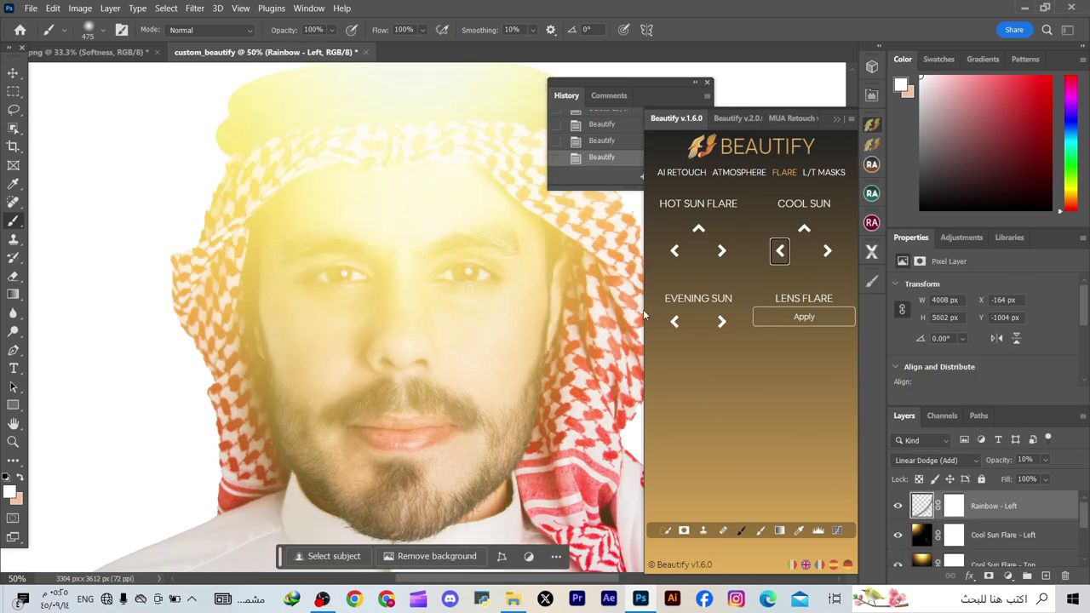
Examine the sun flare effects on the face at 100% and on the wider portrait at 33.33%, then open Beautify's L/T Masks category
{"action": "left_click", "coordinate": [12, 444]}
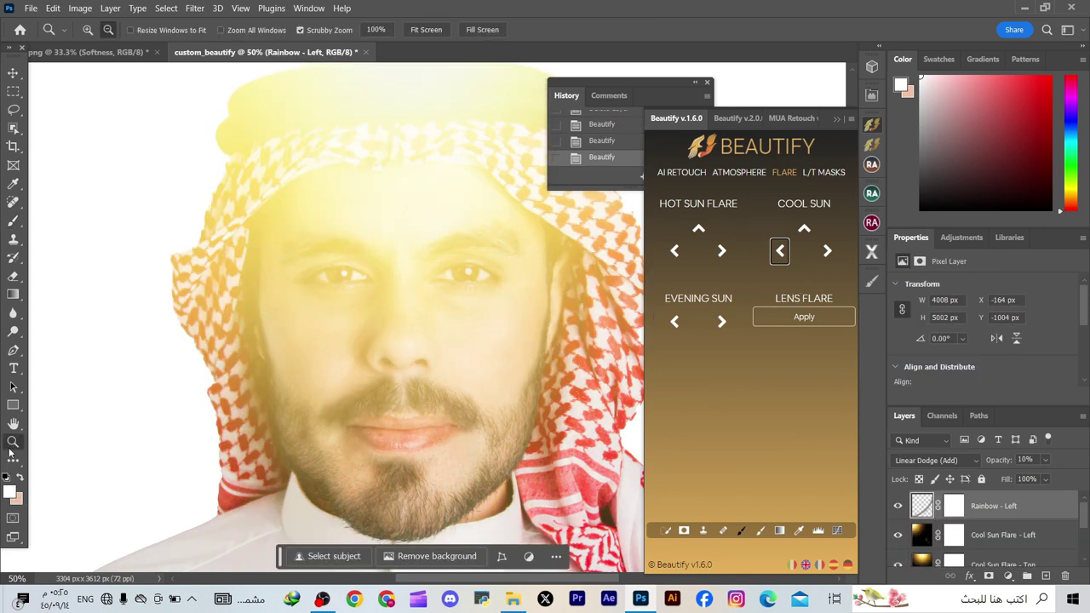
{"action": "left_click", "coordinate": [361, 332]}
{"action": "left_click", "coordinate": [465, 330]}
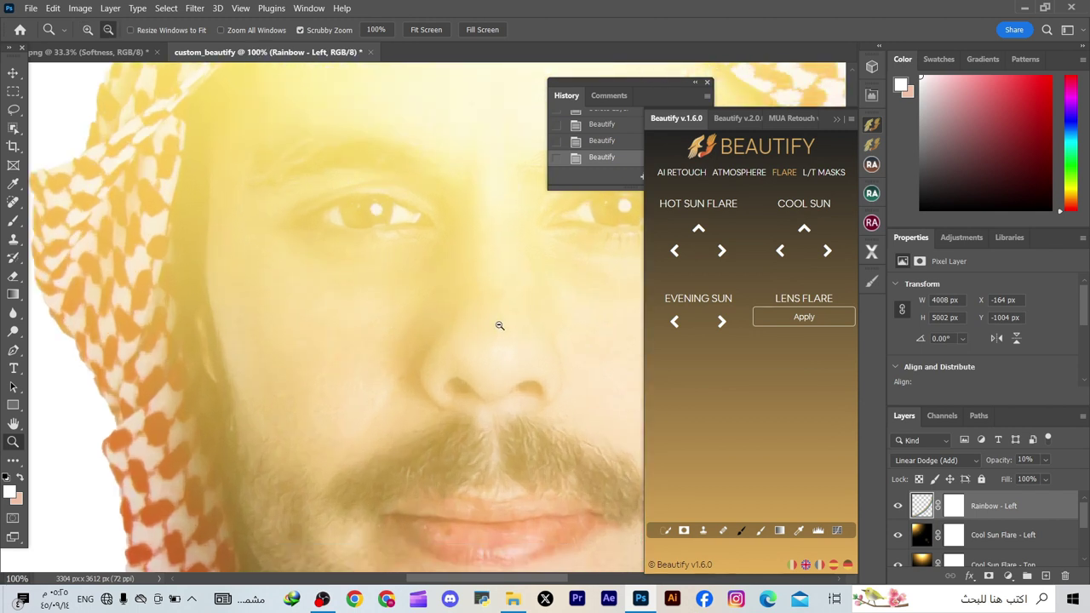
{"action": "left_click", "coordinate": [500, 326], "text": "alt"}
{"action": "left_click", "coordinate": [500, 324], "text": "alt"}
{"action": "left_click", "coordinate": [502, 326], "text": "alt"}
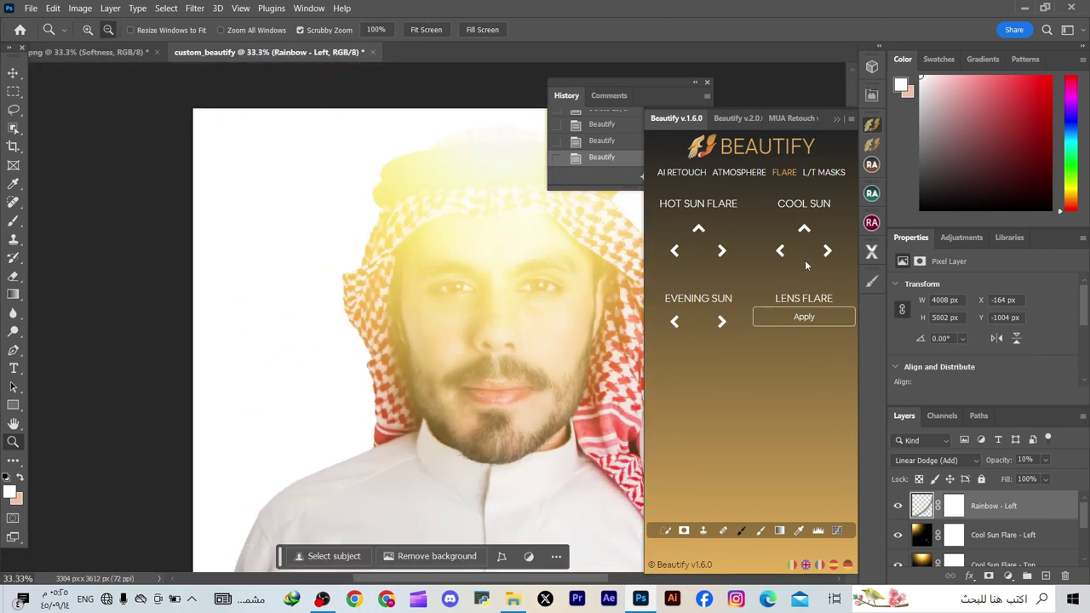
{"action": "left_click", "coordinate": [823, 172]}
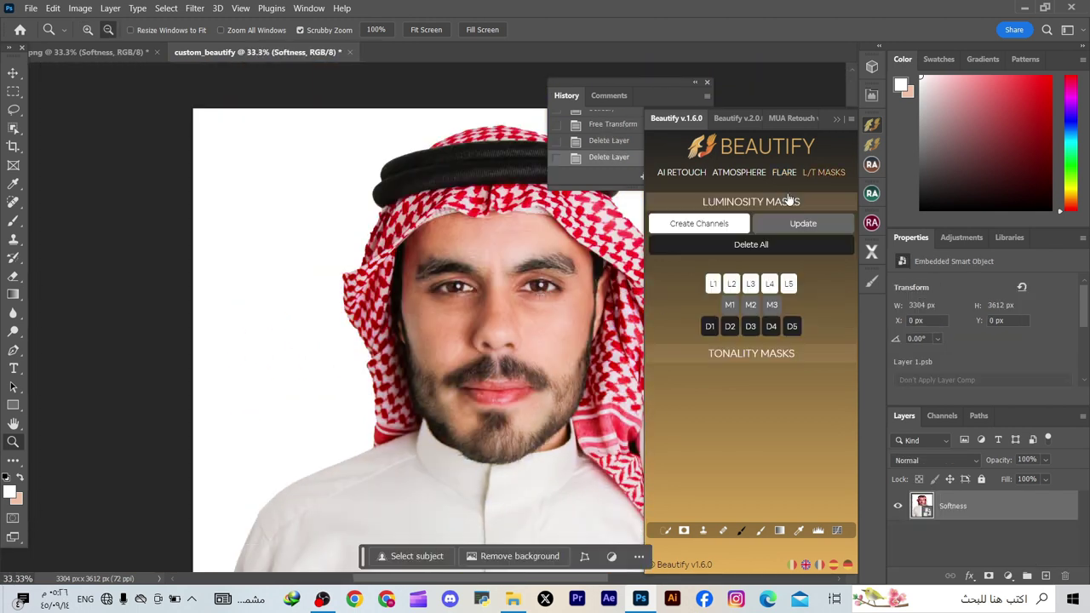
Open Beautify v.2.0.0 and apply the Hyless preset from its Mood Colors to the portrait
{"action": "left_click", "coordinate": [872, 146]}
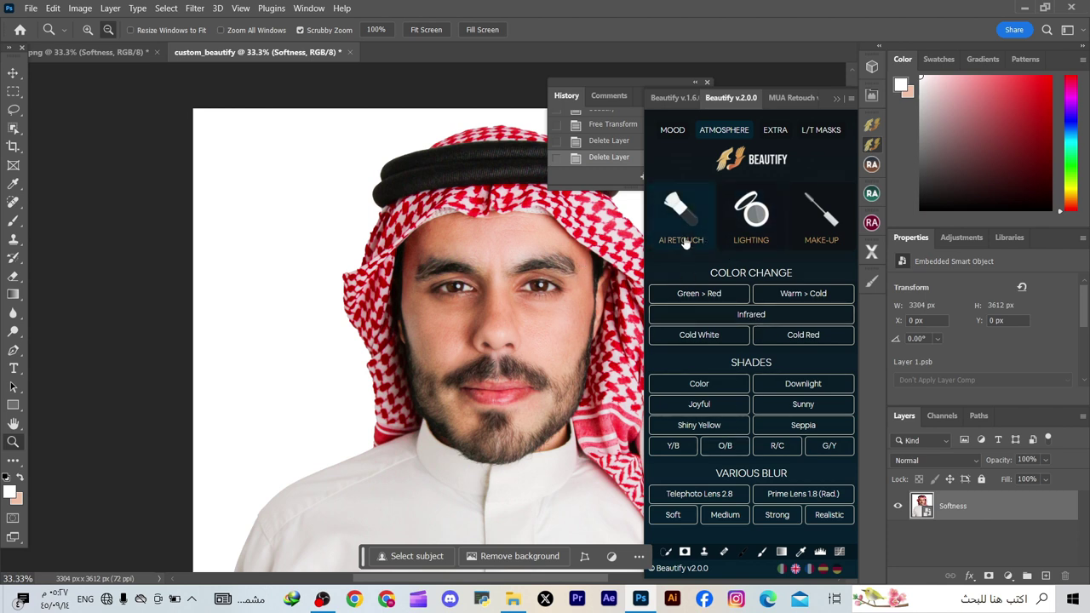
{"action": "left_click", "coordinate": [673, 129]}
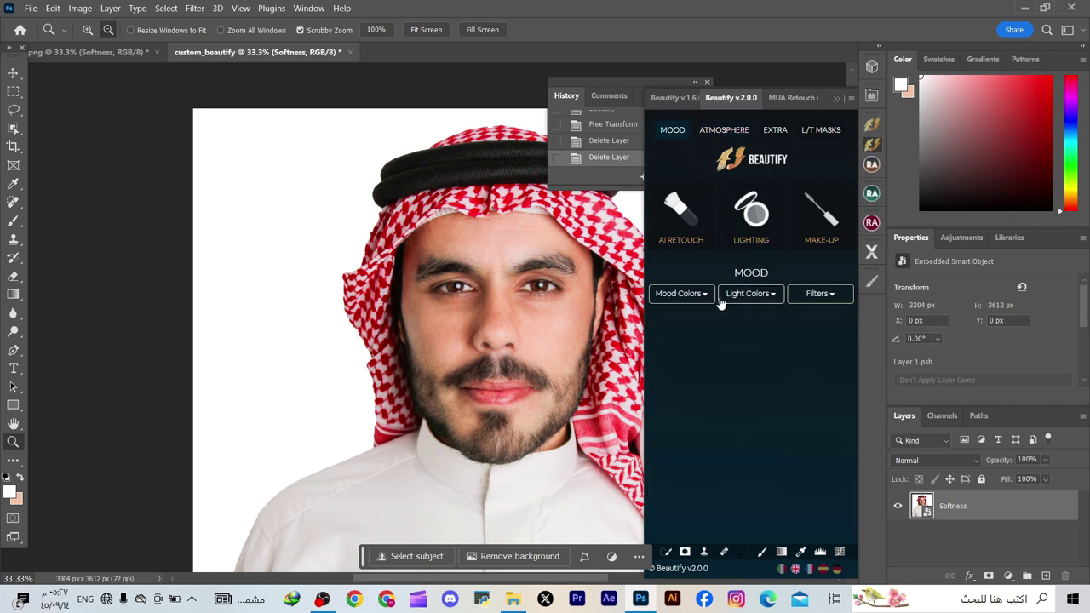
{"action": "left_click", "coordinate": [704, 294]}
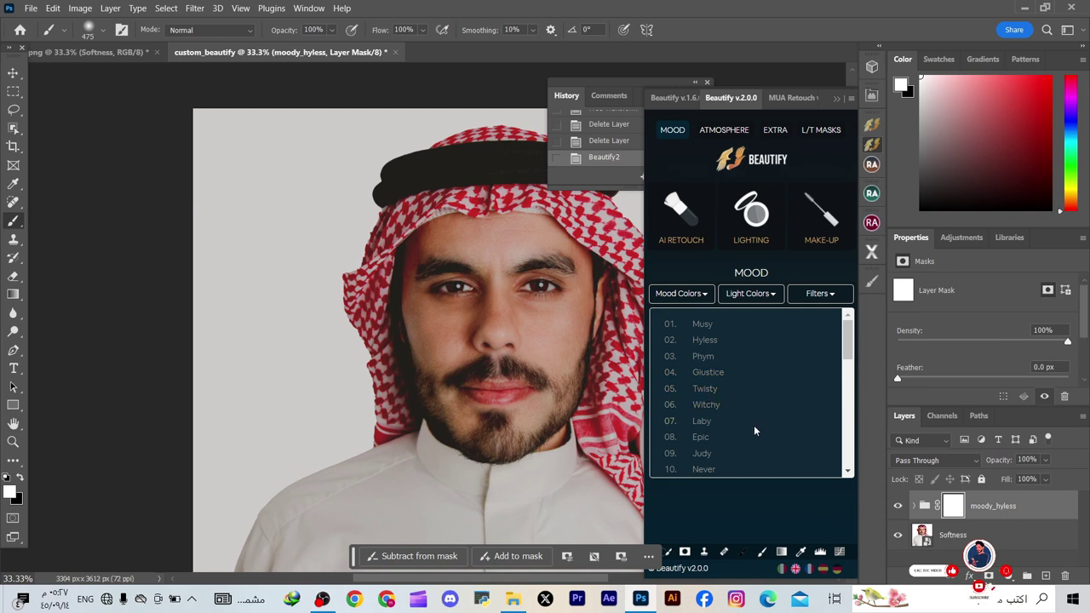
Apply the Epic mood color to the portrait, then delete all the mood color groups above the Softness layer
{"action": "left_click", "coordinate": [700, 437]}
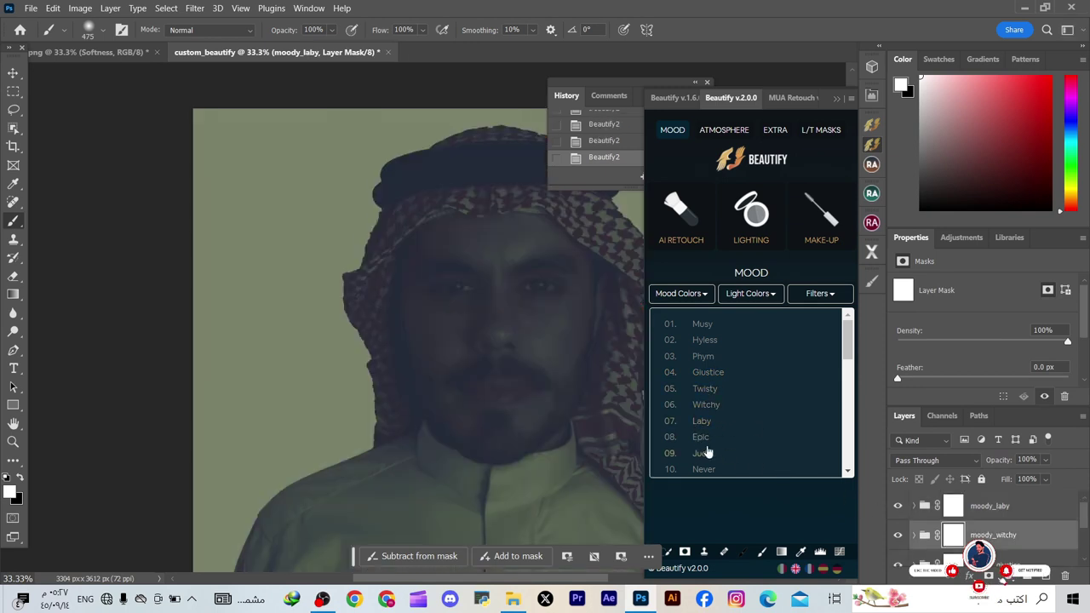
{"action": "left_click", "coordinate": [987, 562]}
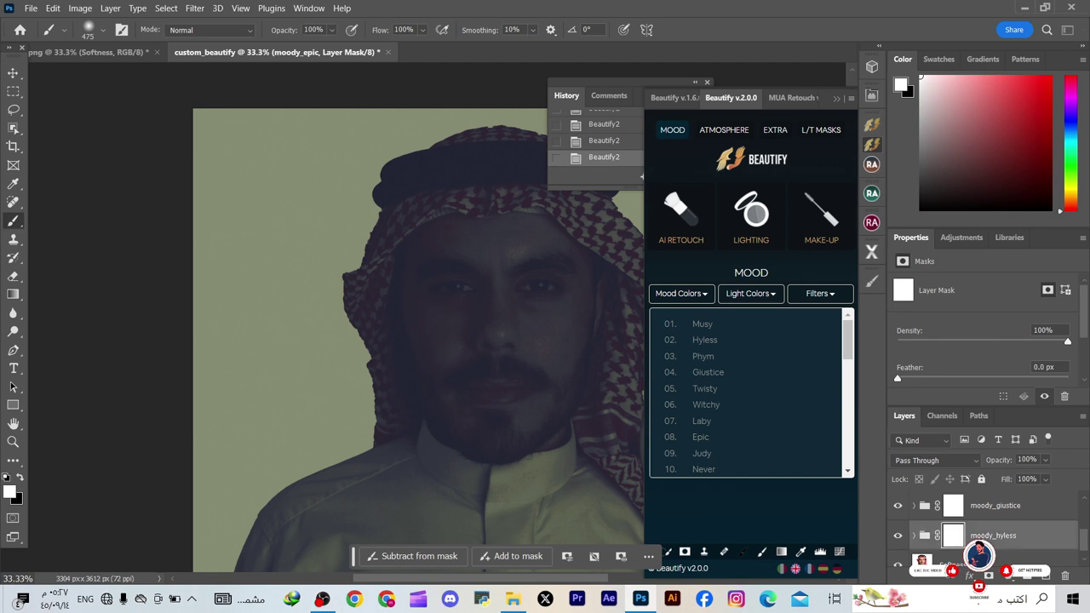
{"action": "left_click", "coordinate": [990, 518], "text": "shift"}
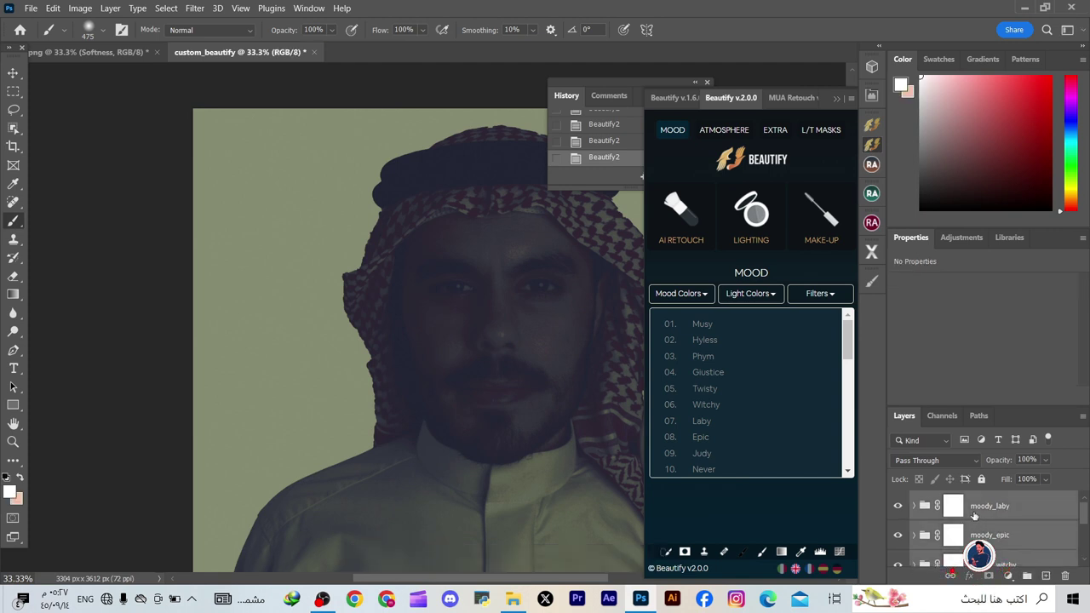
{"action": "key", "text": "Delete"}
Try the Someth, Sunny and Moonny light colors on the portrait, removing each one again
{"action": "left_click", "coordinate": [760, 295]}
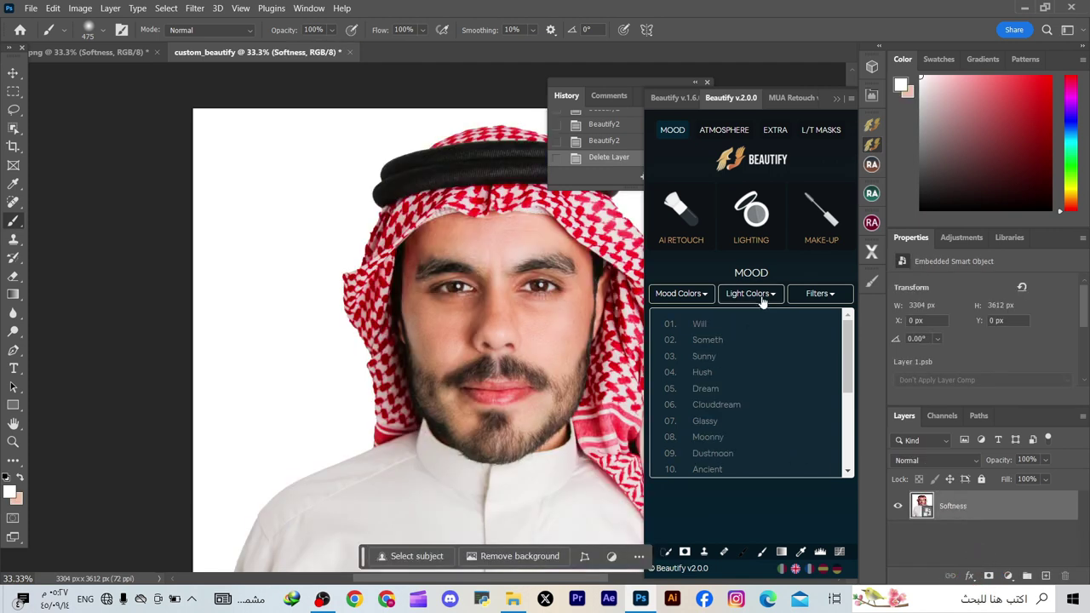
{"action": "left_click", "coordinate": [715, 340]}
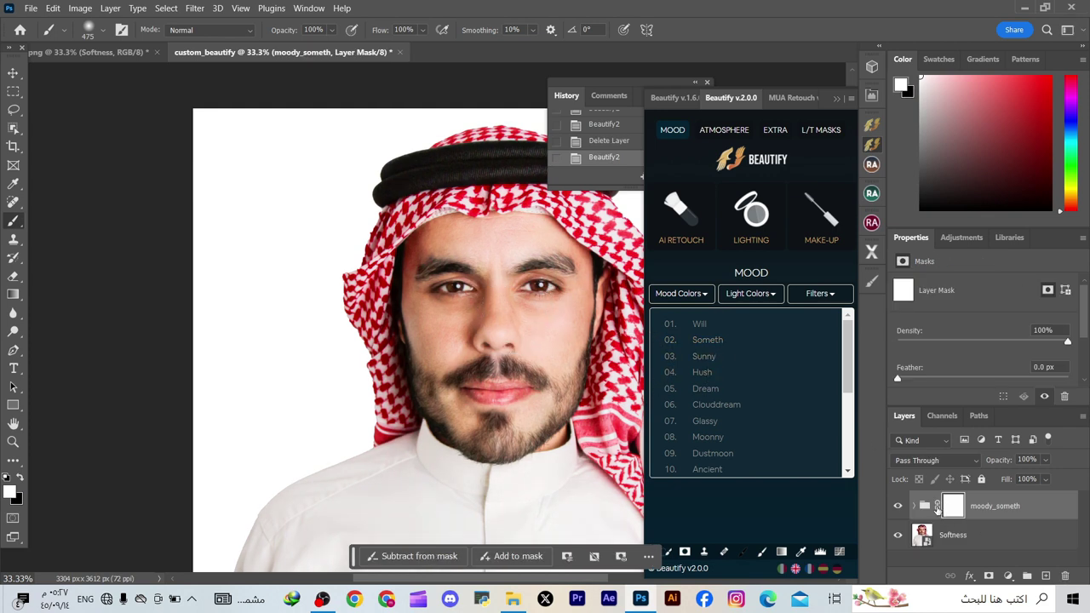
{"action": "key", "text": "Delete"}
{"action": "left_click", "coordinate": [711, 358]}
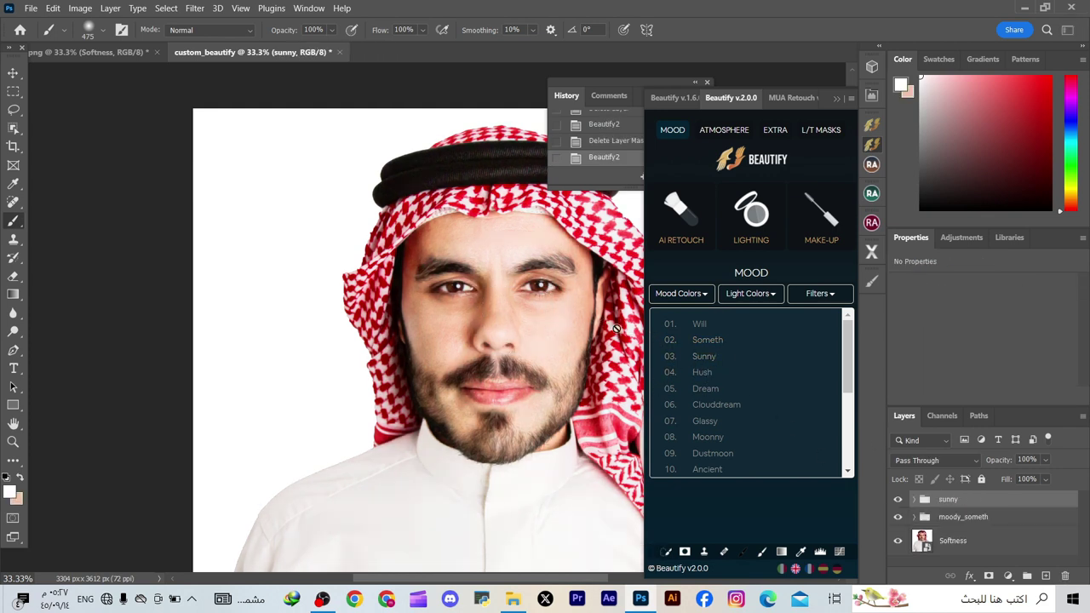
{"action": "key", "text": "ctrl+z"}
{"action": "key", "text": "ctrl+z"}
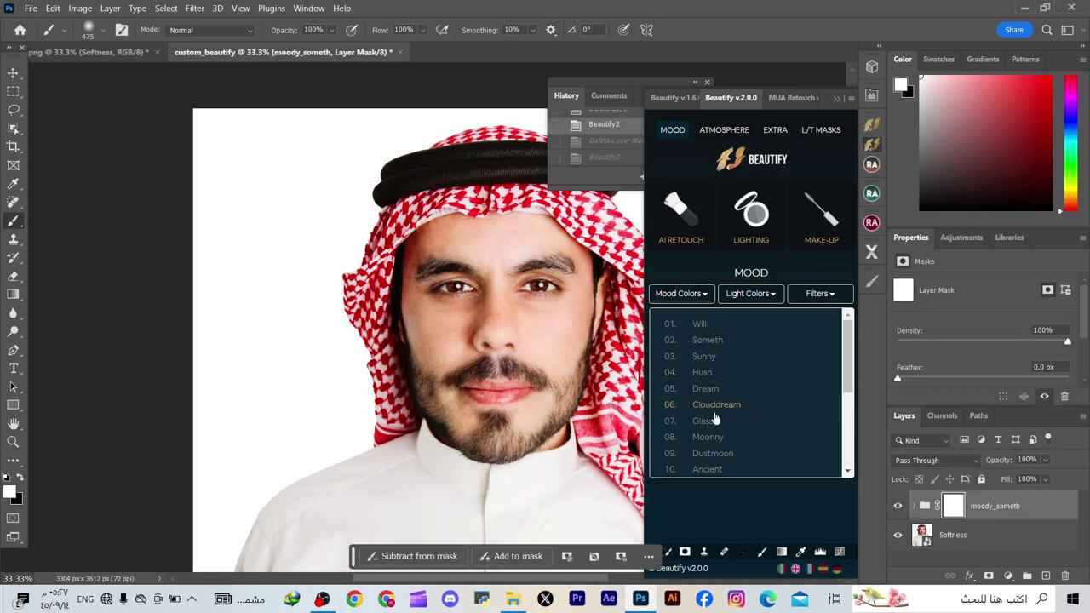
{"action": "key", "text": "Delete"}
{"action": "left_click", "coordinate": [723, 439]}
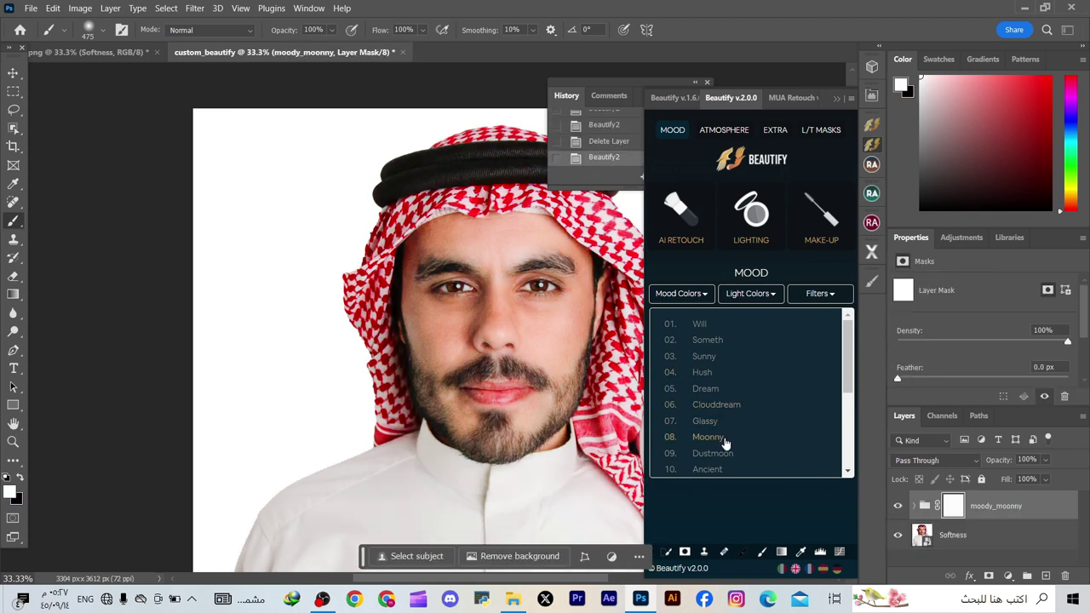
{"action": "key", "text": "ctrl+z"}
Look through the Atmosphere, Extra, L/T Masks, Mood and AI Retouch categories of Beautify v.2.0.0
{"action": "left_click", "coordinate": [724, 130]}
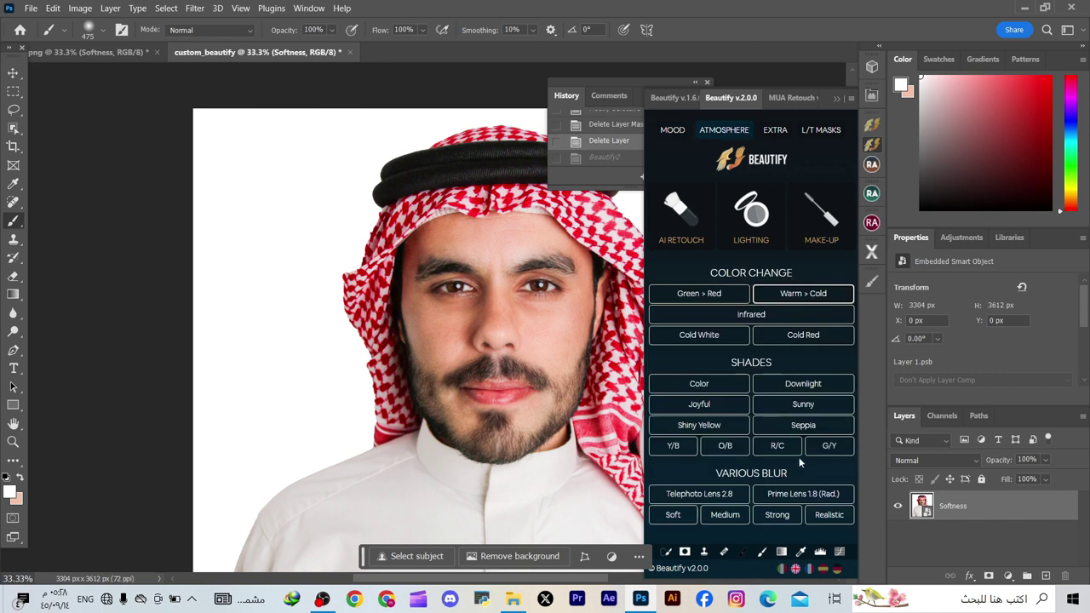
{"action": "left_click", "coordinate": [776, 130]}
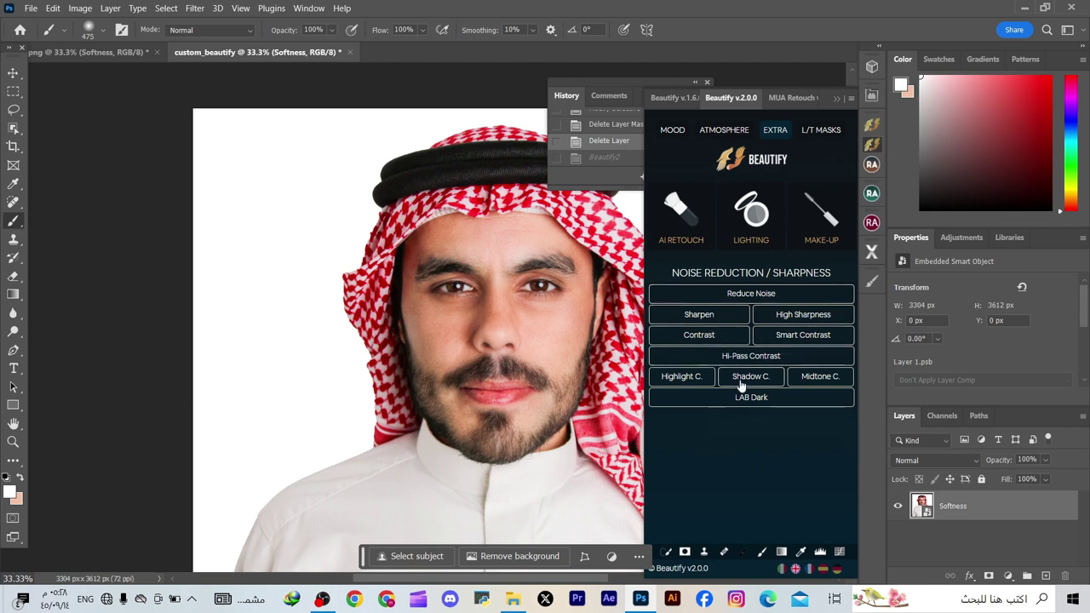
{"action": "left_click", "coordinate": [825, 133]}
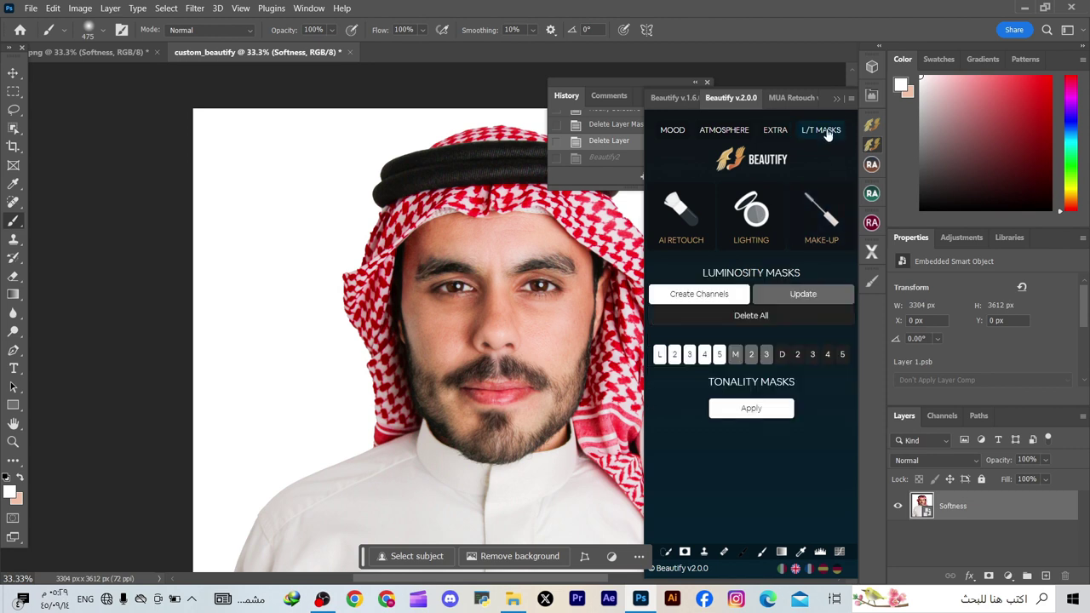
{"action": "left_click", "coordinate": [671, 132]}
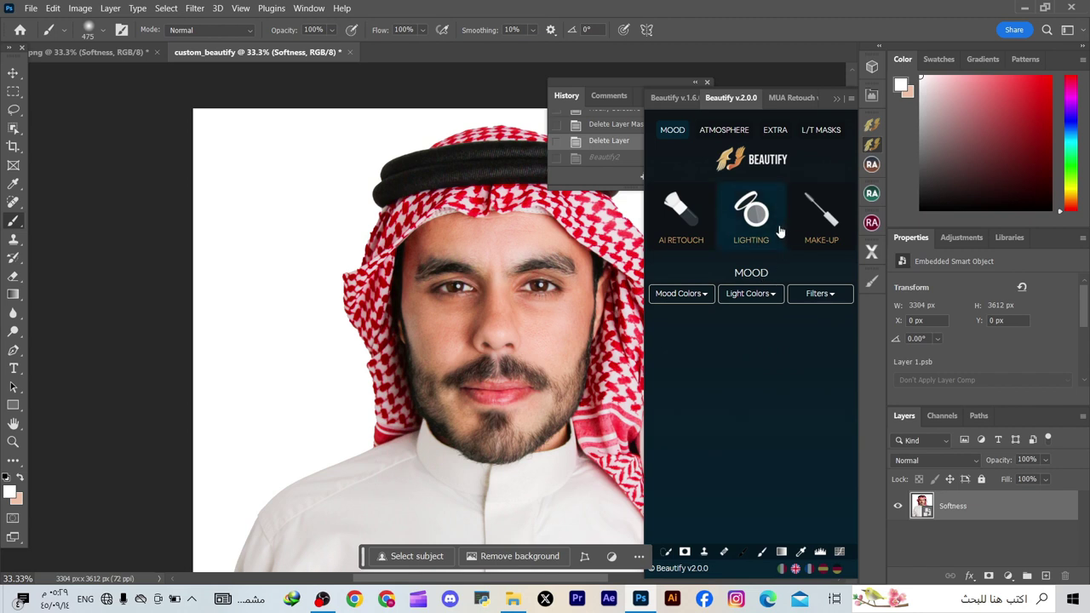
{"action": "left_click", "coordinate": [689, 235]}
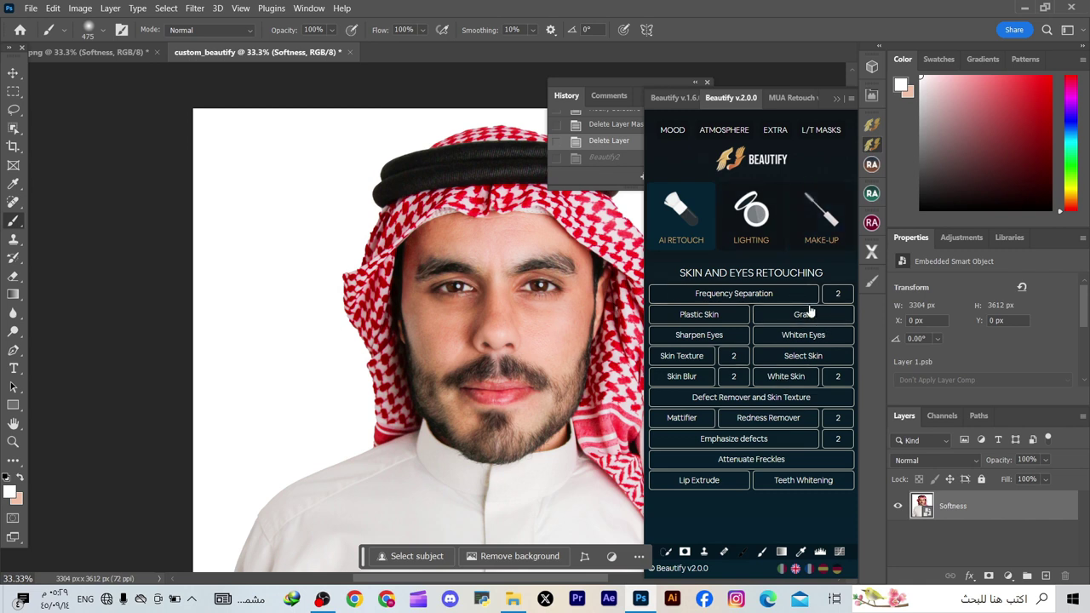
Try a ring-shaped make-up brush with several stamps across the background and the face, then undo them all
{"action": "left_click", "coordinate": [814, 242]}
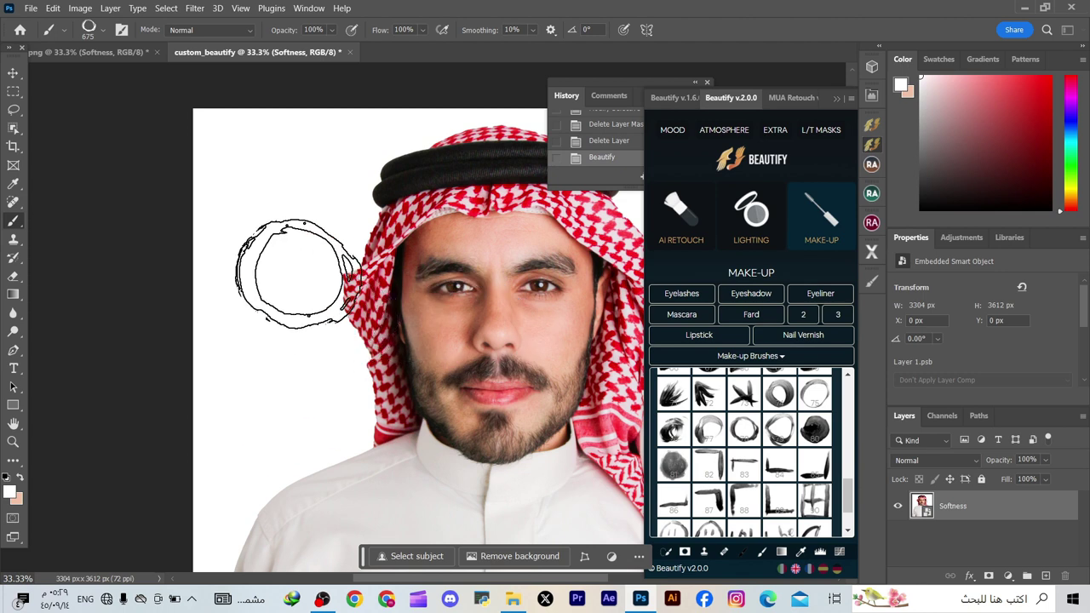
{"action": "left_click", "coordinate": [303, 275]}
{"action": "left_click", "coordinate": [447, 332]}
{"action": "left_click", "coordinate": [501, 394]}
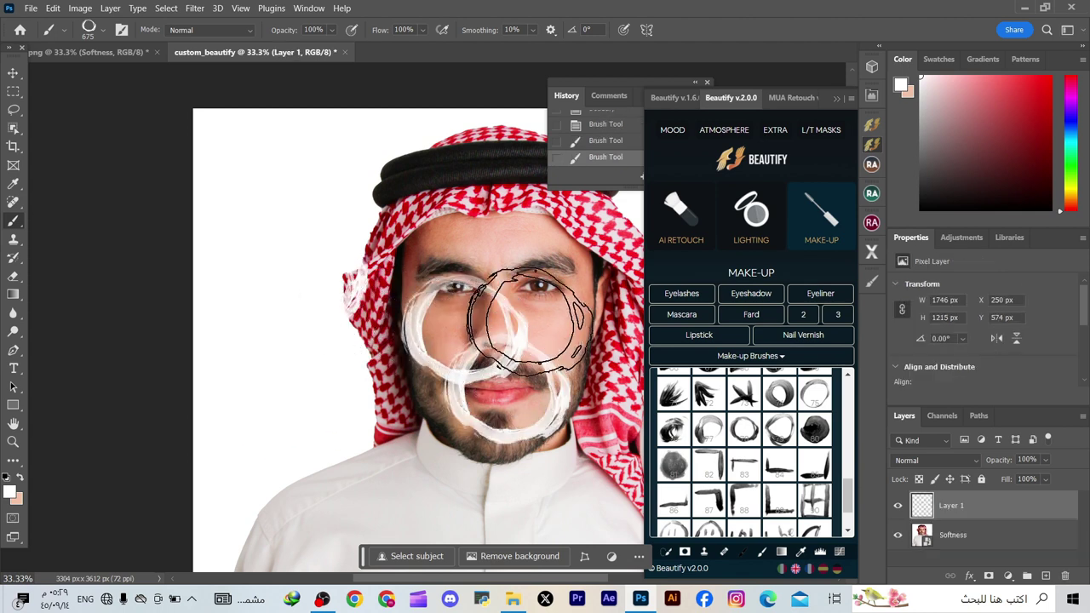
{"action": "left_click", "coordinate": [528, 309]}
{"action": "key", "text": "ctrl+z"}
{"action": "key", "text": "ctrl+z"}
{"action": "key", "text": "ctrl+z"}
{"action": "key", "text": "ctrl+z"}
{"action": "key", "text": "ctrl+z"}
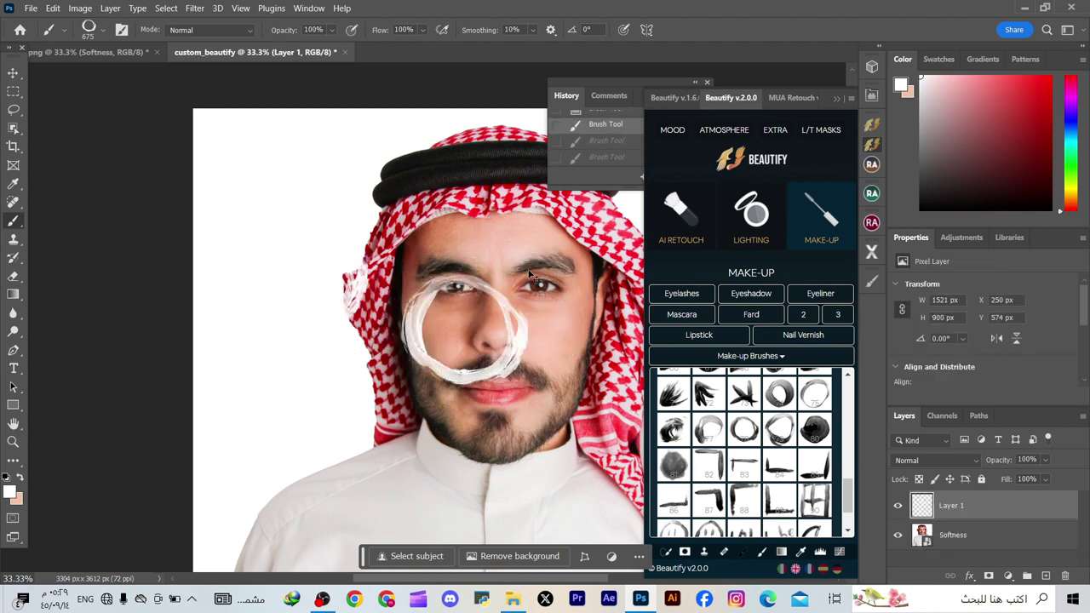
Stamp the smiley face make-up brush once on the man's face and undo it
{"action": "scroll", "coordinate": [813, 464], "scroll_direction": "down", "scroll_amount": 3}
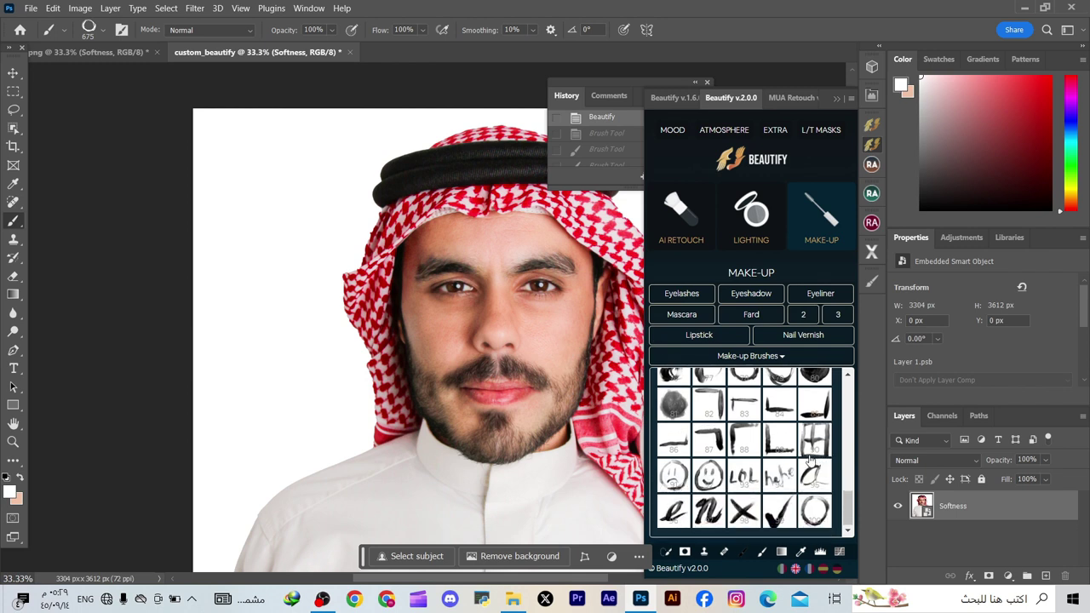
{"action": "left_click", "coordinate": [713, 484]}
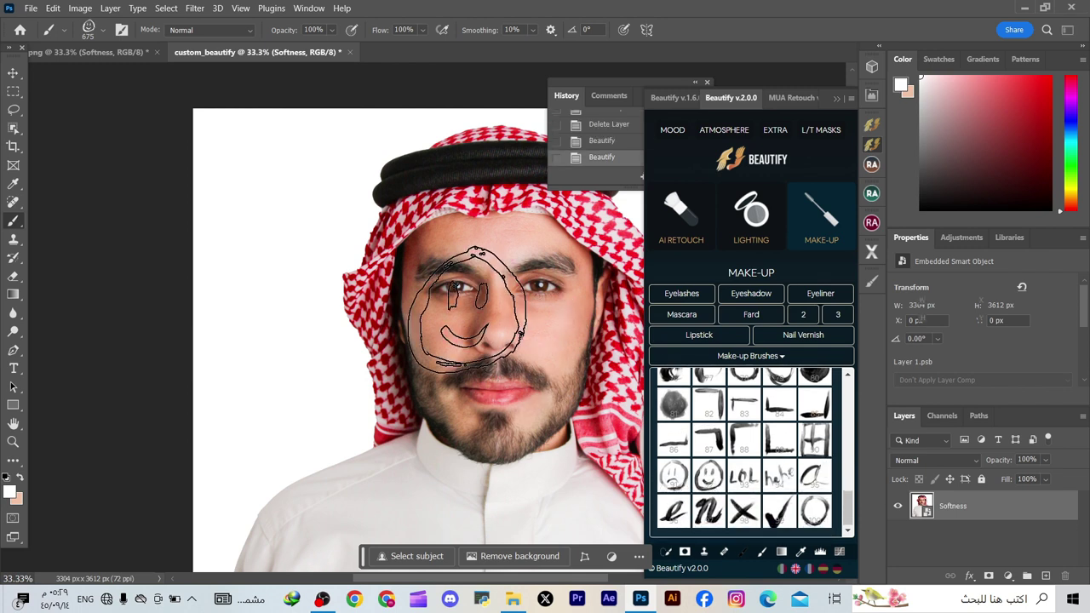
{"action": "left_click", "coordinate": [467, 310]}
{"action": "key", "text": "ctrl+z"}
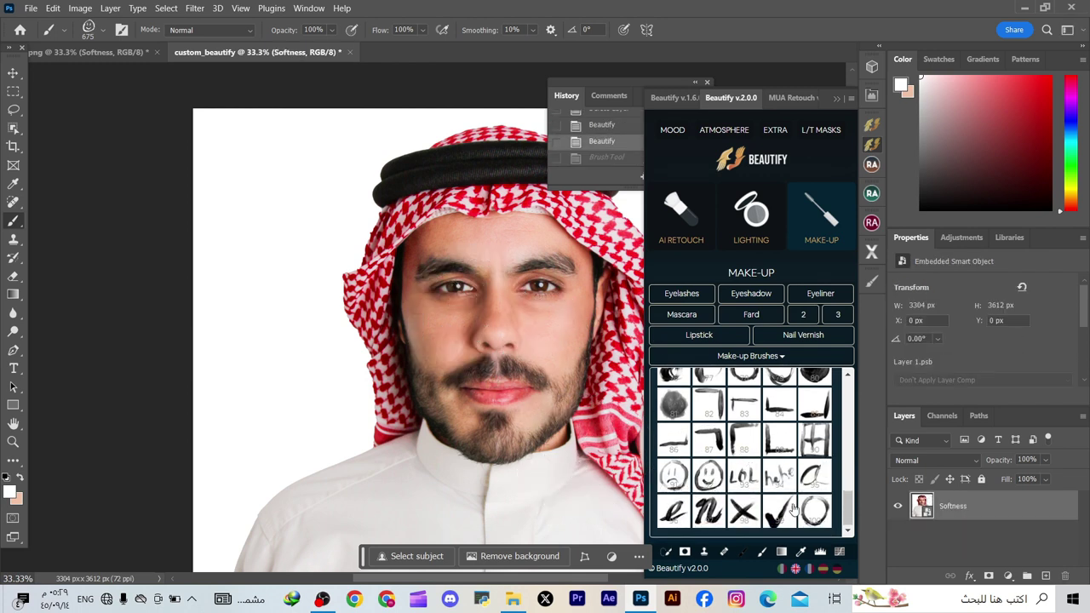
{"action": "scroll", "coordinate": [796, 476], "scroll_direction": "up", "scroll_amount": 15}
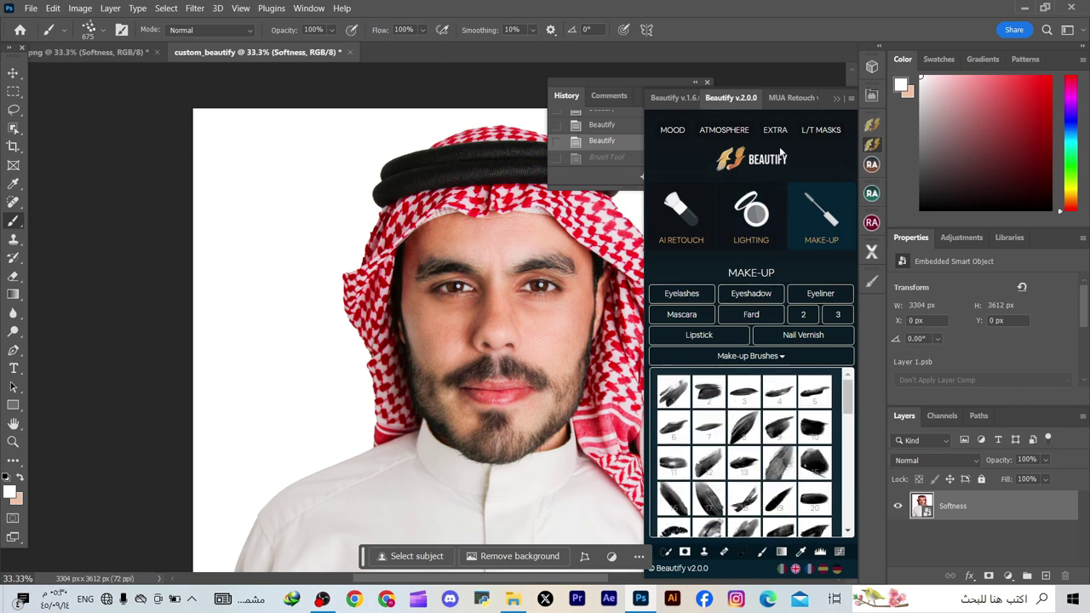
Review Beautify's Extra and L/T Masks categories, then open the MUA Retouch v1.0 panel
{"action": "left_click", "coordinate": [775, 130]}
{"action": "left_click", "coordinate": [833, 132]}
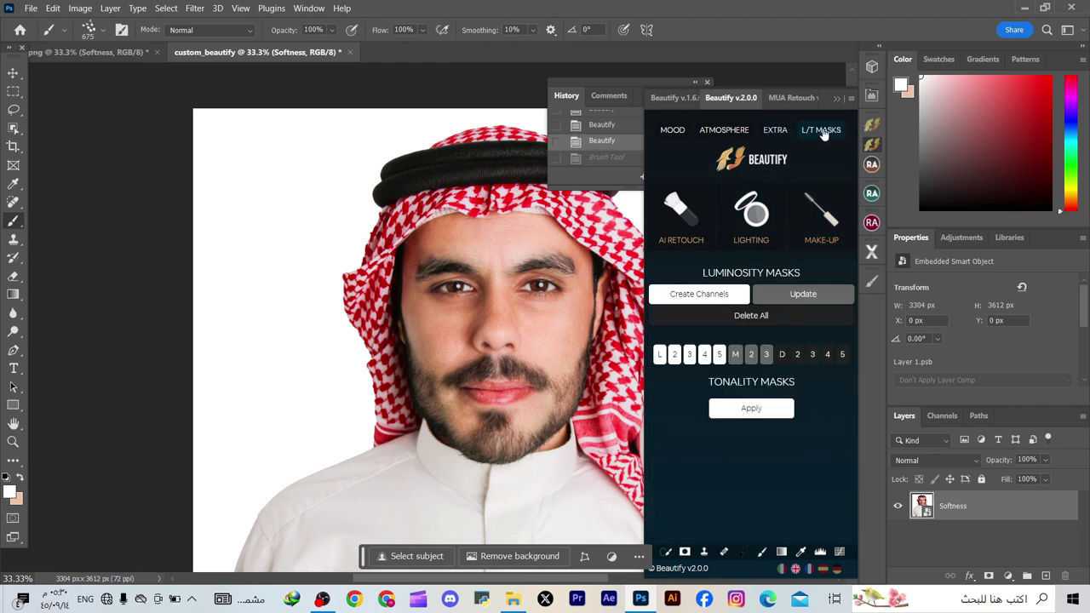
{"action": "left_click", "coordinate": [870, 165]}
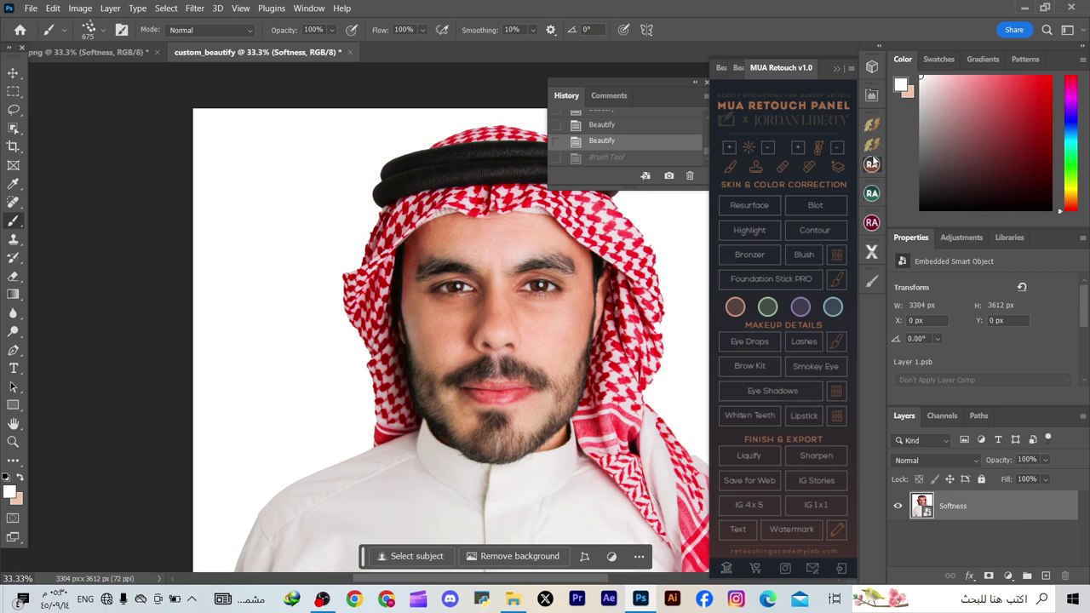
{"action": "left_click", "coordinate": [872, 146]}
{"action": "left_click", "coordinate": [870, 165]}
Add the MUA Retouch Lighter curves adjustment and try to raise the curve's middle point
{"action": "left_click", "coordinate": [728, 149]}
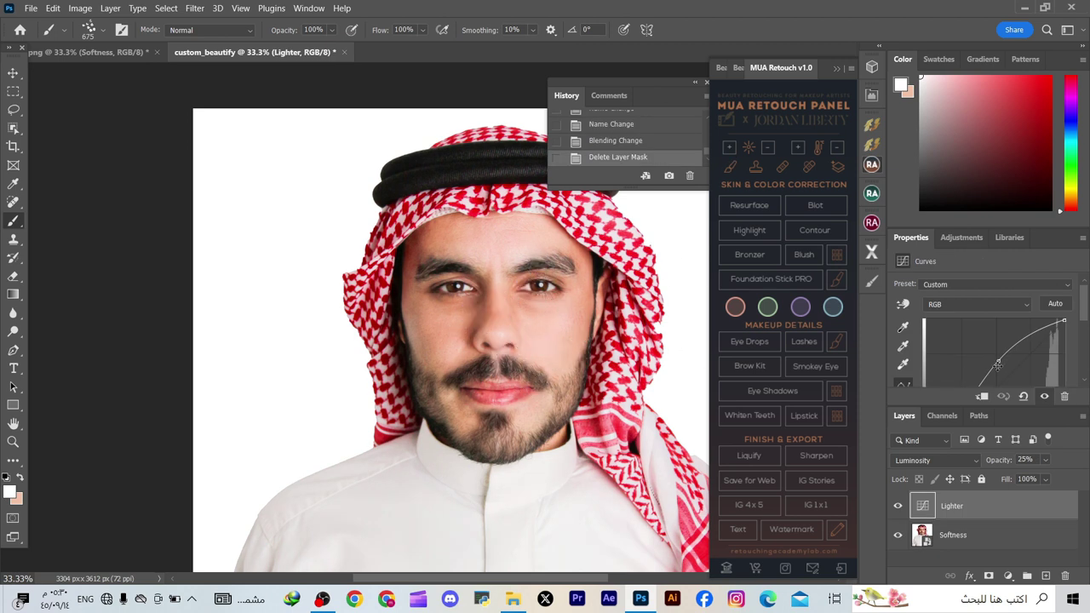
{"action": "key", "text": "v"}
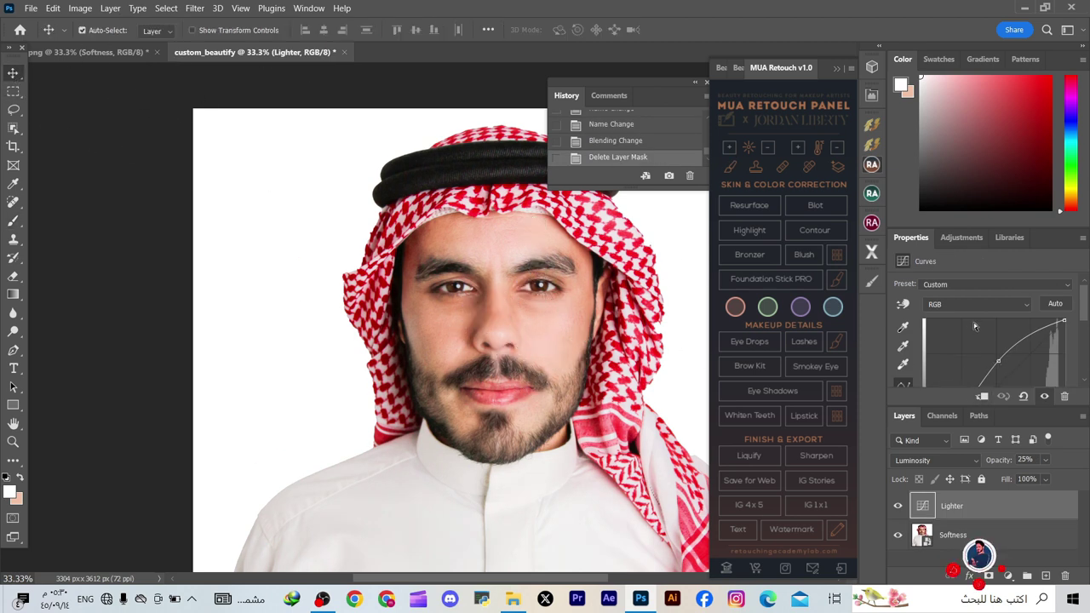
{"action": "left_click_drag", "start_coordinate": [998, 362], "coordinate": [972, 351]}
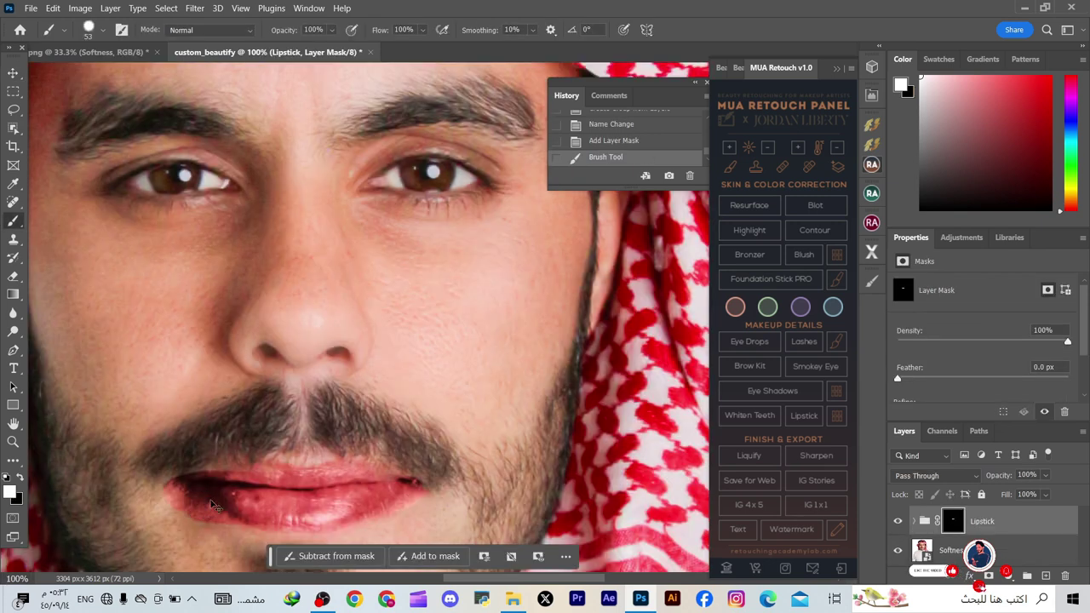
Undo the last lipstick brush stroke on the lips and open the Beauty Retouch v3.3 panel
{"action": "key", "text": "ctrl+z"}
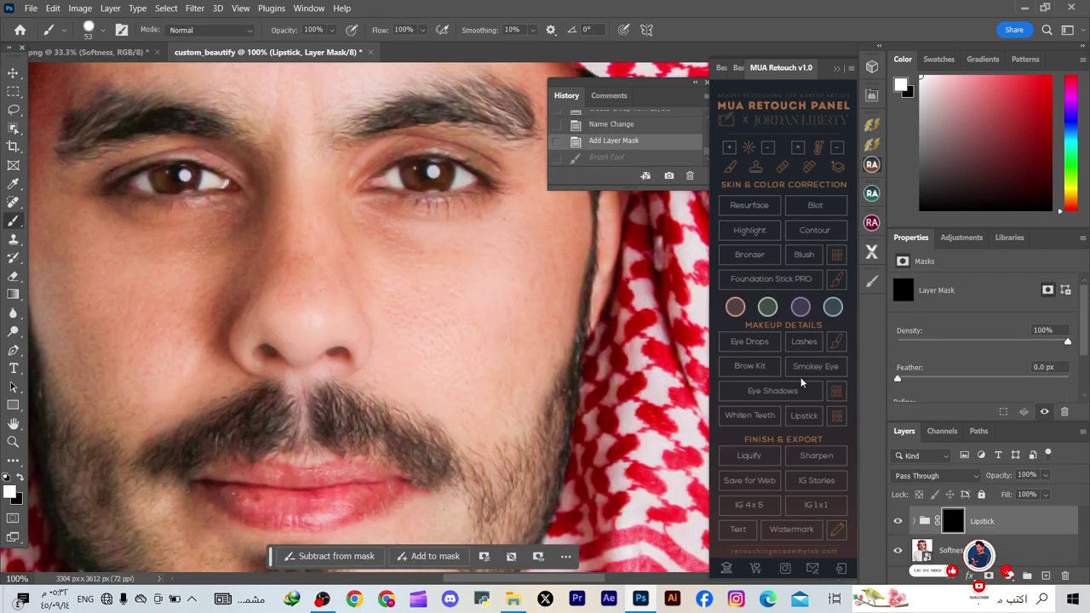
{"action": "left_click", "coordinate": [819, 482]}
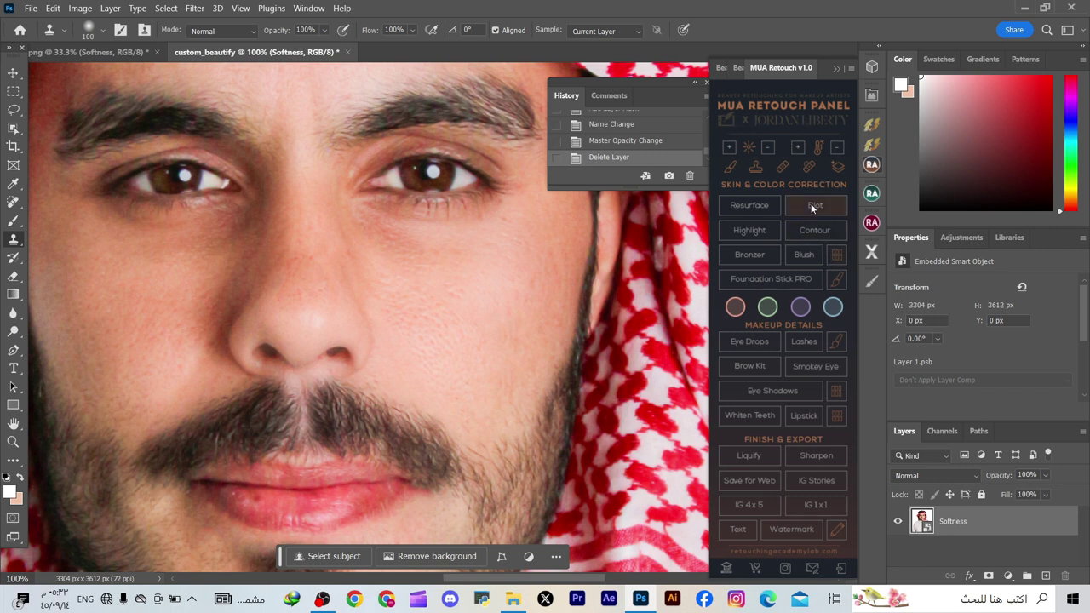
{"action": "left_click", "coordinate": [871, 195]}
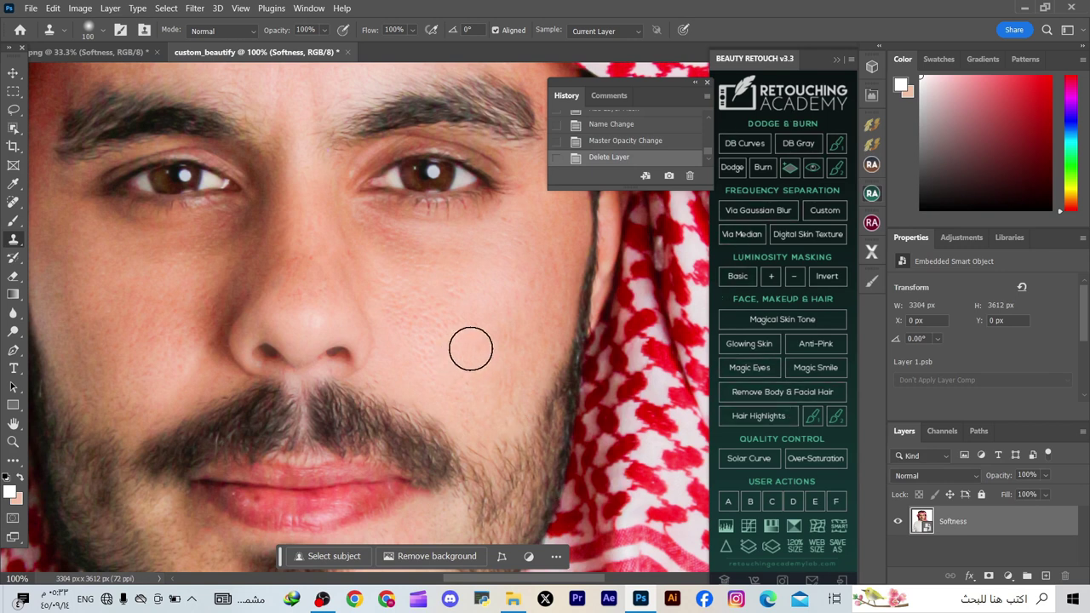
Try frequency separation via Gaussian Blur on the portrait with a 6.4-pixel radius
{"action": "left_click", "coordinate": [812, 176]}
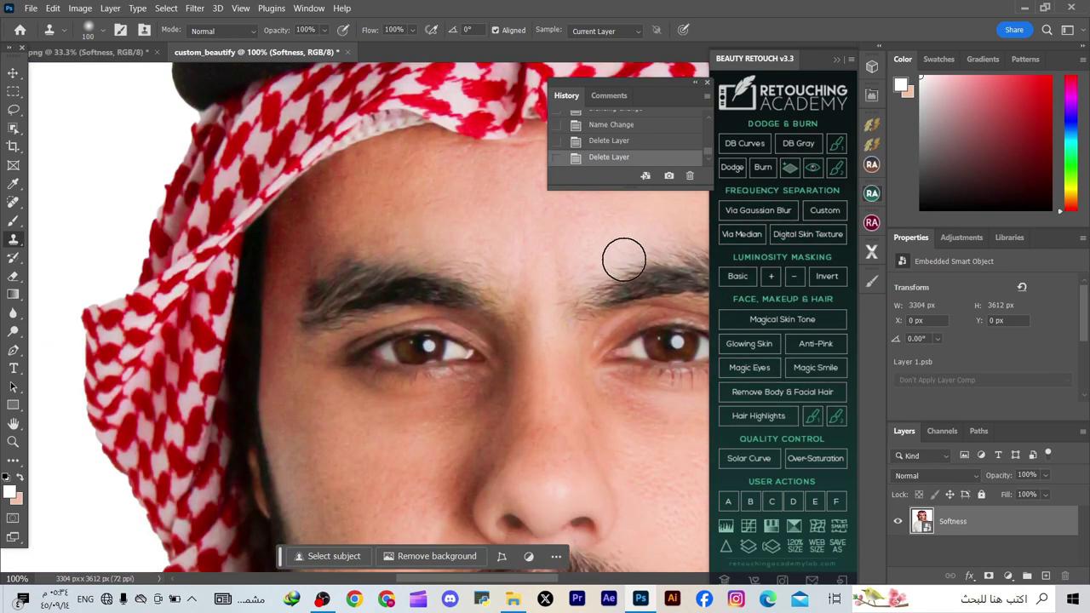
{"action": "scroll", "coordinate": [499, 384], "scroll_direction": "down", "scroll_amount": 2}
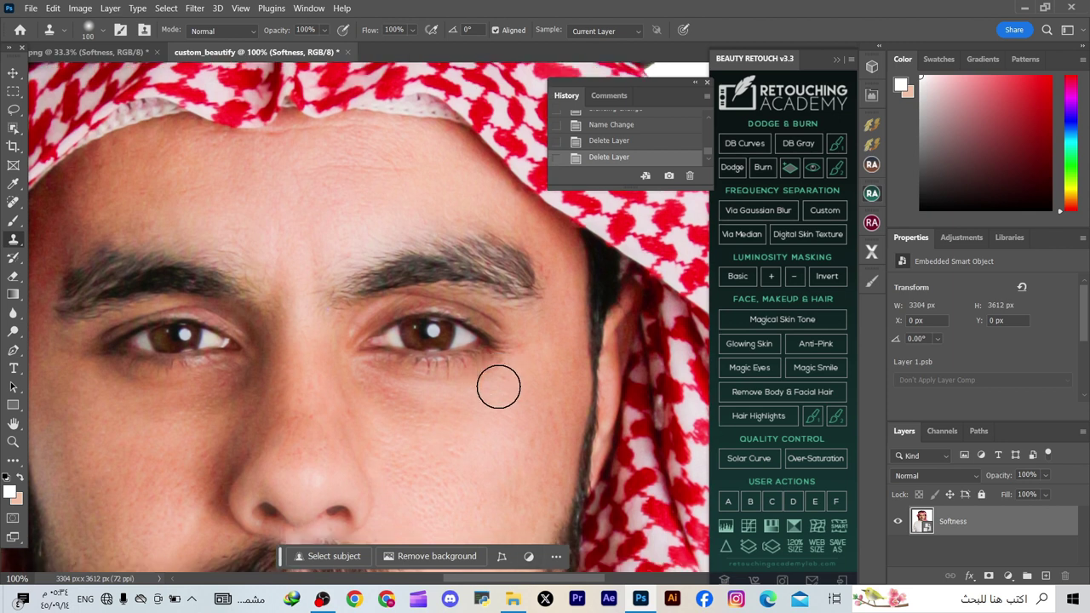
{"action": "left_click", "coordinate": [759, 212]}
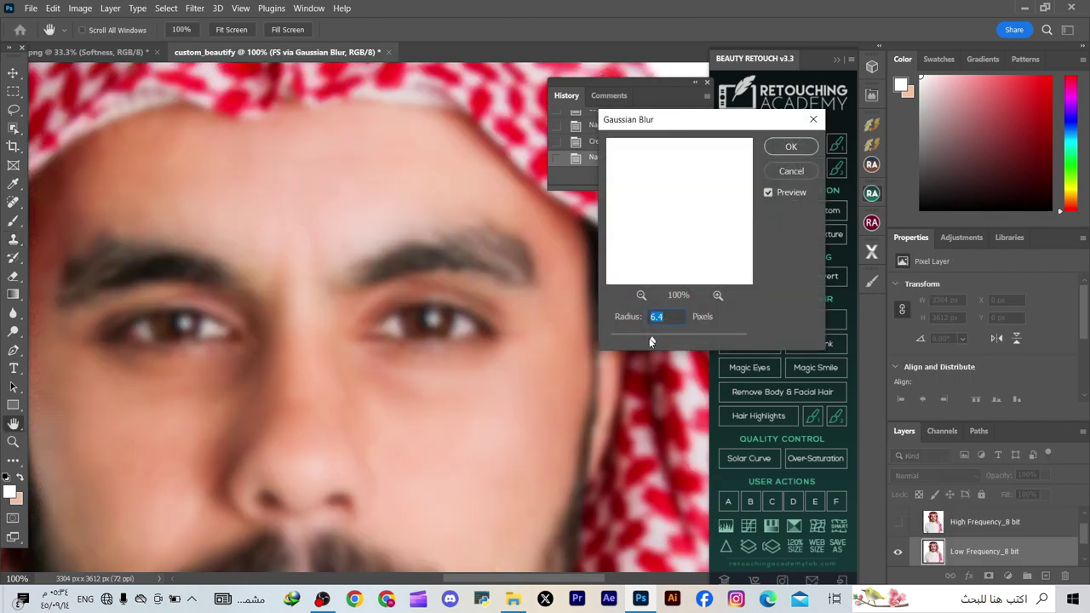
{"action": "left_click", "coordinate": [790, 147]}
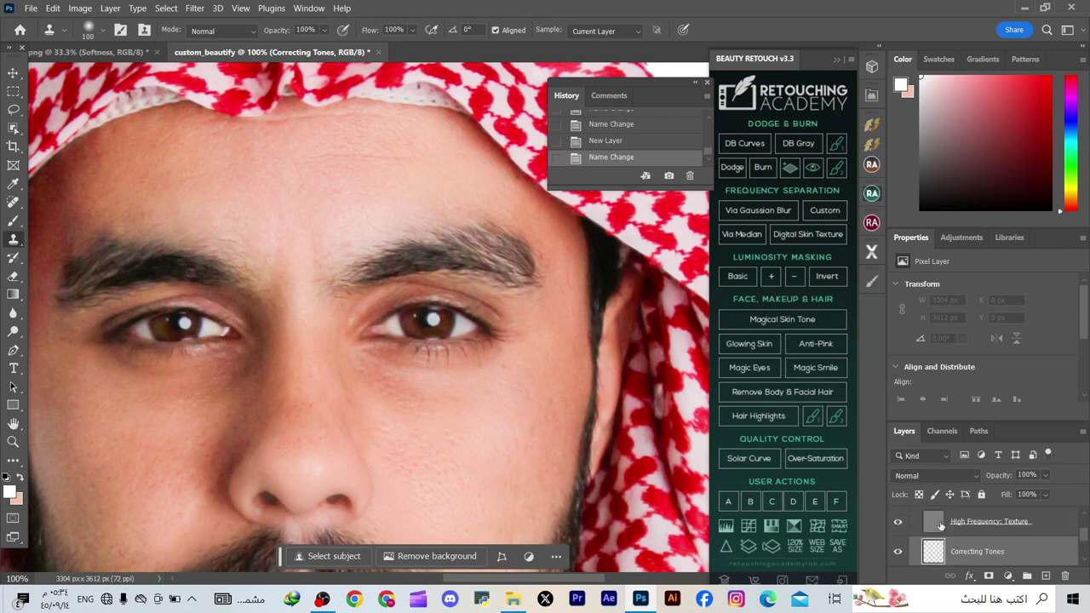
Try a brush stroke on the face, then undo the burn strokes and delete the Burn - Darken group
{"action": "left_click", "coordinate": [355, 448]}
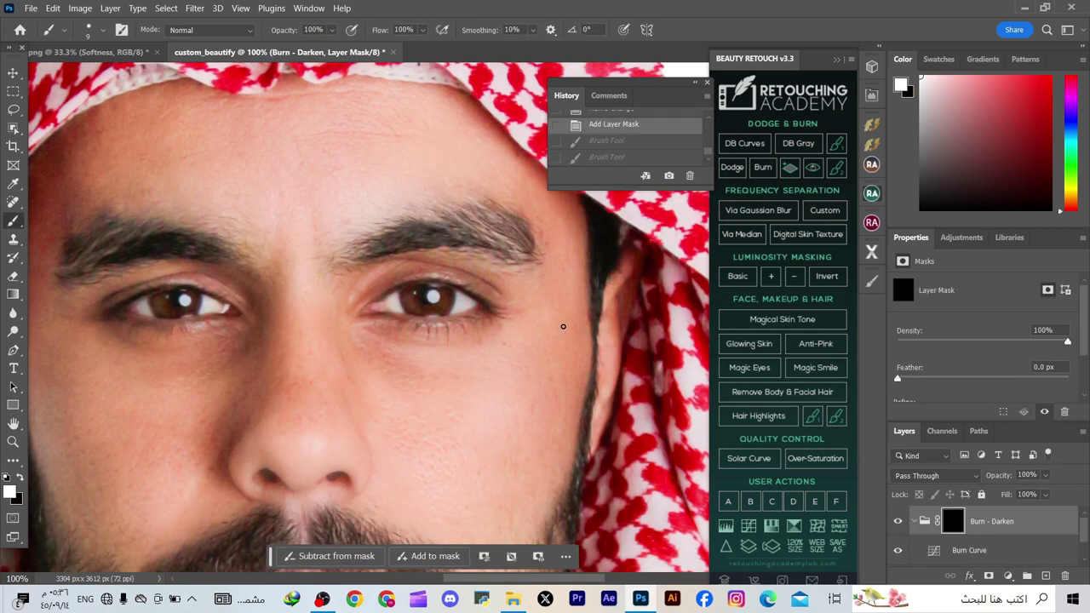
{"action": "key", "text": "ctrl+z"}
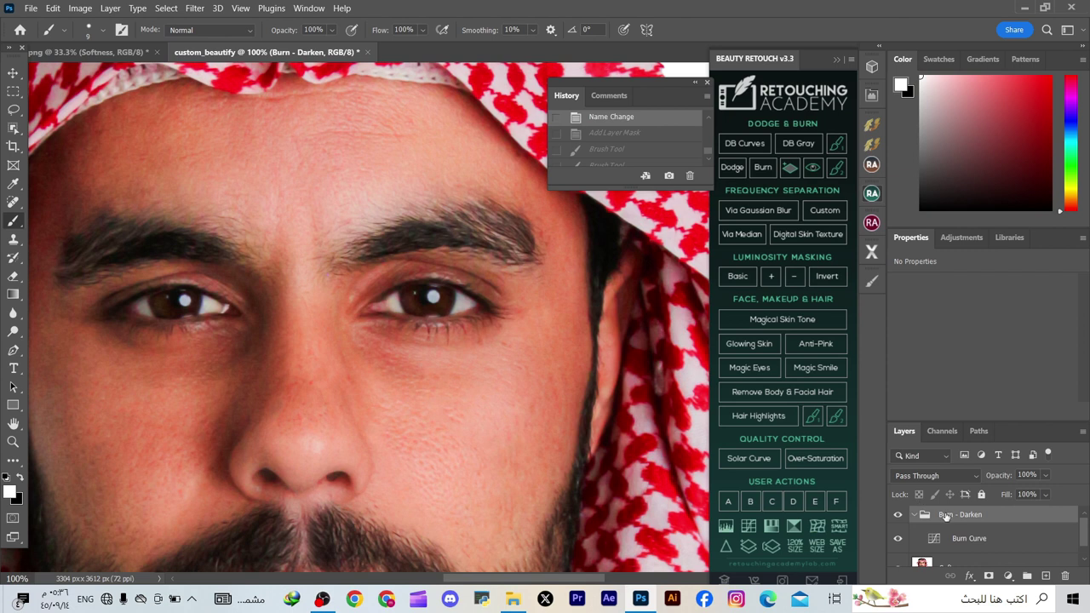
{"action": "key", "text": "Delete"}
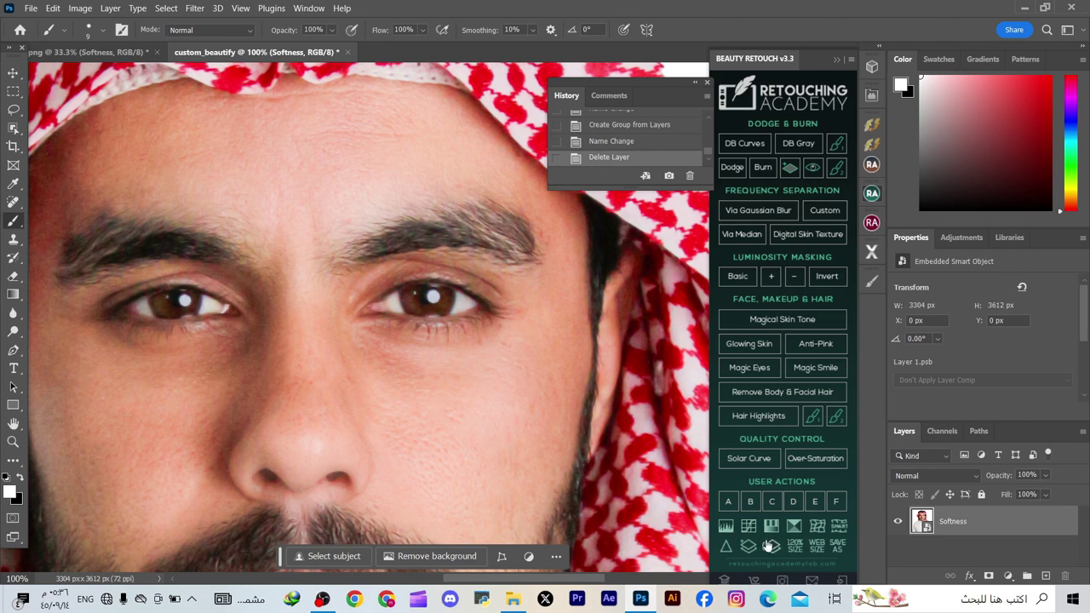
Open the Pixel Juggler v2.2 extension and detach it as a floating panel over the portrait
{"action": "left_click", "coordinate": [871, 224]}
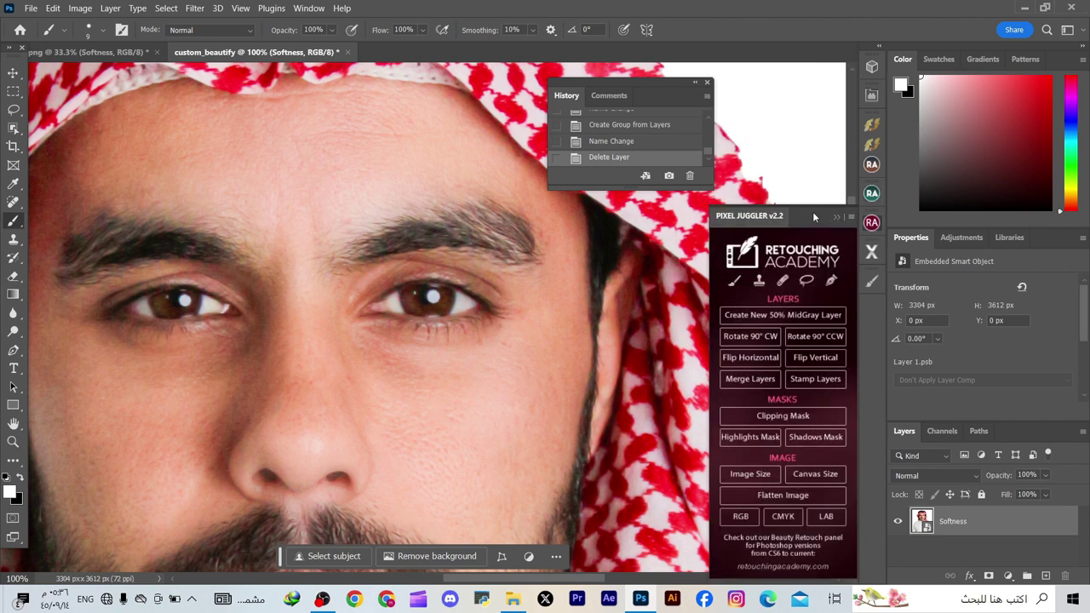
{"action": "left_click_drag", "start_coordinate": [812, 211], "coordinate": [812, 165]}
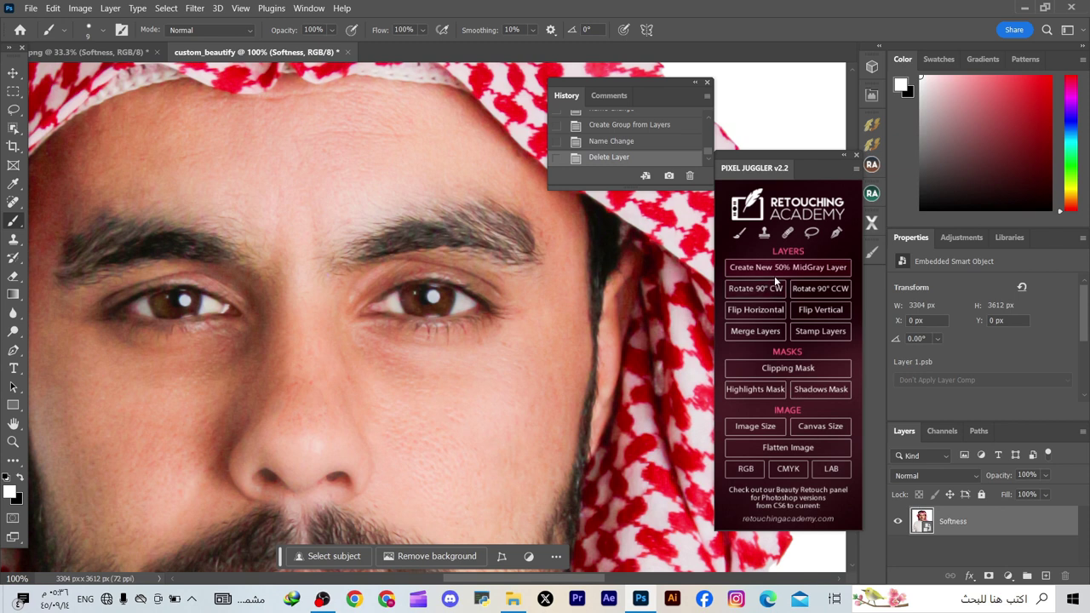
{"action": "left_click", "coordinate": [749, 429]}
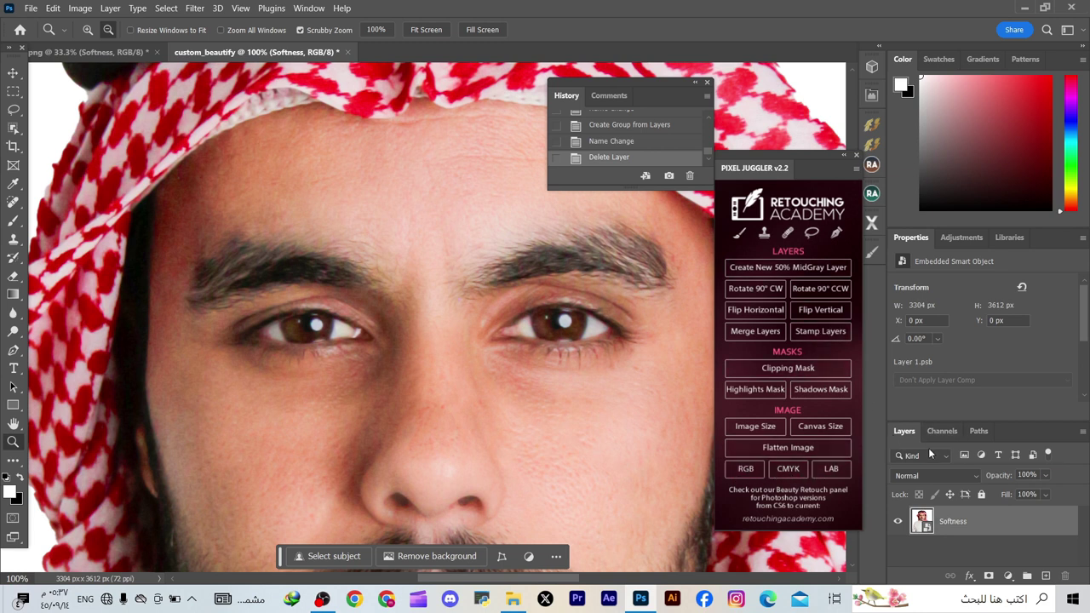
Open the Pro Workflow X extension and browse its Export + User Actions, Scene and Portrait sections, moving the History panel clear of it
{"action": "left_click", "coordinate": [871, 223]}
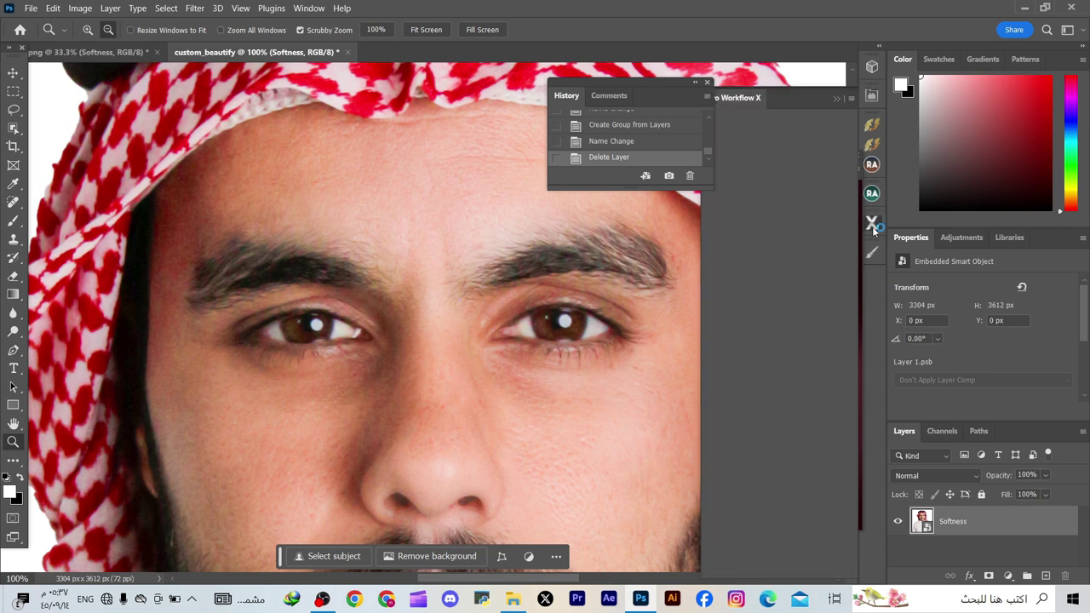
{"action": "left_click_drag", "start_coordinate": [650, 81], "coordinate": [538, 65]}
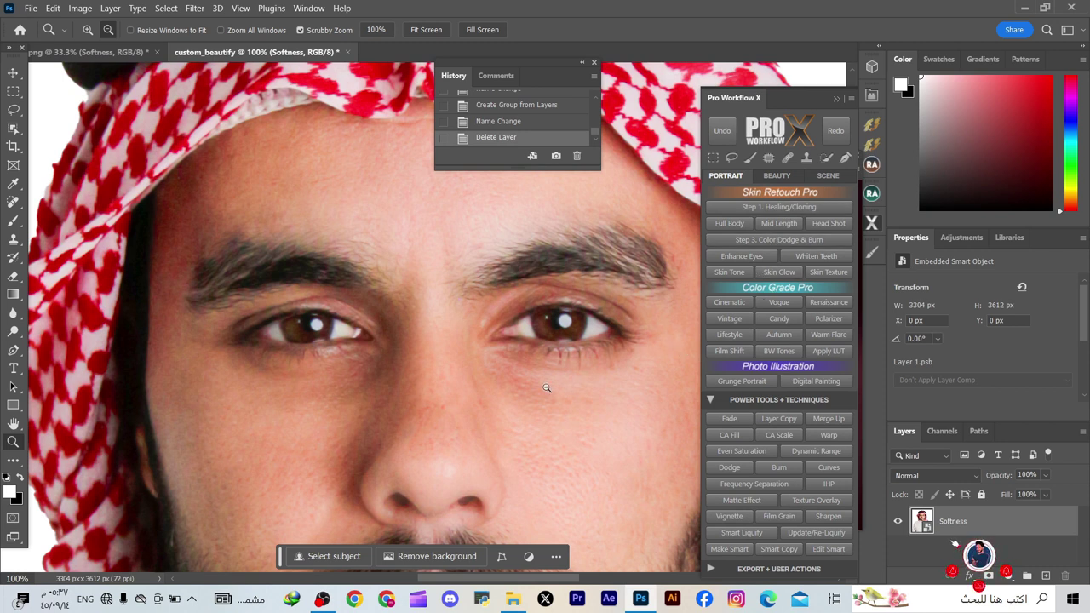
{"action": "scroll", "coordinate": [546, 388], "scroll_direction": "down", "scroll_amount": 1}
{"action": "left_click", "coordinate": [778, 569]}
{"action": "key", "text": "j"}
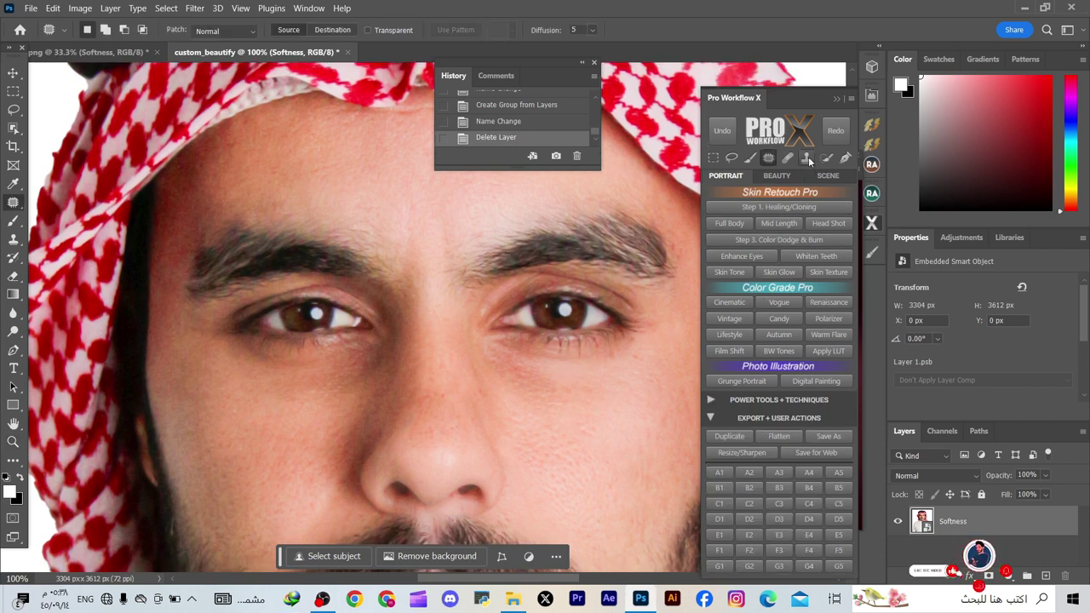
{"action": "left_click", "coordinate": [826, 177]}
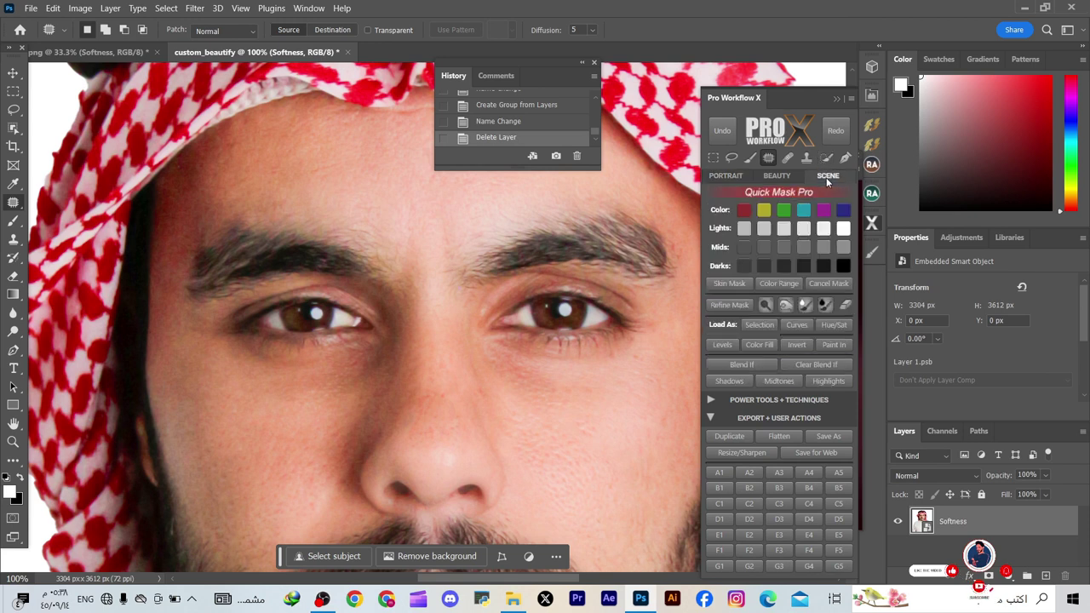
{"action": "left_click", "coordinate": [725, 175]}
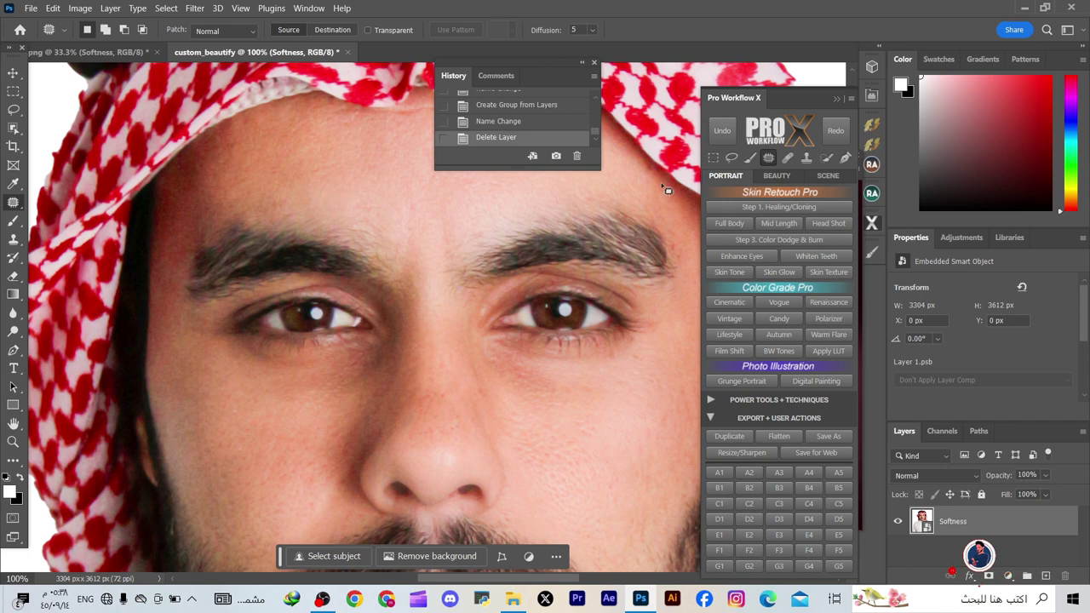
{"action": "left_click", "coordinate": [711, 419]}
Open the Retouching tools extension, float it over the portrait and try one of its tools
{"action": "left_click", "coordinate": [872, 253]}
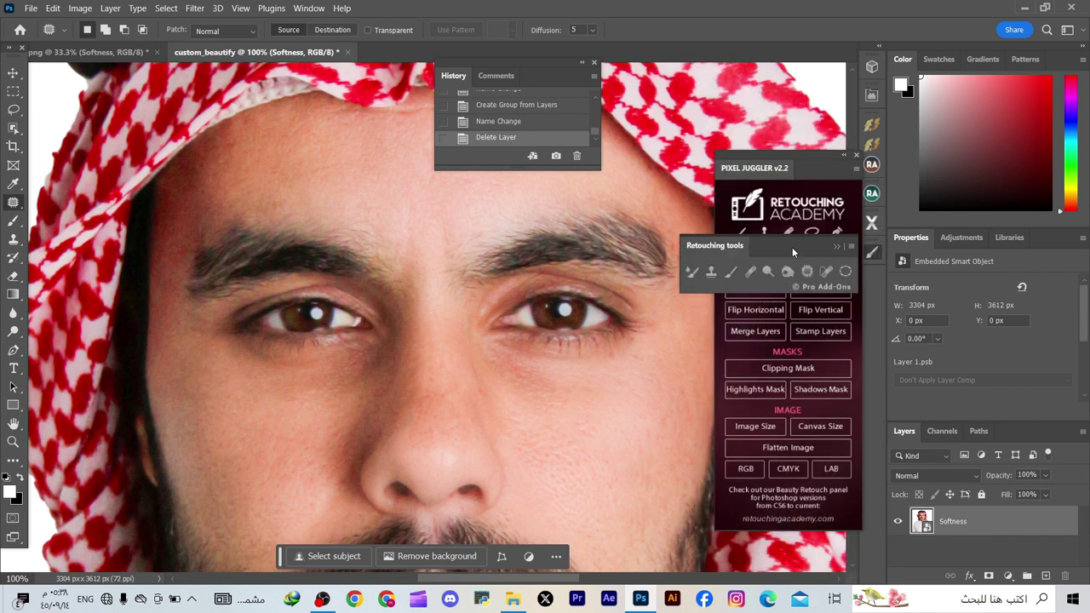
{"action": "mouse_move", "coordinate": [794, 247]}
{"action": "left_mouse_down"}
{"action": "mouse_move", "coordinate": [698, 275]}
{"action": "mouse_move", "coordinate": [665, 300]}
{"action": "left_mouse_up"}
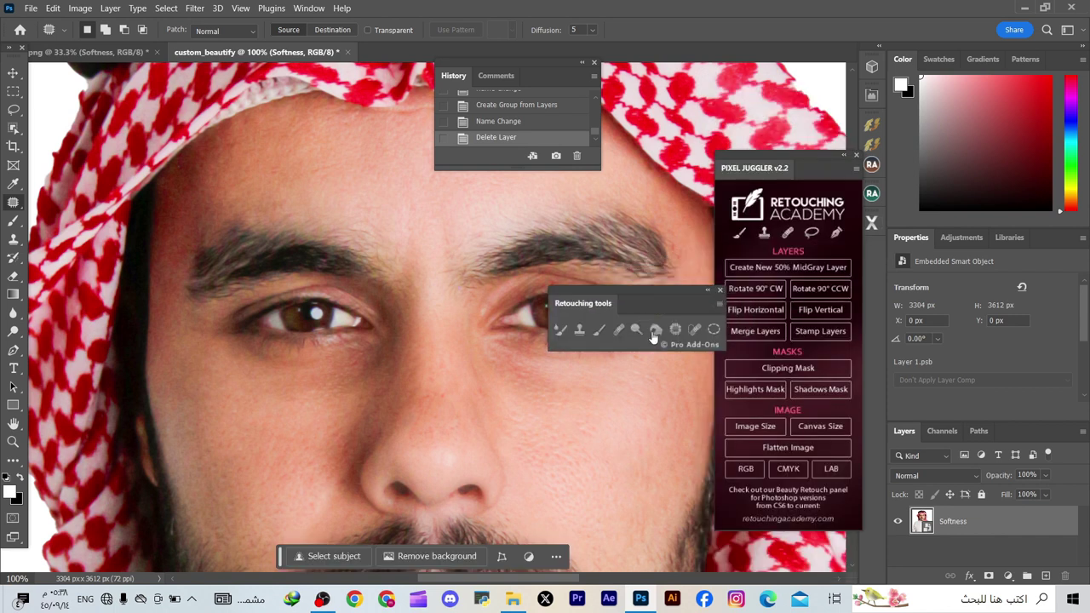
{"action": "left_click", "coordinate": [655, 332]}
{"action": "left_click", "coordinate": [409, 418]}
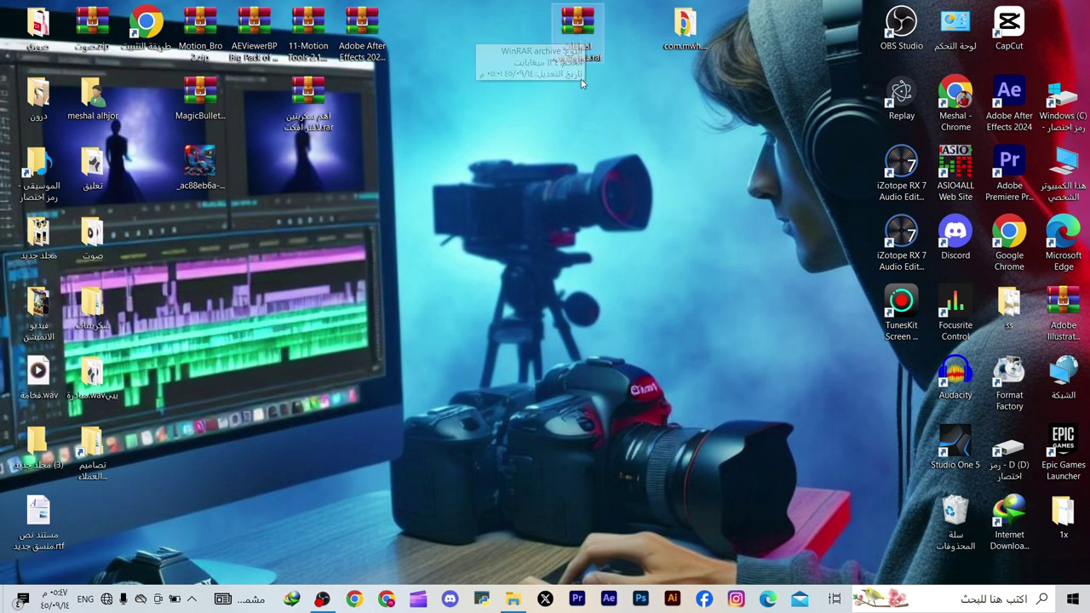
Extract the اضافات فوتوشوب.rar archive directly onto the desktop and place the extracted folder near the archive
{"action": "right_click", "coordinate": [580, 31]}
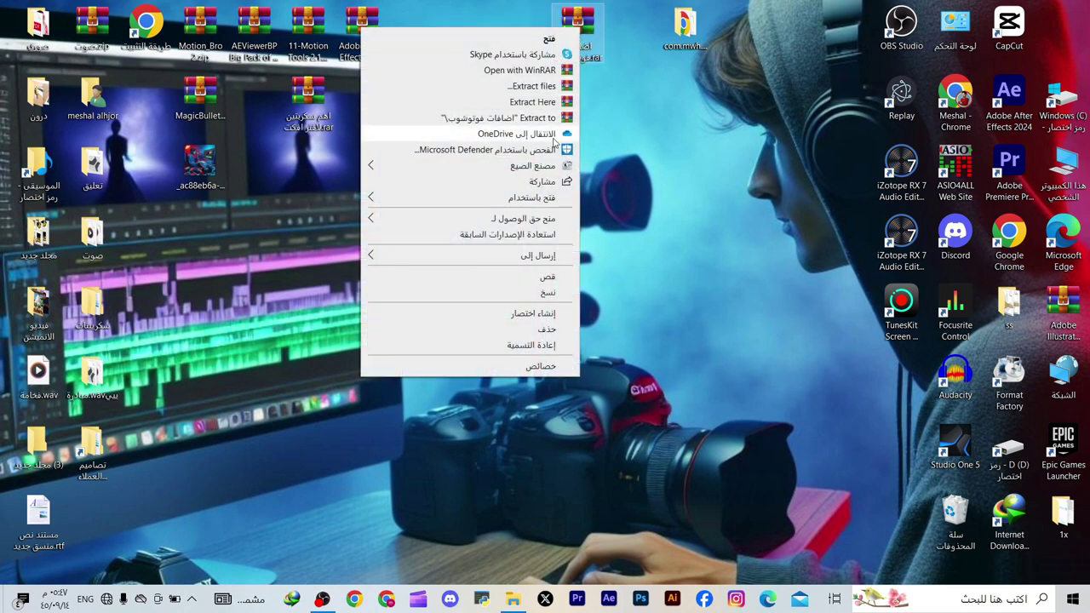
{"action": "left_click", "coordinate": [640, 602]}
{"action": "right_click", "coordinate": [579, 30]}
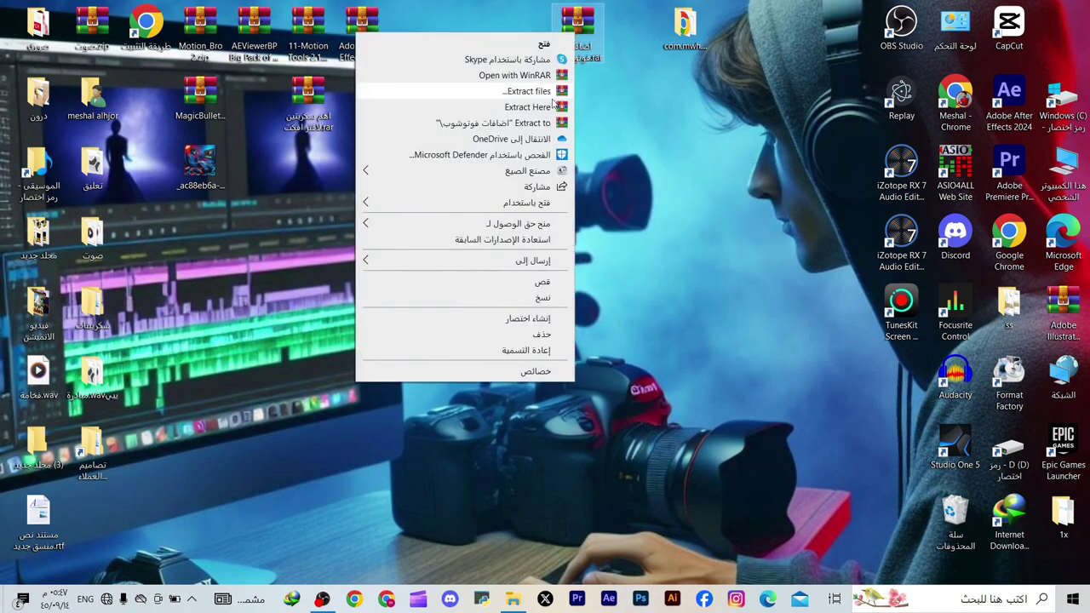
{"action": "left_click", "coordinate": [527, 107]}
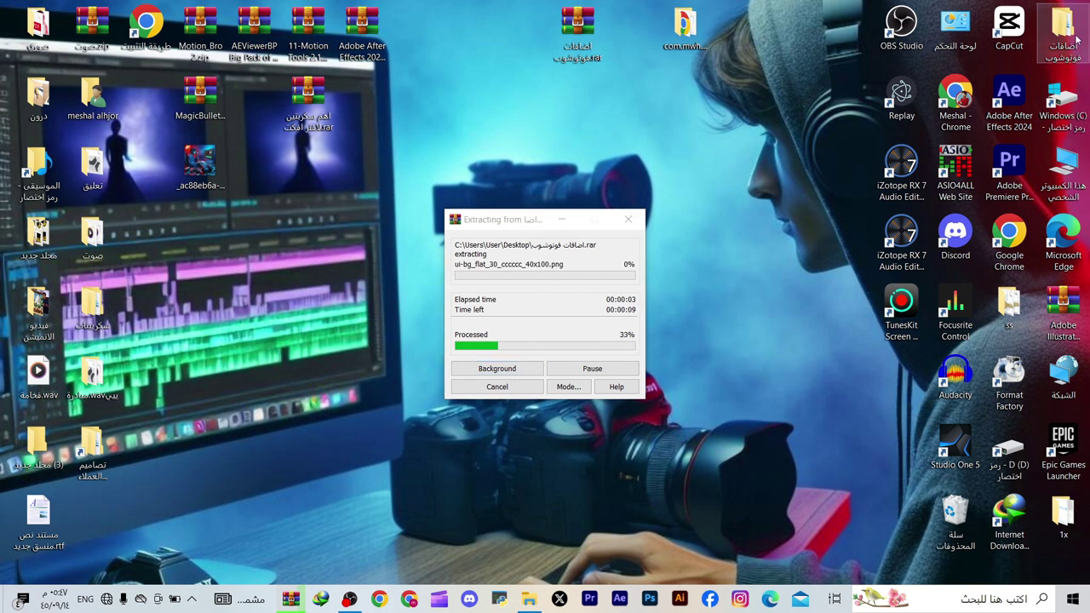
{"action": "left_click_drag", "start_coordinate": [1062, 30], "coordinate": [621, 111]}
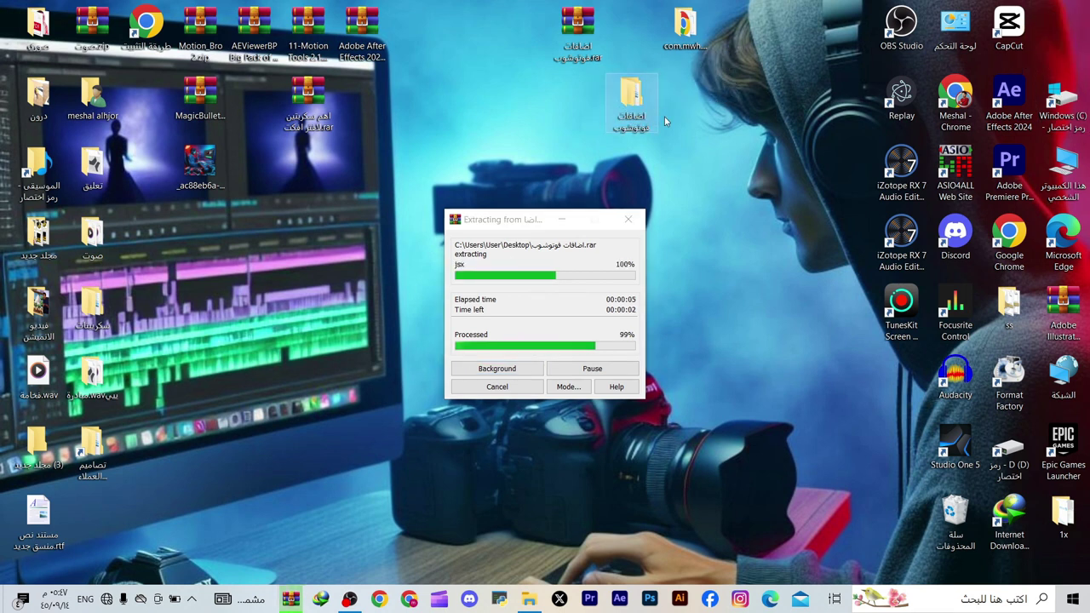
Copy all the extension folders inside the extracted اضافات فوتوشوب folder, then minimize its window
{"action": "double_click", "coordinate": [627, 107]}
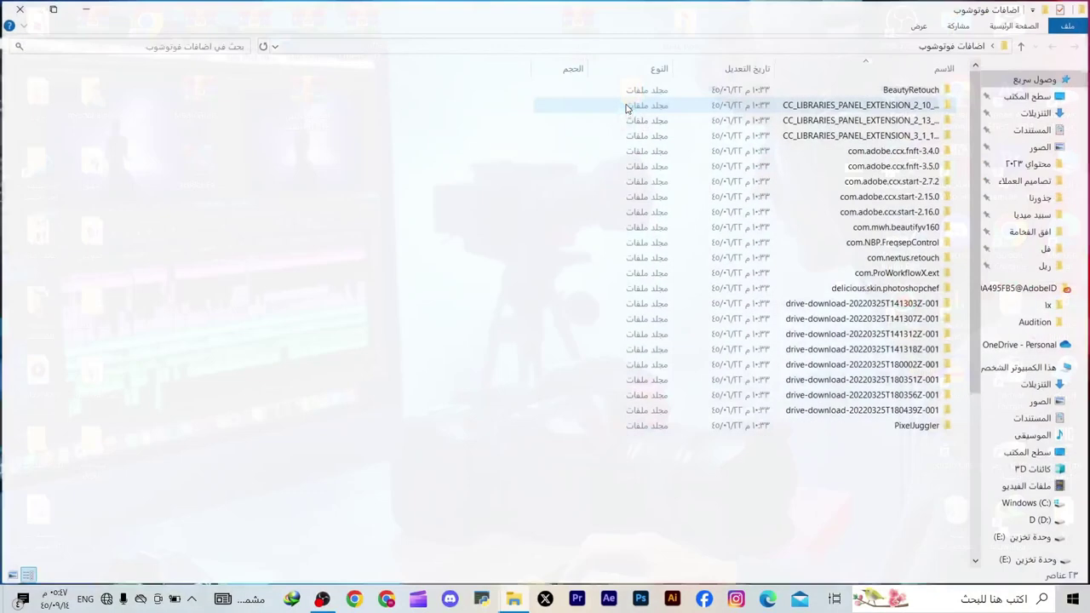
{"action": "left_click_drag", "start_coordinate": [746, 479], "coordinate": [903, 92]}
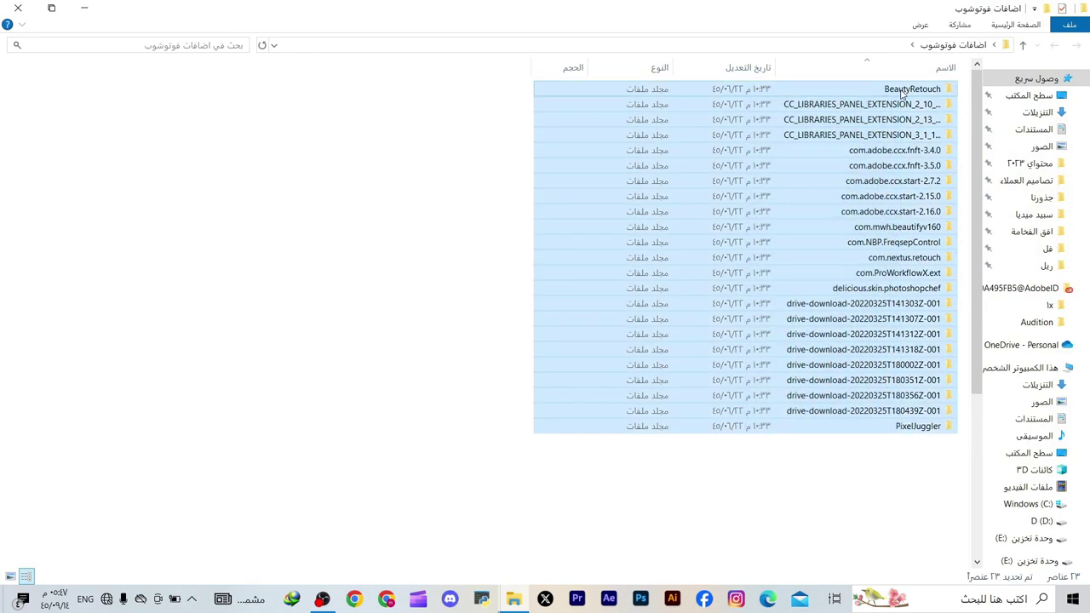
{"action": "right_click", "coordinate": [902, 92]}
{"action": "left_click", "coordinate": [851, 269]}
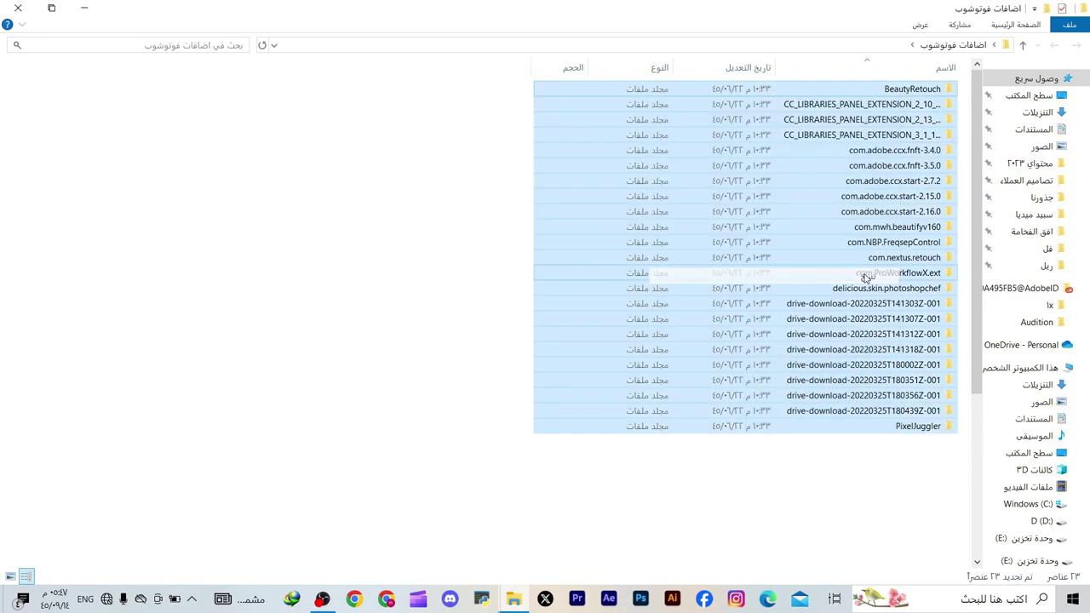
{"action": "left_click", "coordinate": [85, 10]}
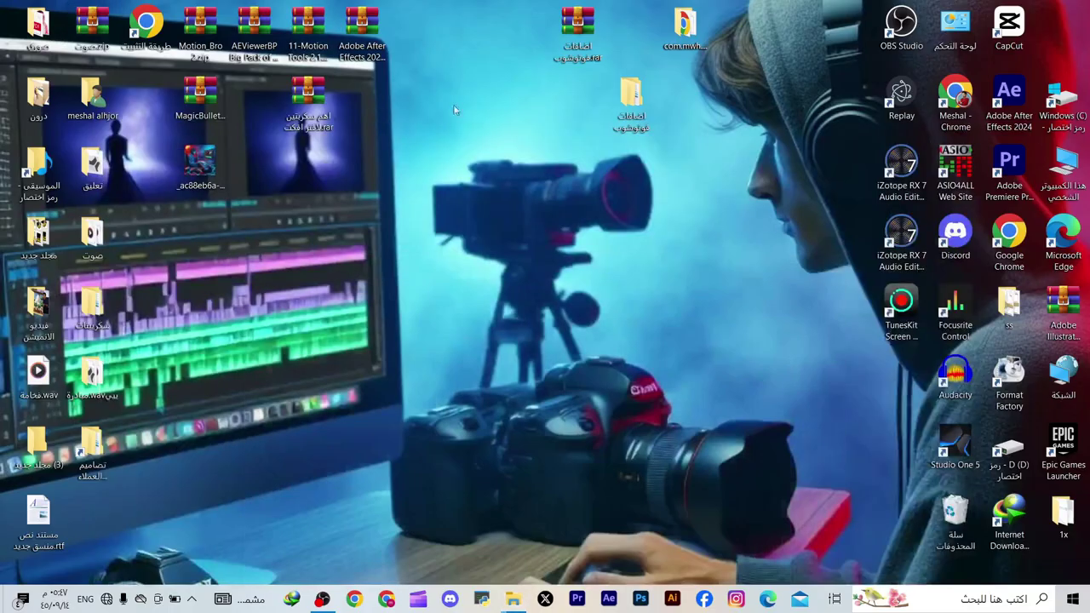
Browse drive C: to Program Files (x86) > Common Files > Adobe > CEP > extensions
{"action": "double_click", "coordinate": [1081, 170]}
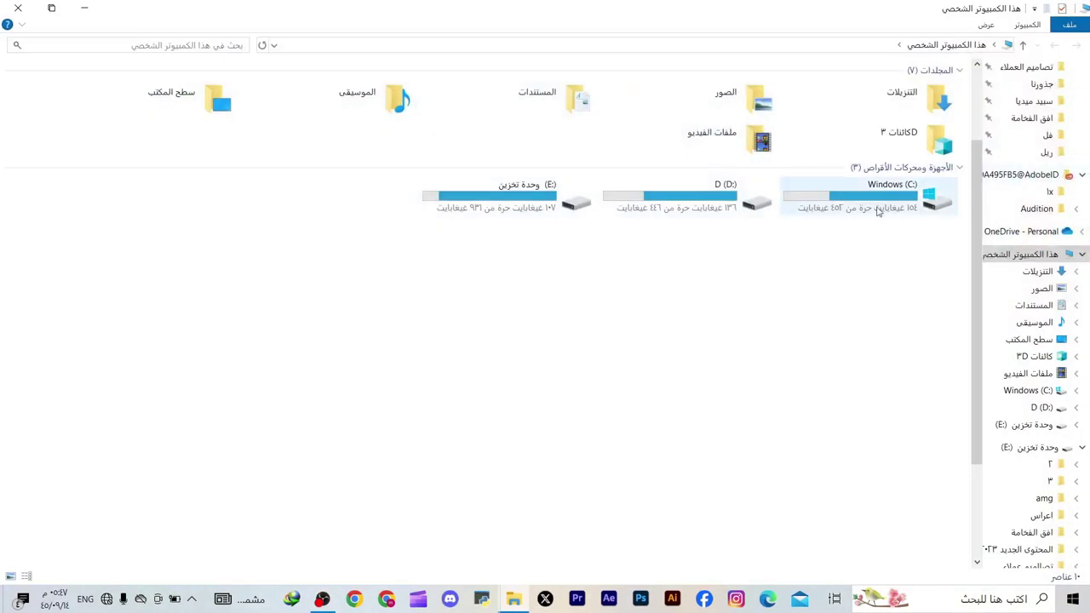
{"action": "double_click", "coordinate": [848, 208]}
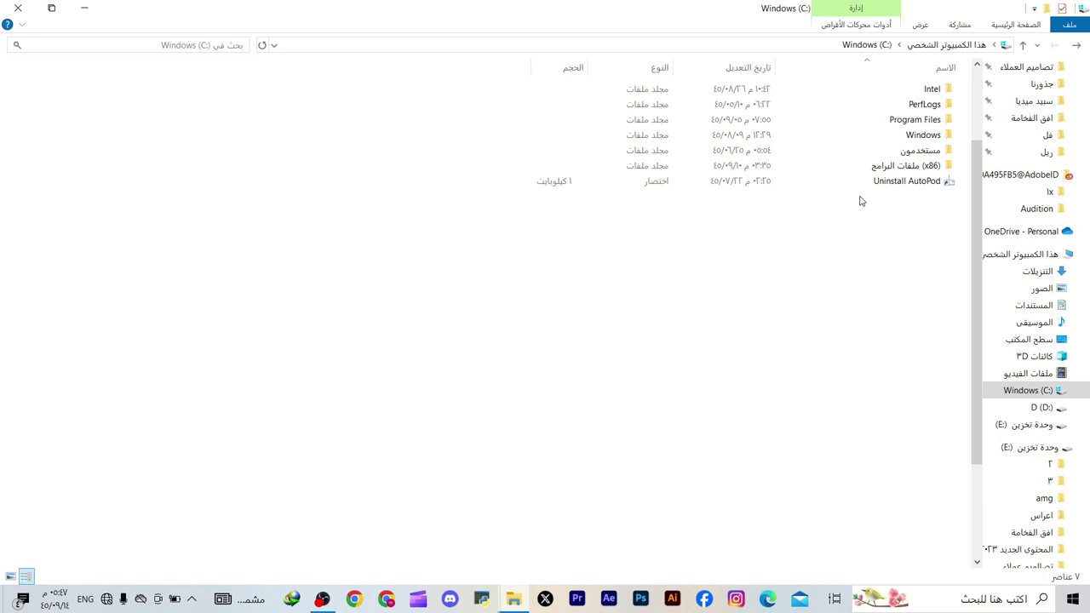
{"action": "double_click", "coordinate": [916, 167]}
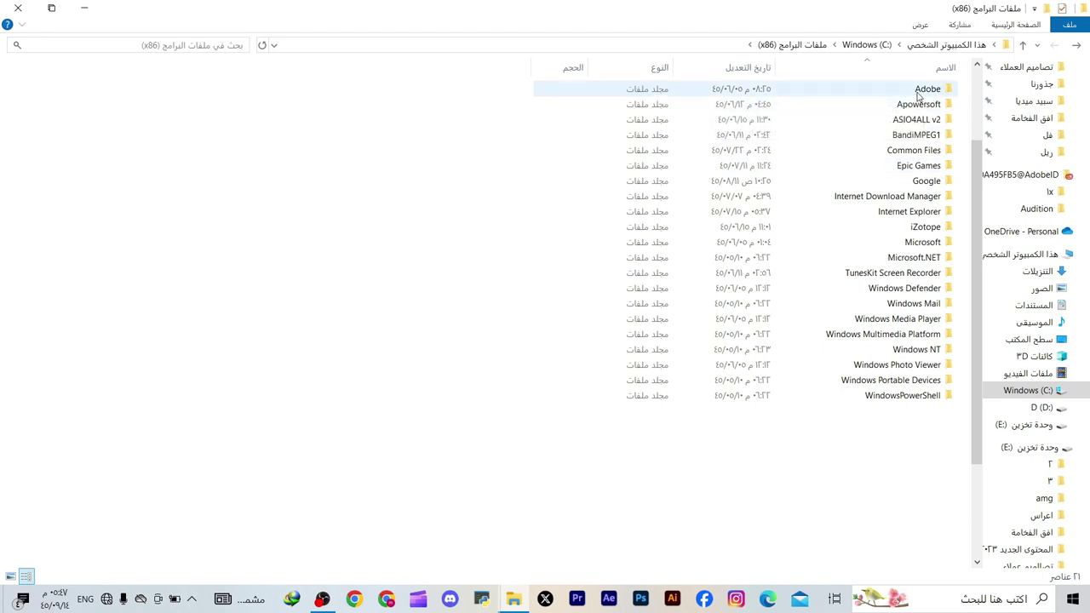
{"action": "double_click", "coordinate": [921, 156]}
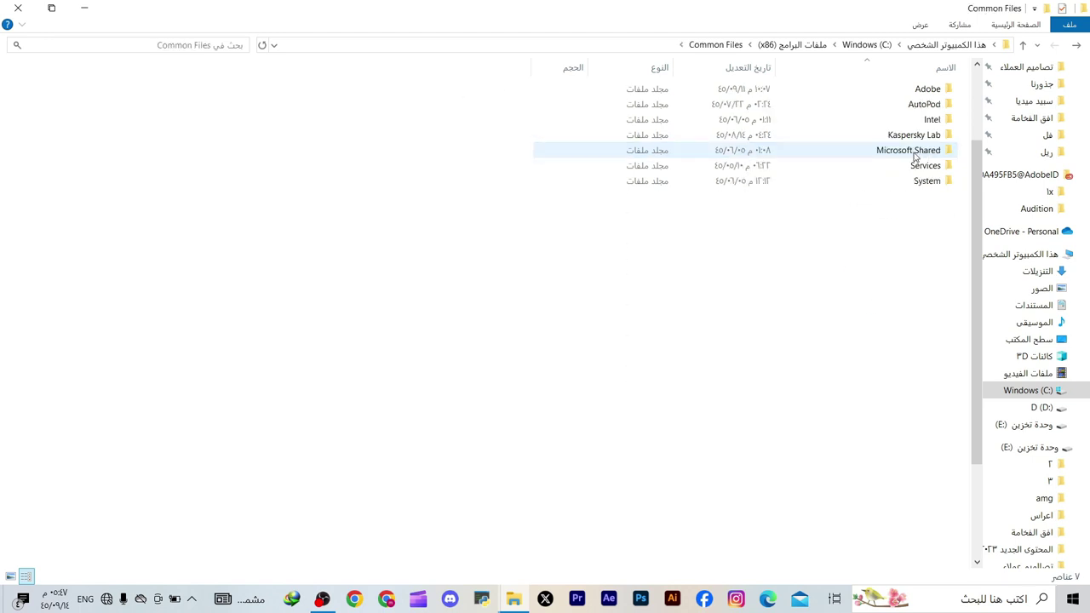
{"action": "double_click", "coordinate": [895, 94]}
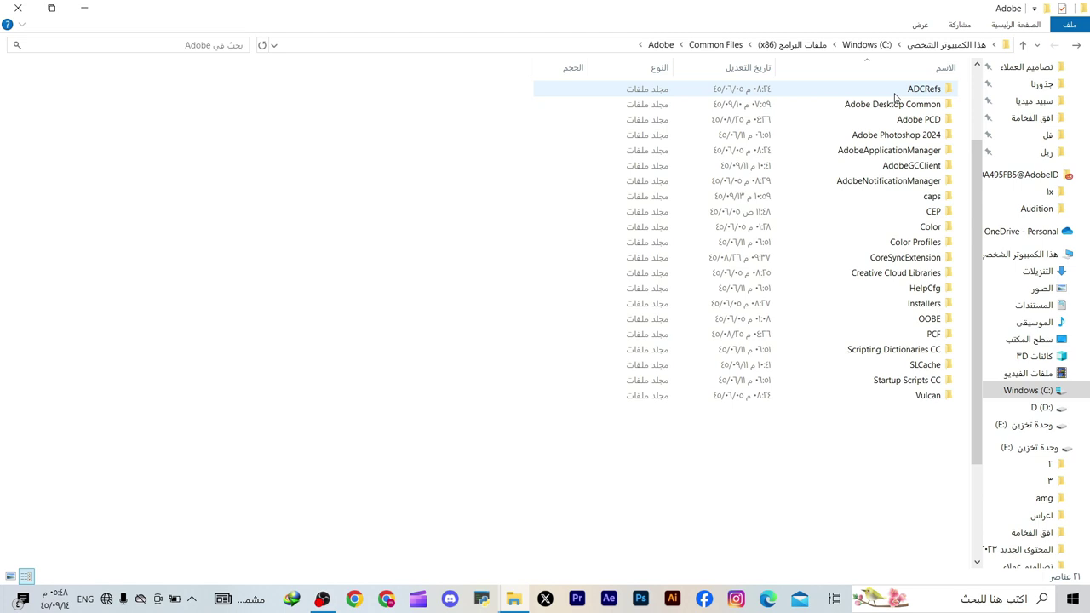
{"action": "double_click", "coordinate": [930, 212]}
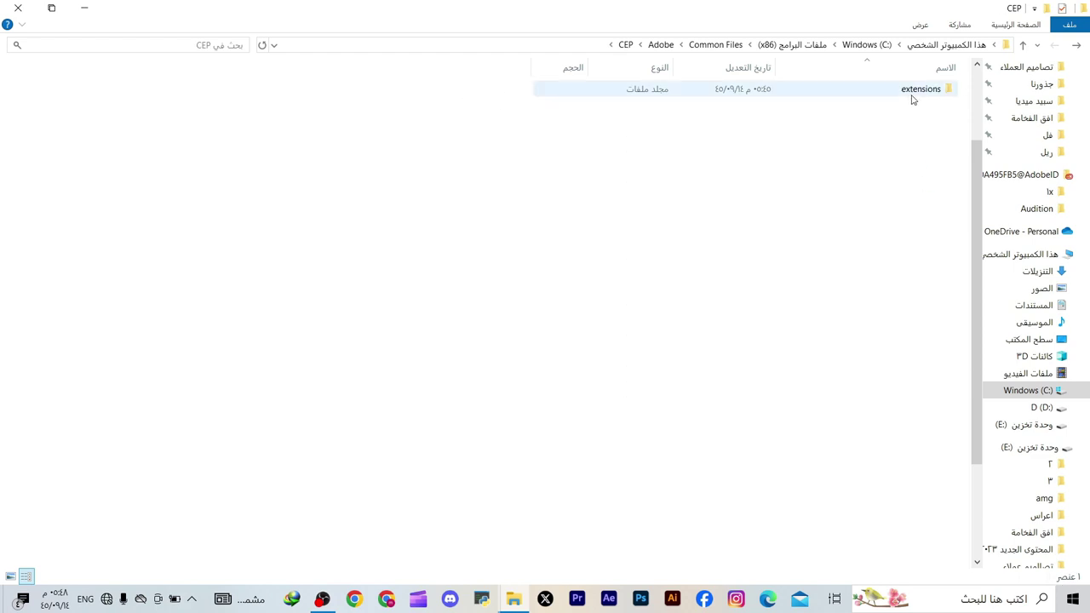
{"action": "double_click", "coordinate": [911, 95]}
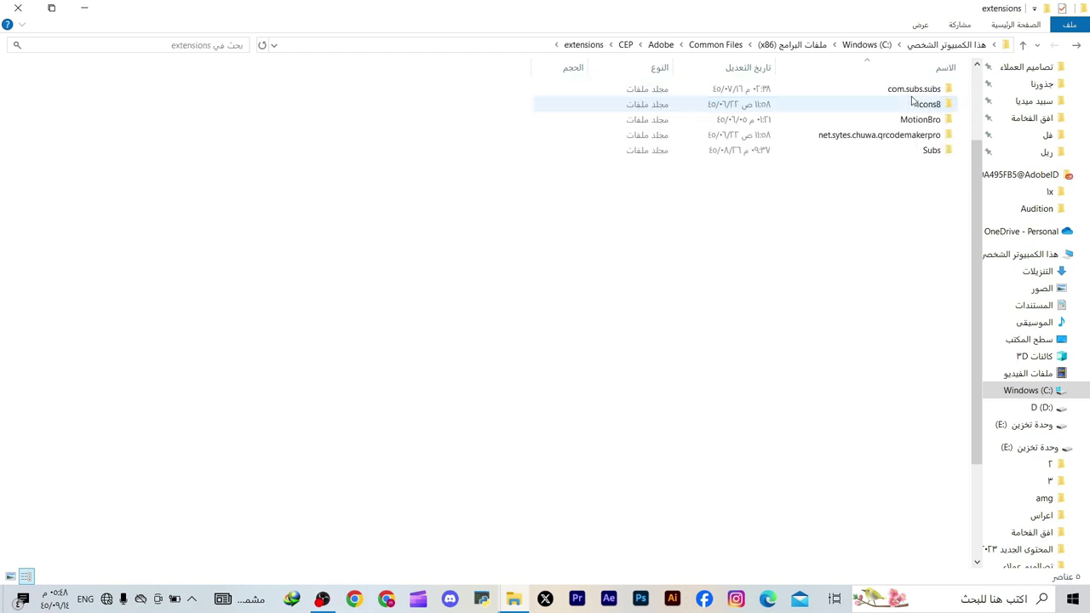
Paste the copied extension folders into the extensions folder, granting administrator permission for all items
{"action": "right_click", "coordinate": [880, 215]}
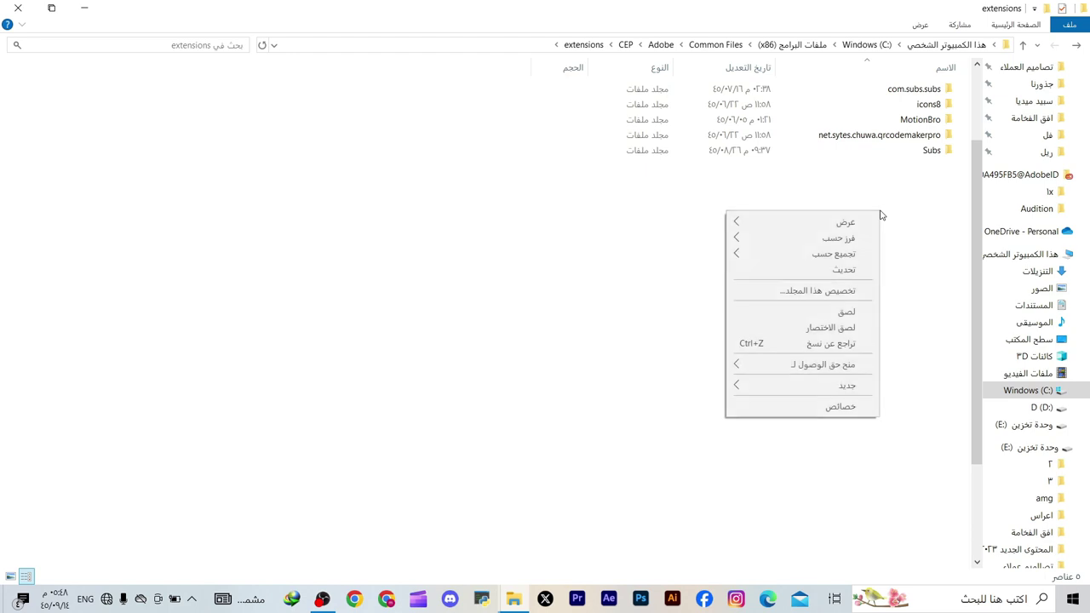
{"action": "left_click", "coordinate": [852, 316]}
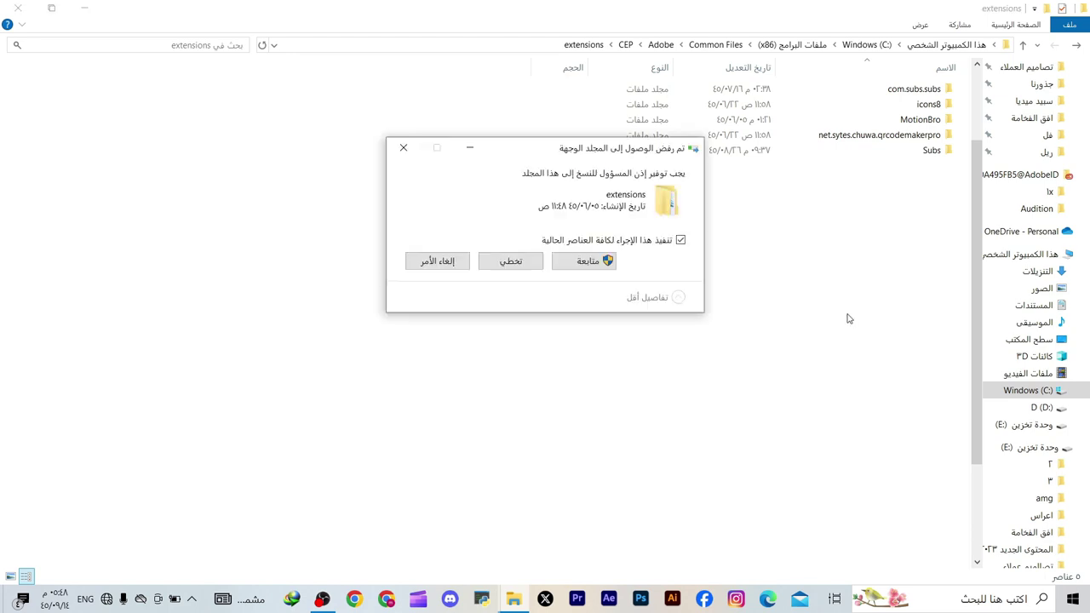
{"action": "left_click", "coordinate": [596, 259]}
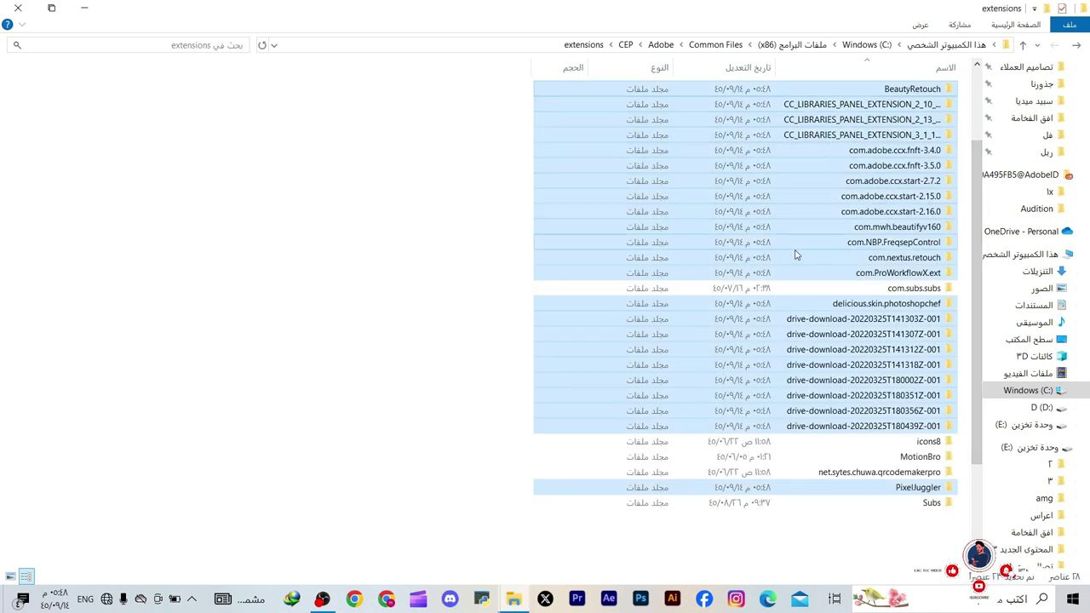
{"action": "left_click", "coordinate": [468, 352]}
Check the contents of the drive-download-20220325T141312Z-001 extension folder, then close the file window
{"action": "double_click", "coordinate": [829, 349]}
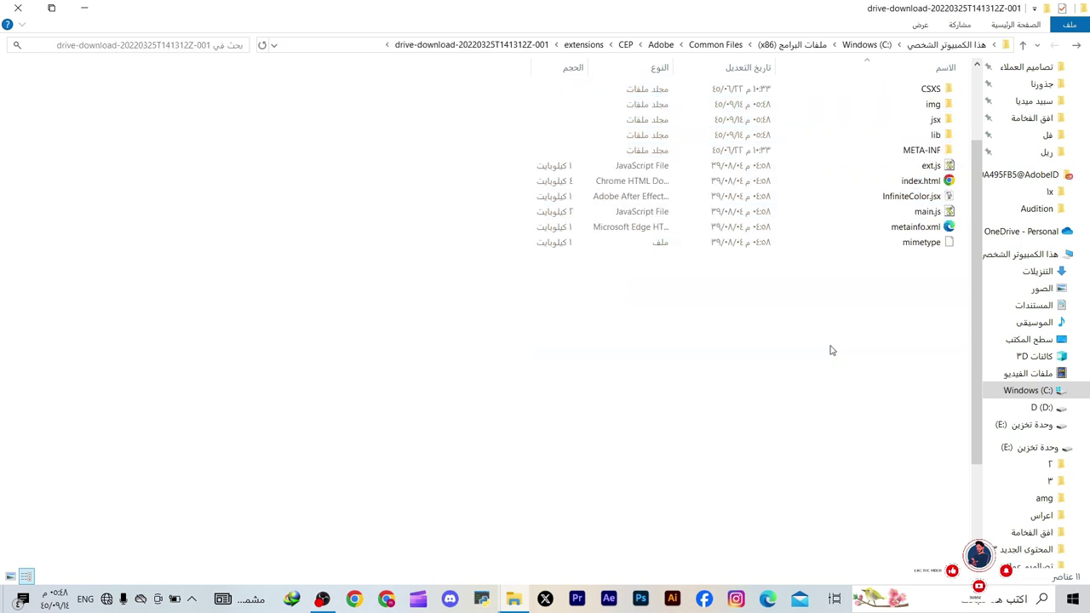
{"action": "left_click", "coordinate": [1076, 45]}
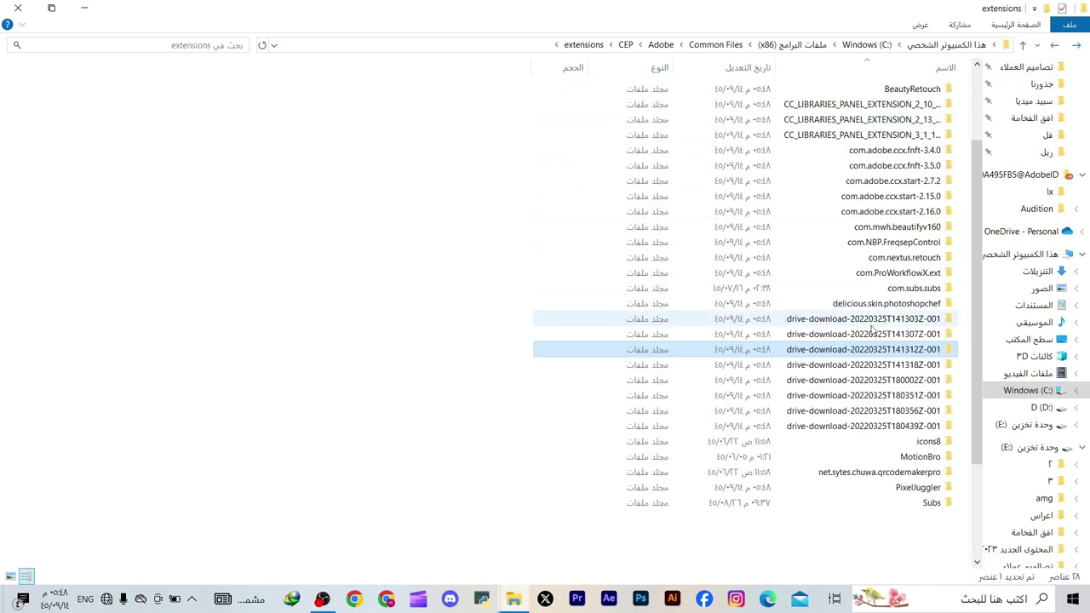
{"action": "left_click", "coordinate": [18, 8]}
Refresh the desktop several times
{"action": "right_click", "coordinate": [457, 244]}
{"action": "left_click", "coordinate": [392, 287]}
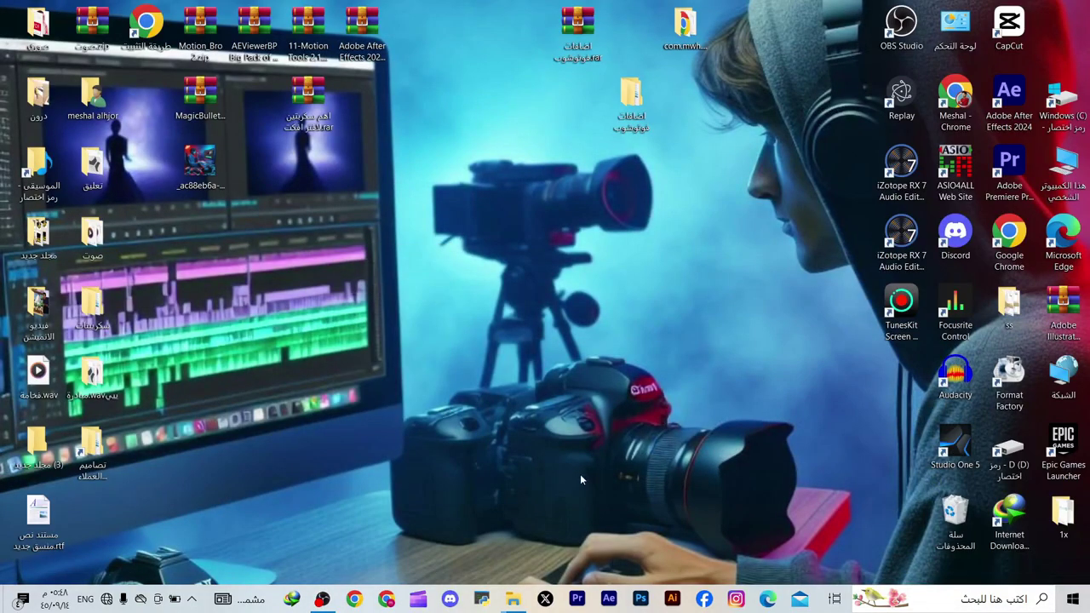
{"action": "right_click", "coordinate": [615, 258]}
{"action": "left_click", "coordinate": [596, 297]}
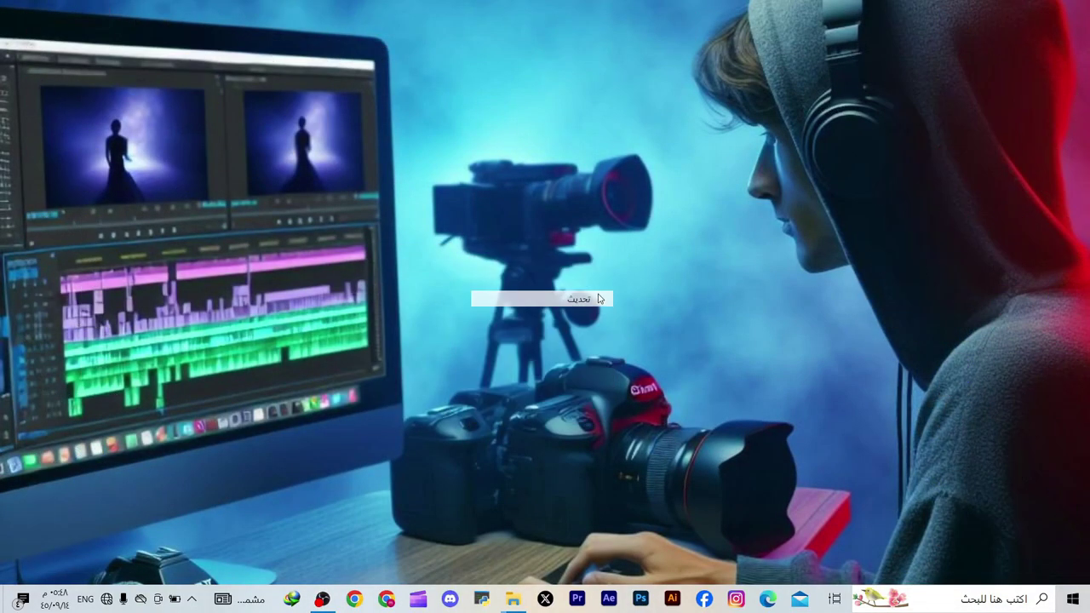
{"action": "right_click", "coordinate": [648, 205]}
{"action": "left_click", "coordinate": [637, 246]}
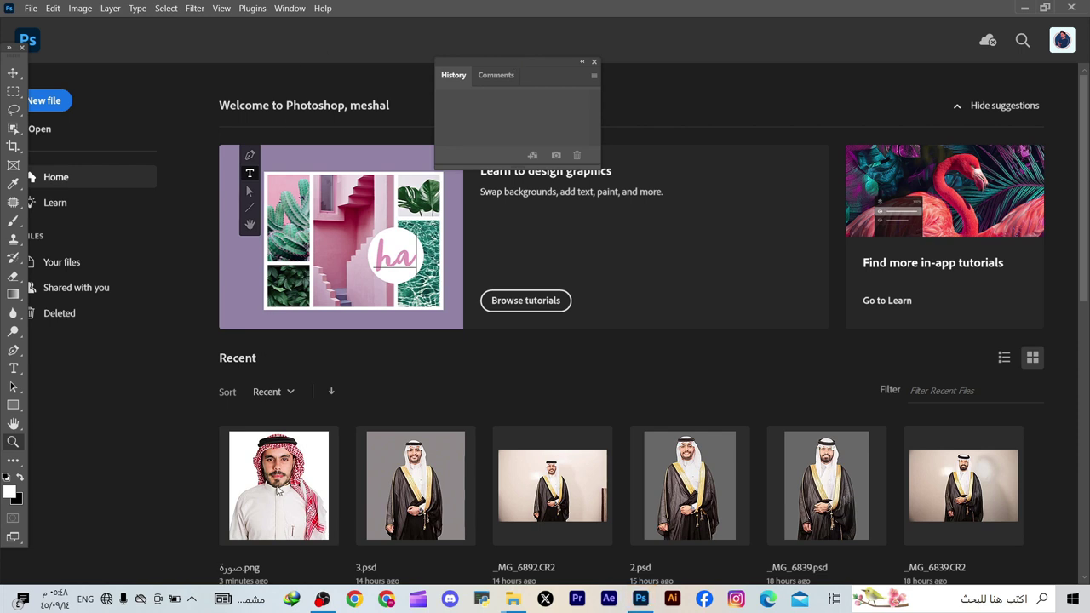
Switch to Photoshop, open the recent file صورة.png and show the Beautify legacy extension
{"action": "left_click", "coordinate": [277, 491]}
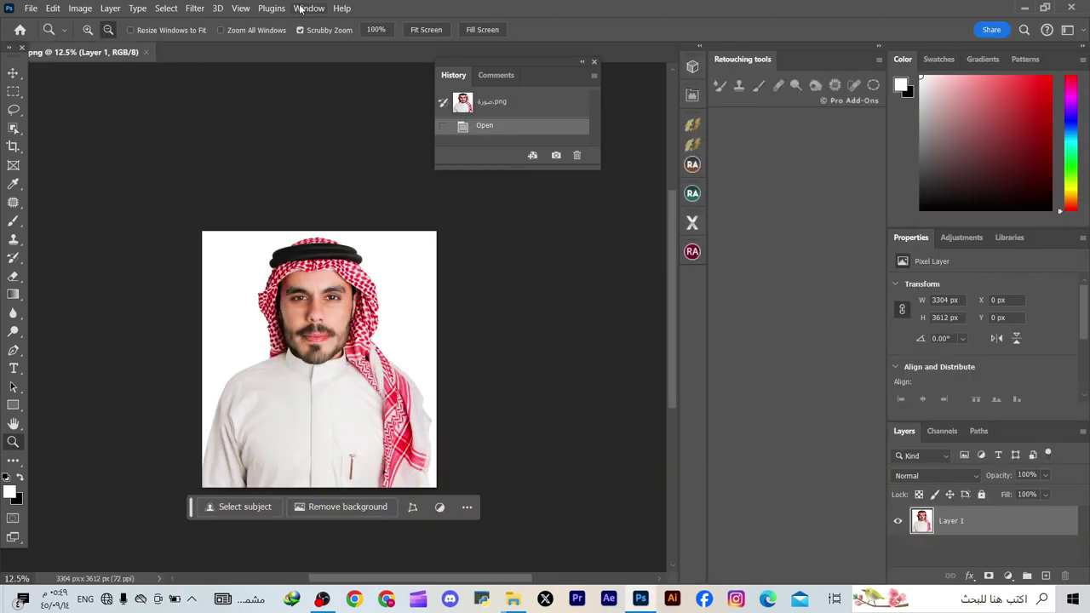
{"action": "left_click", "coordinate": [303, 8]}
{"action": "mouse_move", "coordinate": [362, 55]}
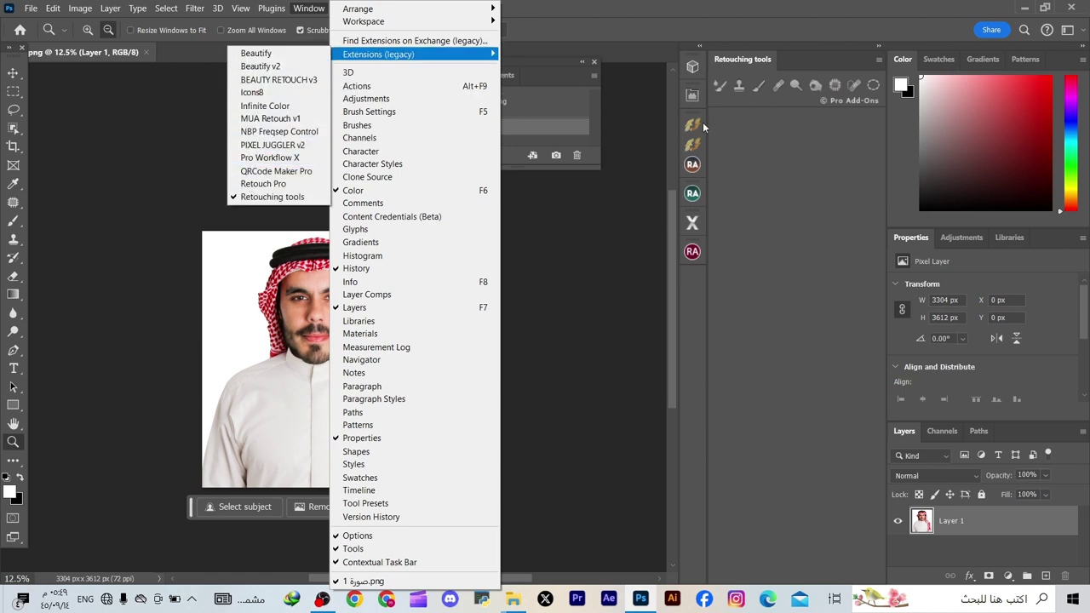
{"action": "left_click", "coordinate": [293, 58]}
Regroup the Beautify and MUA Retouch v1.0 panels at the end of the collapsed extension dock and collapse them
{"action": "mouse_move", "coordinate": [497, 118]}
{"action": "left_mouse_down"}
{"action": "mouse_move", "coordinate": [599, 156]}
{"action": "mouse_move", "coordinate": [678, 263]}
{"action": "mouse_move", "coordinate": [677, 294]}
{"action": "mouse_move", "coordinate": [677, 261]}
{"action": "mouse_move", "coordinate": [692, 264]}
{"action": "left_mouse_up"}
{"action": "left_click", "coordinate": [694, 261]}
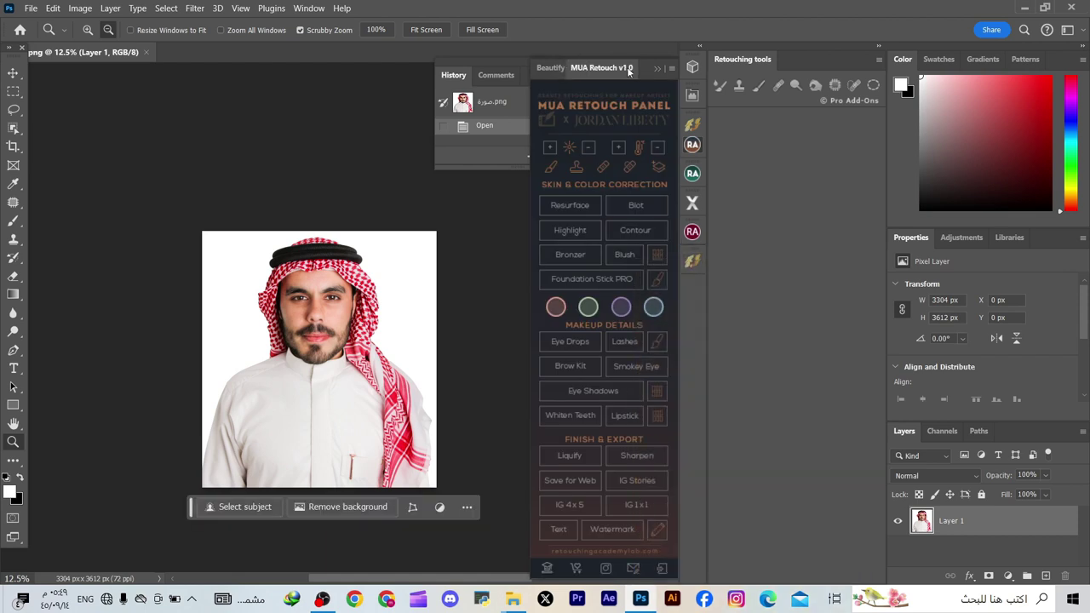
{"action": "left_click_drag", "start_coordinate": [653, 66], "coordinate": [699, 282]}
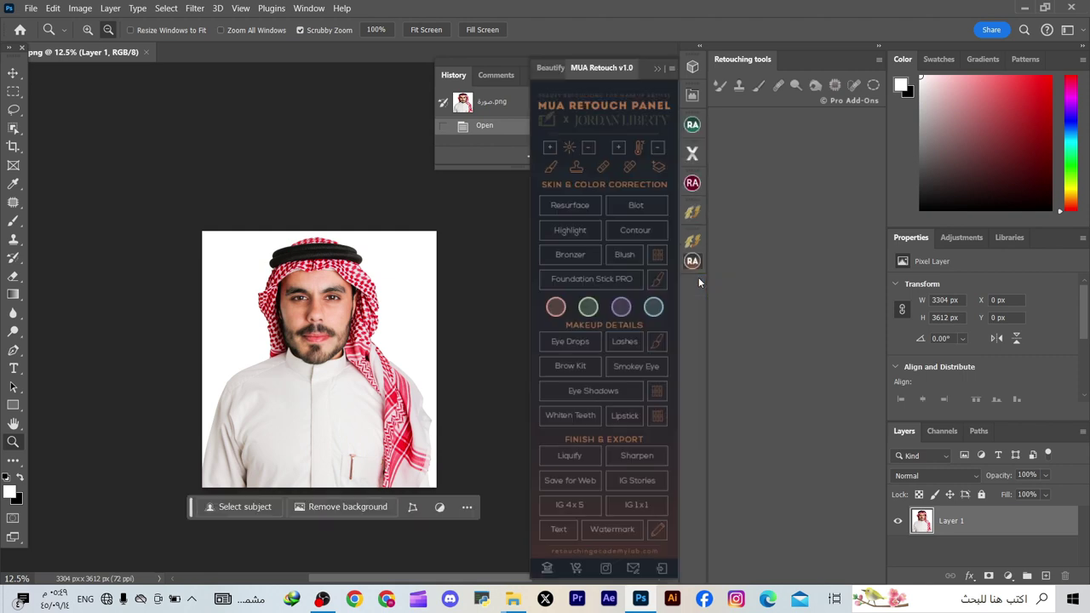
{"action": "left_click", "coordinate": [657, 70]}
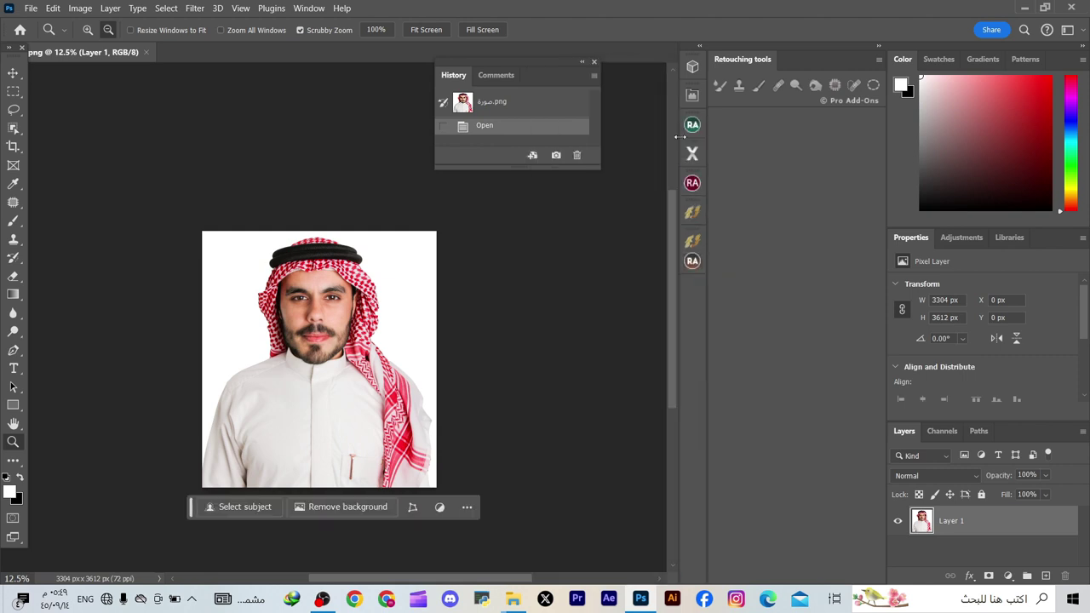